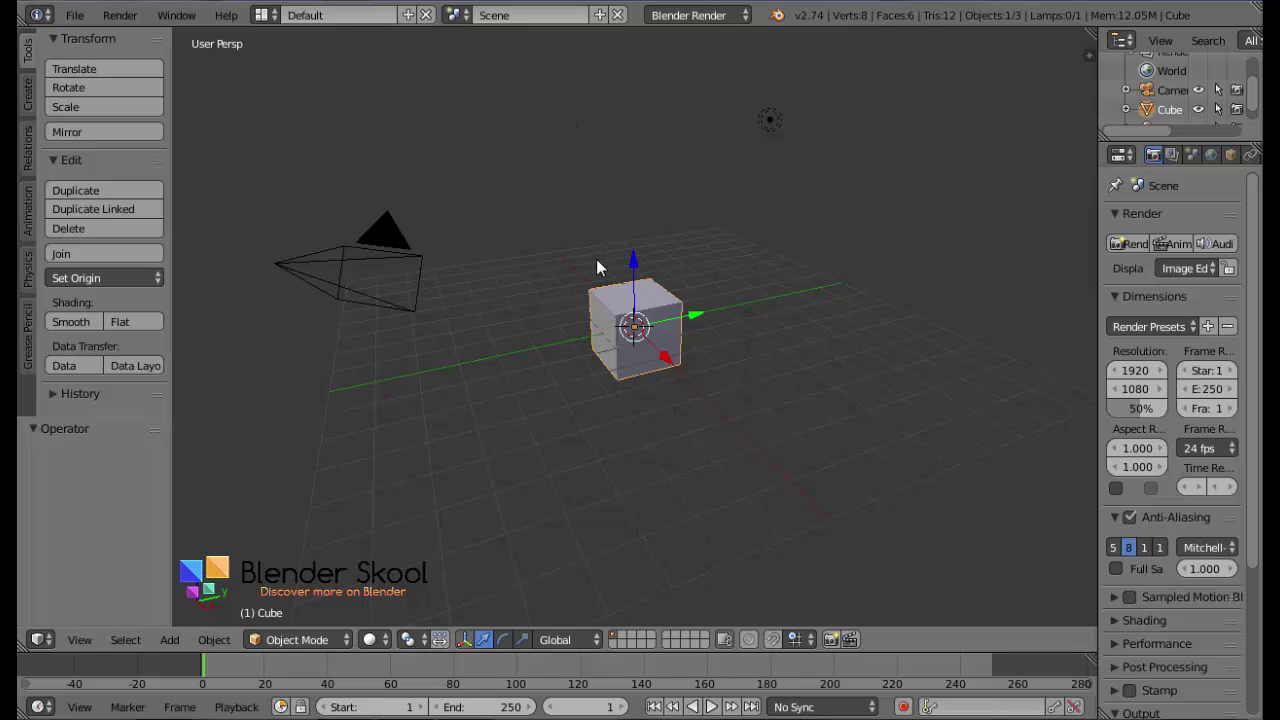
Delete the default cube and add a plane at the origin.
{"action": "key", "text": "x"}
{"action": "left_click", "coordinate": [599, 337]}
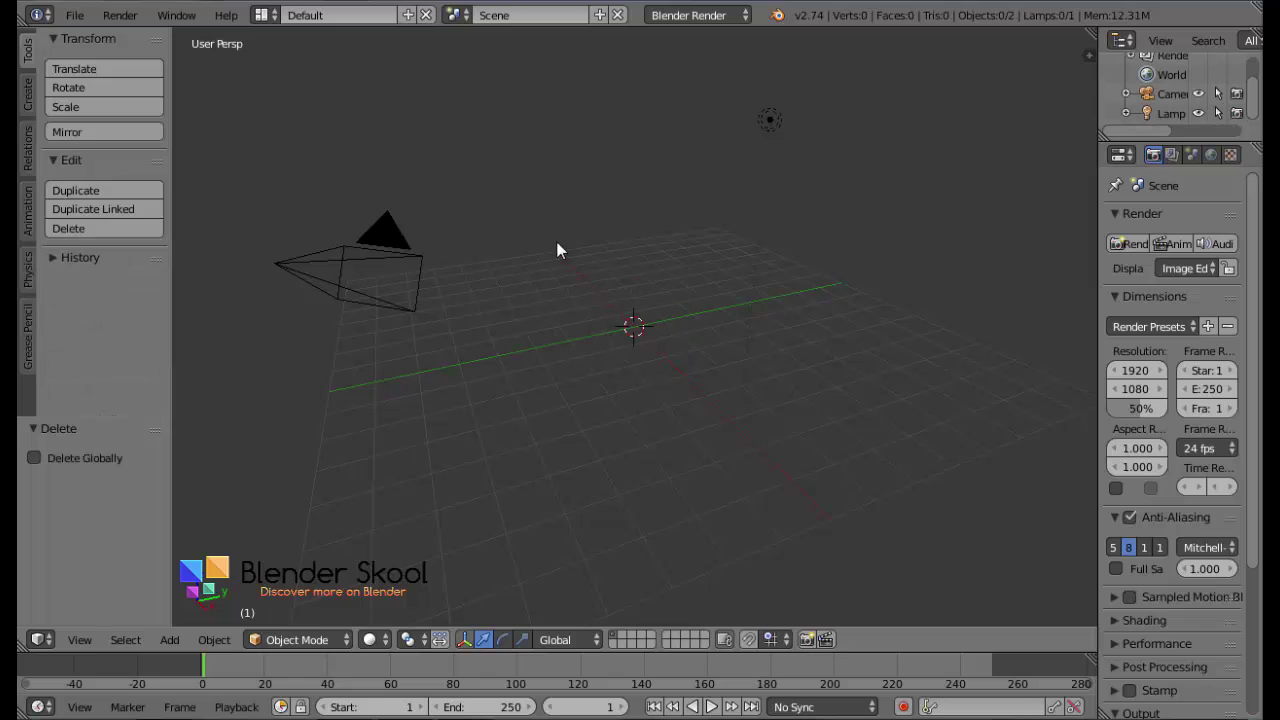
{"action": "key", "text": "shift+a"}
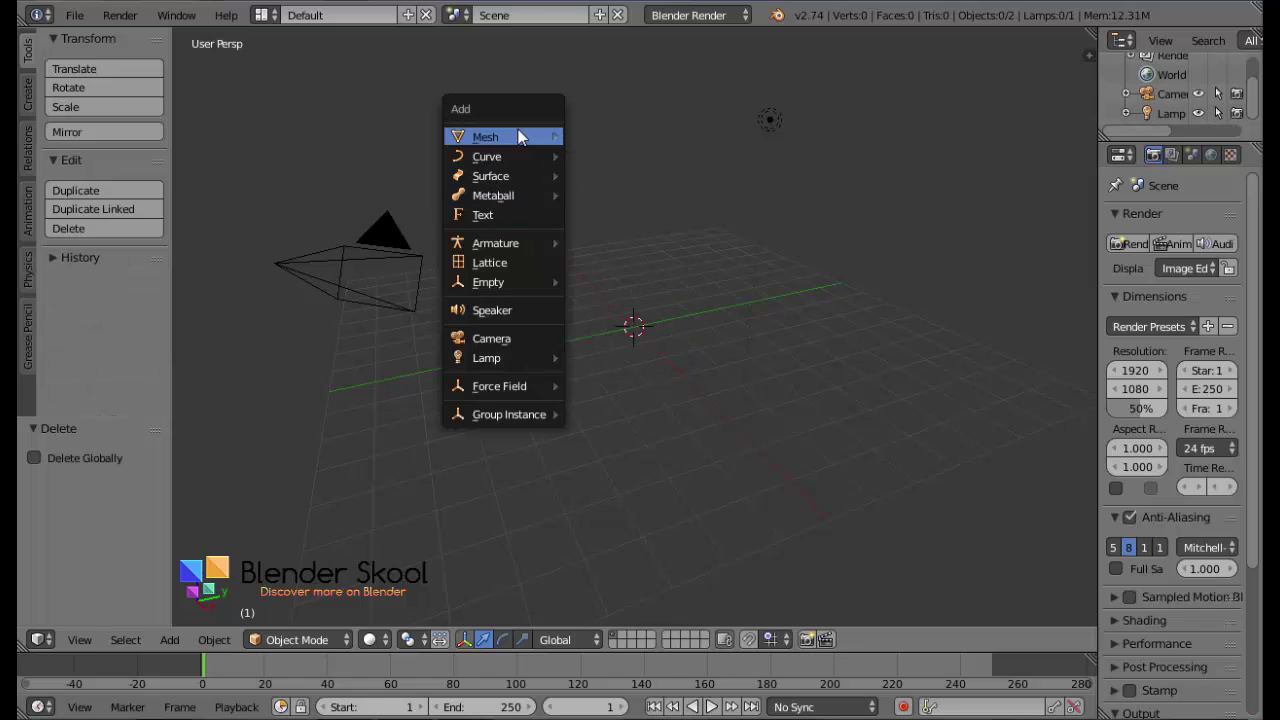
{"action": "mouse_move", "coordinate": [525, 136]}
{"action": "left_click", "coordinate": [601, 141]}
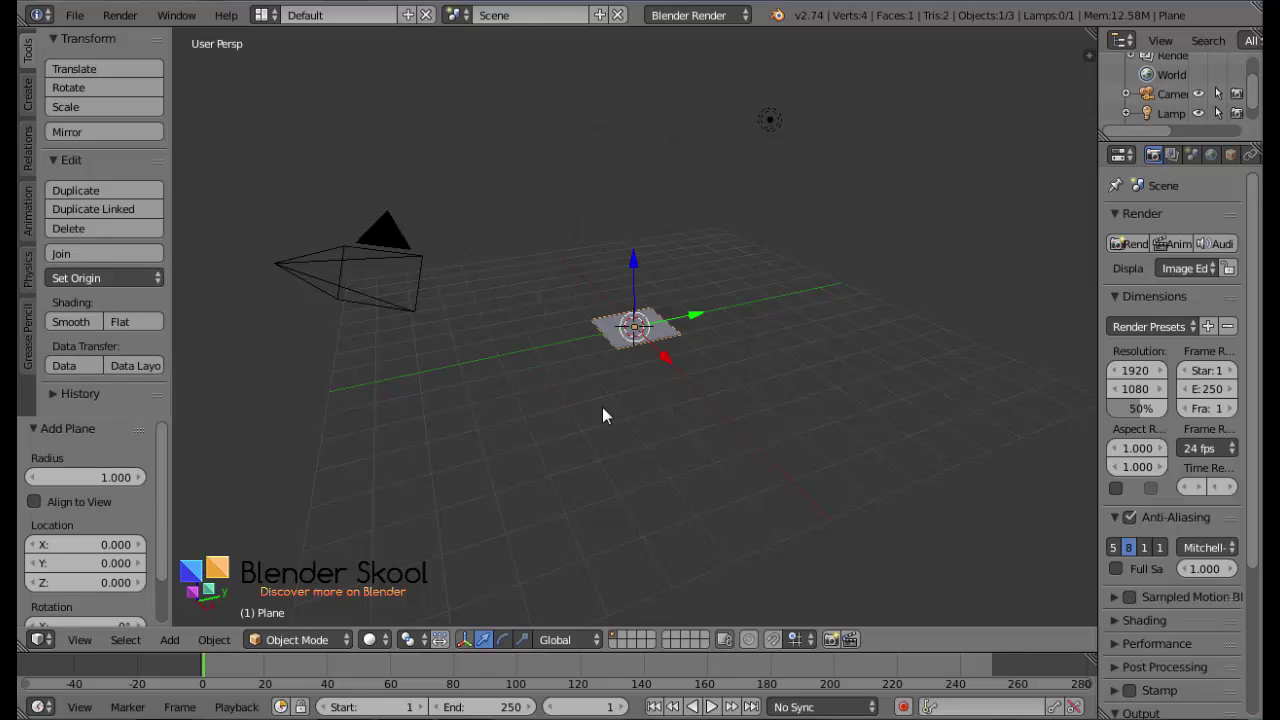
Scale the plane along X to about 0.72 to narrow it into a rectangle.
{"action": "key", "text": "t"}
{"action": "scroll", "coordinate": [603, 415], "scroll_direction": "up", "scroll_amount": 5}
{"action": "middle_click_drag", "start_coordinate": [603, 415], "coordinate": [629, 436]}
{"action": "key", "text": "s"}
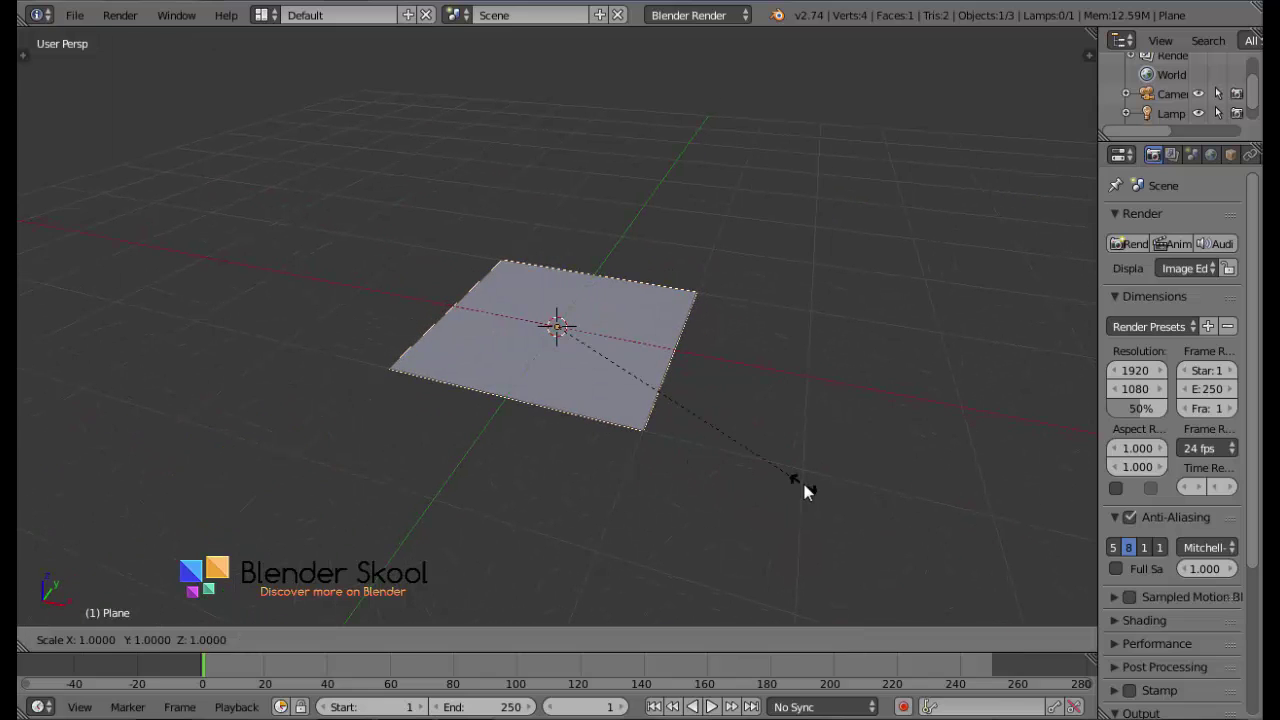
{"action": "key", "text": "x"}
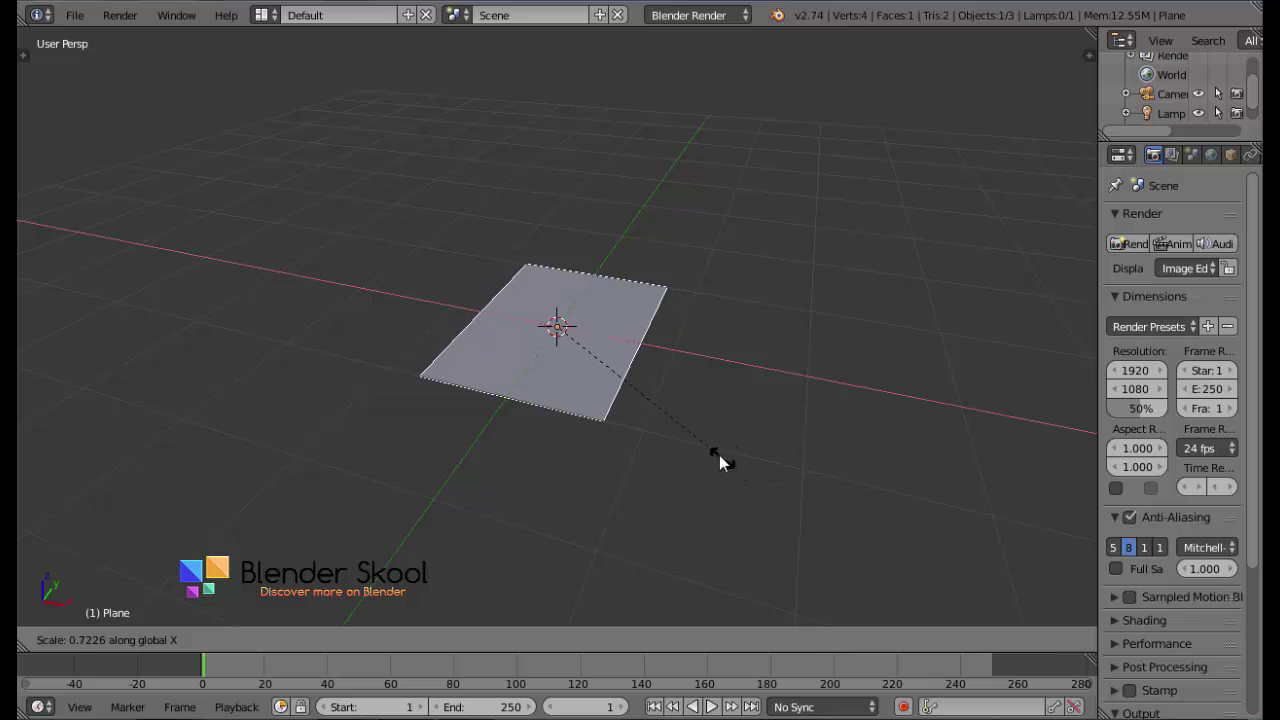
{"action": "left_click", "coordinate": [704, 449]}
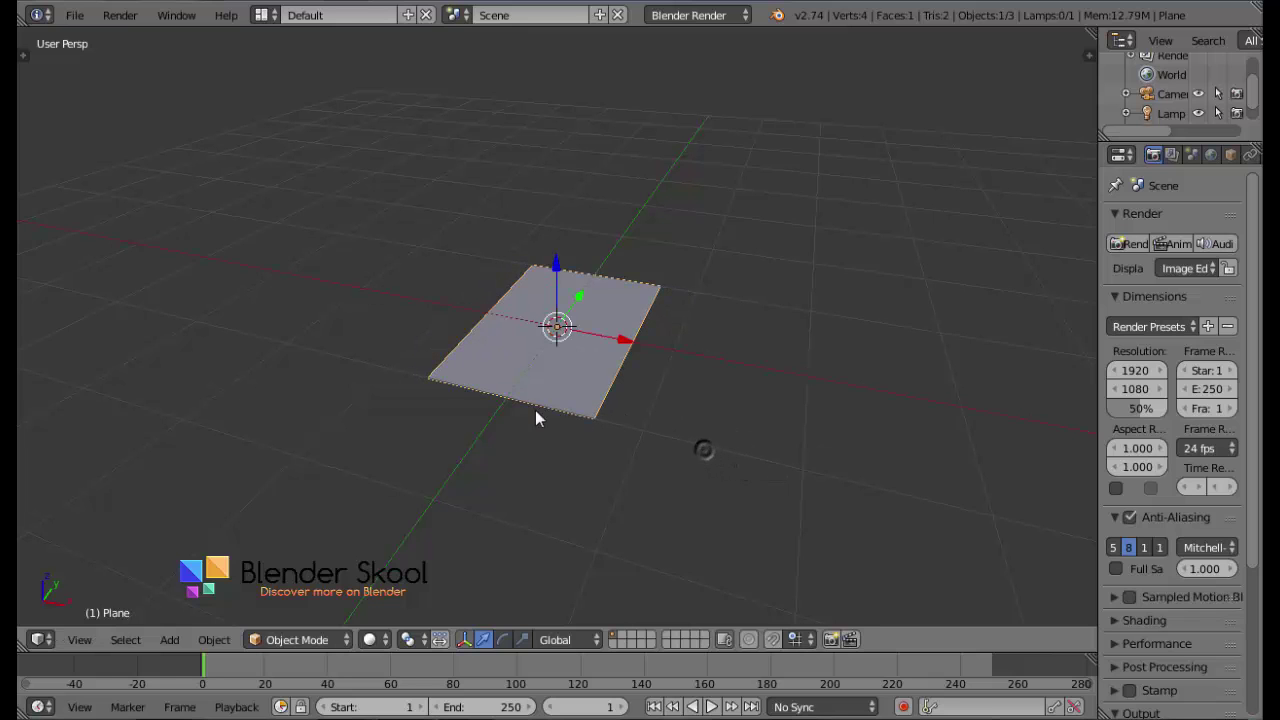
{"action": "middle_click_drag", "start_coordinate": [524, 410], "coordinate": [639, 421]}
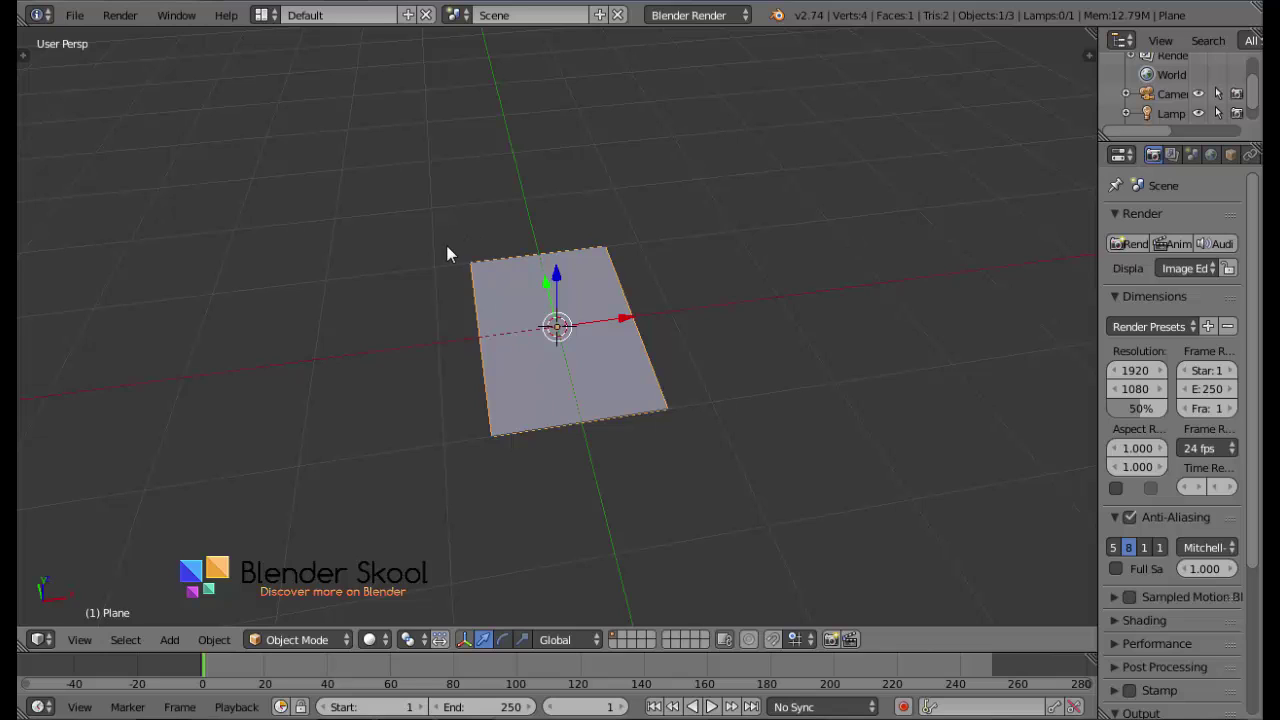
Add a Bezier circle around the plane and widen the Properties editor.
{"action": "key", "text": "shift+a"}
{"action": "mouse_move", "coordinate": [436, 206]}
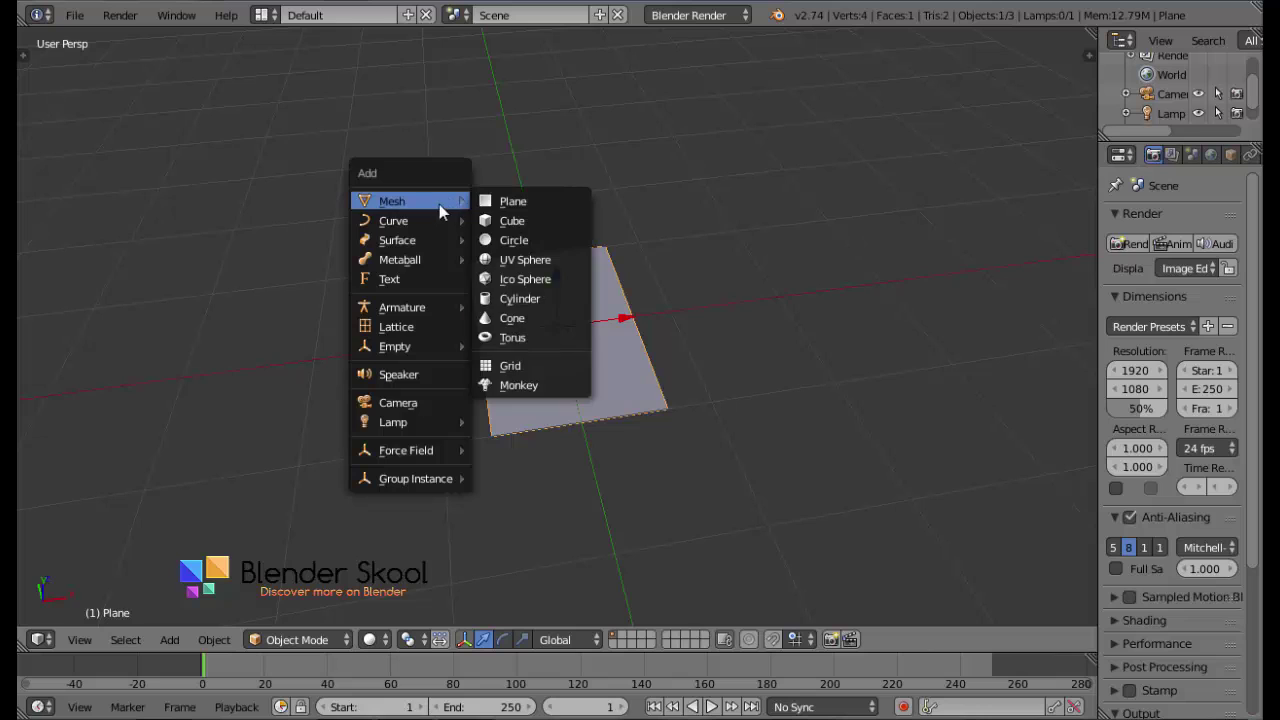
{"action": "mouse_move", "coordinate": [400, 220]}
{"action": "left_click", "coordinate": [511, 238]}
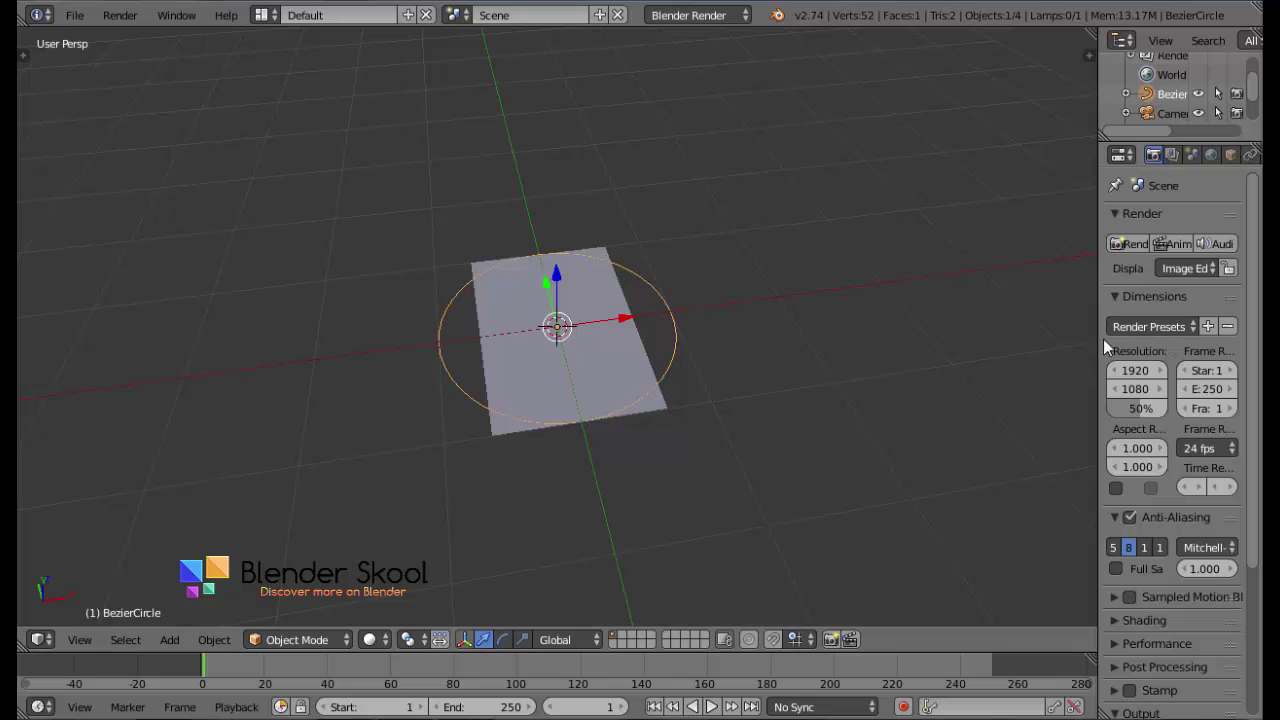
{"action": "left_click_drag", "start_coordinate": [1098, 338], "coordinate": [940, 343]}
Select the plane and give it an Array modifier.
{"action": "left_click", "coordinate": [1114, 155]}
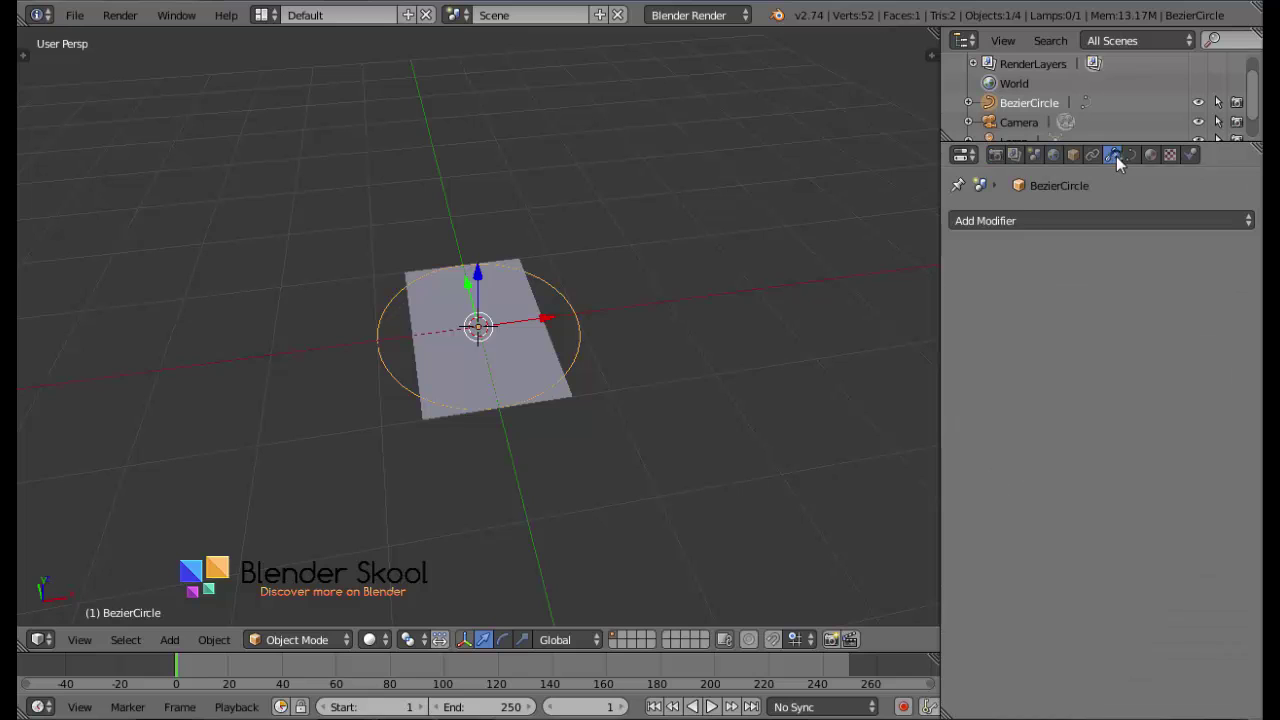
{"action": "left_click", "coordinate": [1034, 216]}
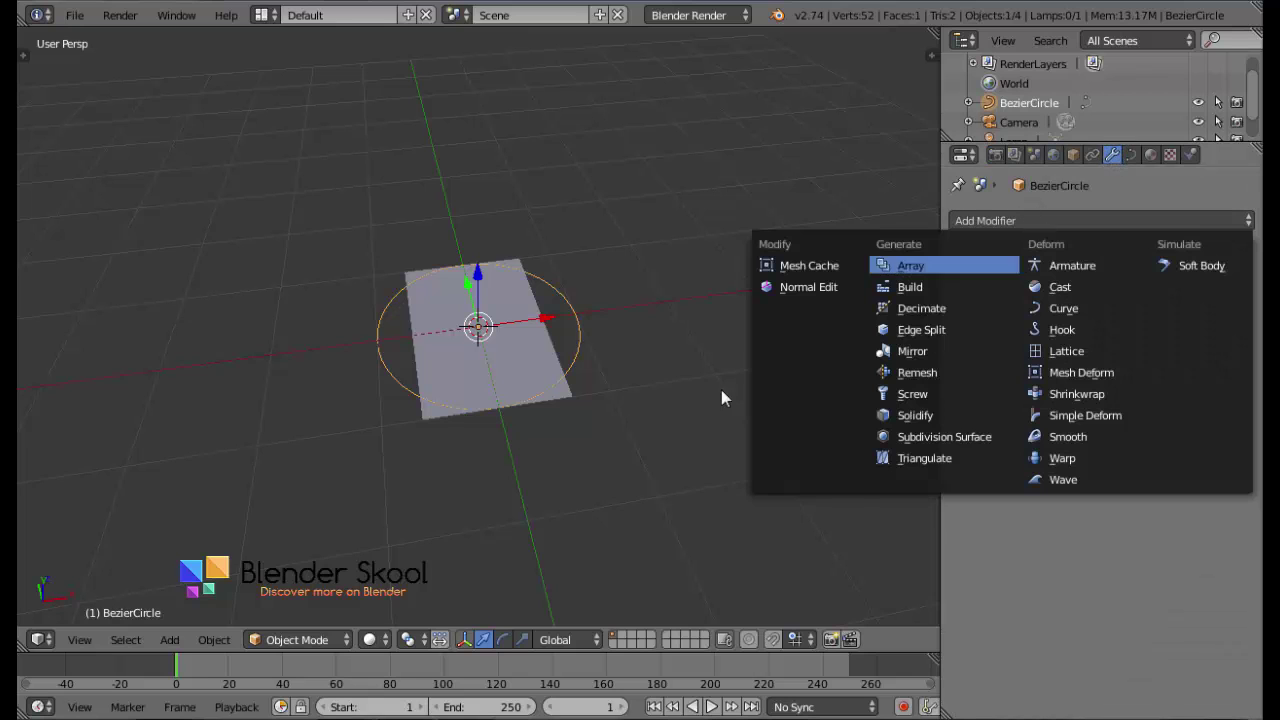
{"action": "right_click", "coordinate": [527, 303]}
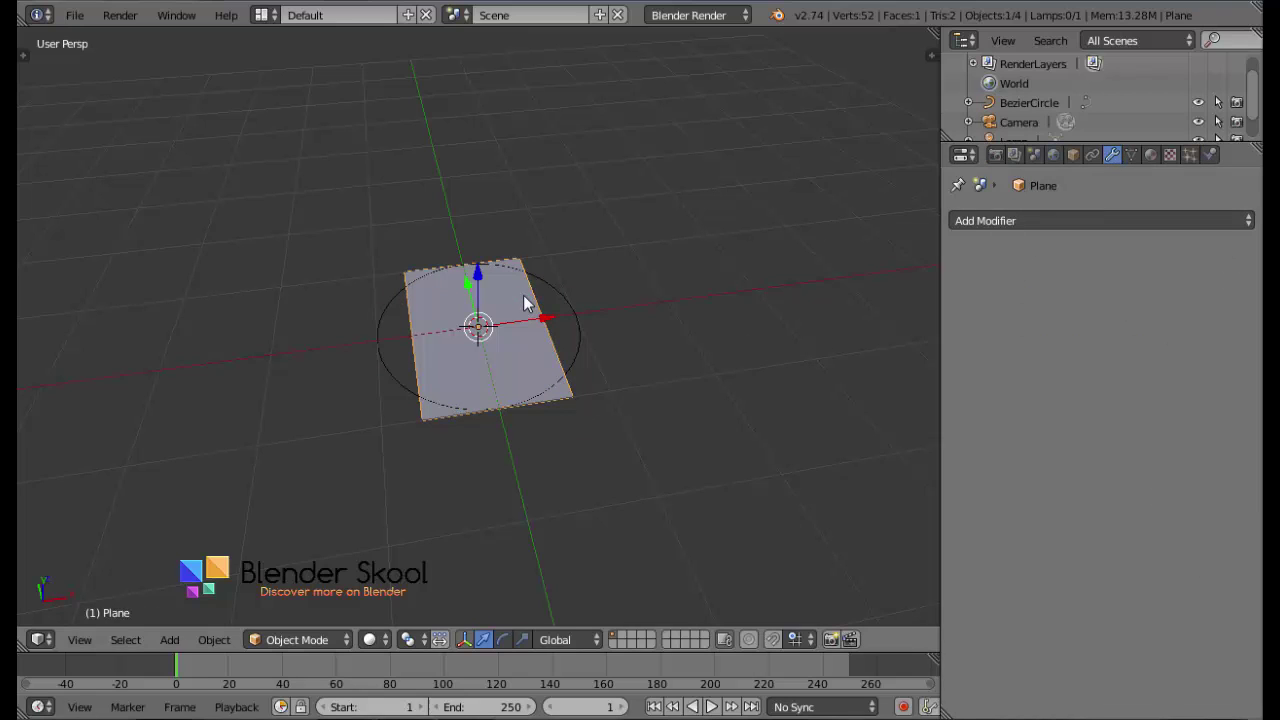
{"action": "left_click", "coordinate": [1016, 222]}
{"action": "left_click", "coordinate": [902, 283]}
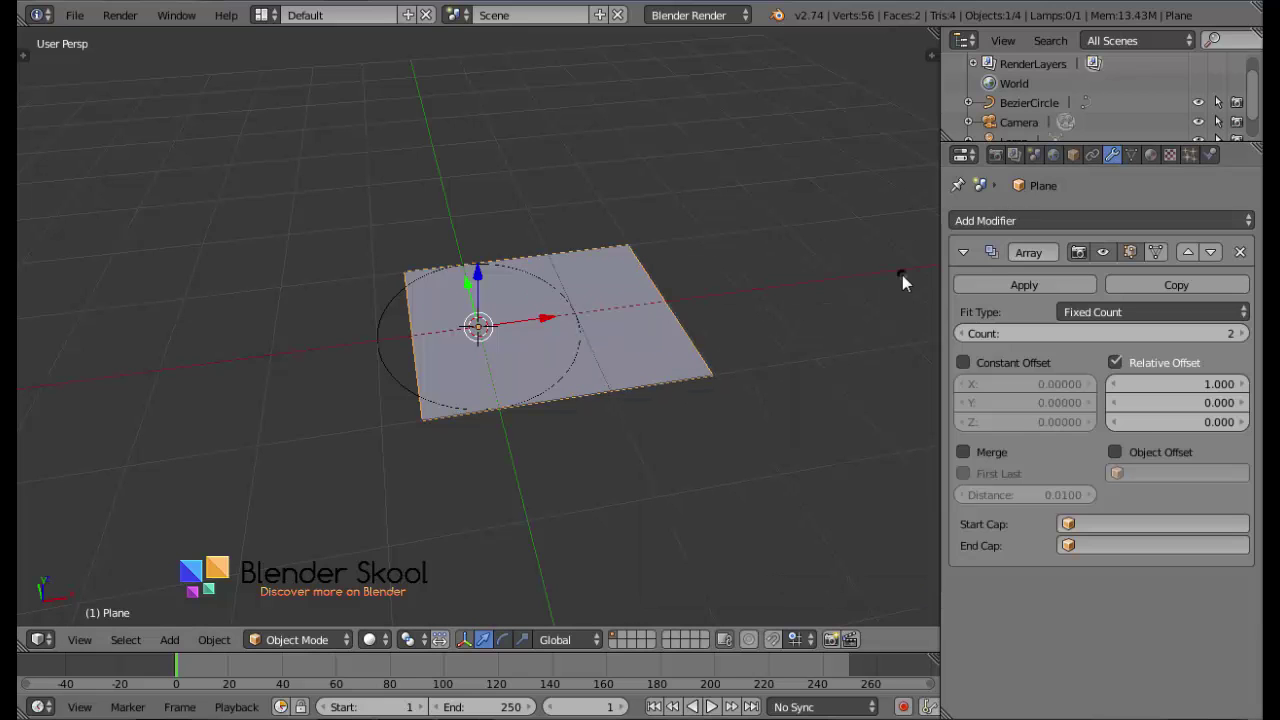
Add a Curve modifier to the plane with BezierCircle as its curve object.
{"action": "left_click", "coordinate": [976, 222]}
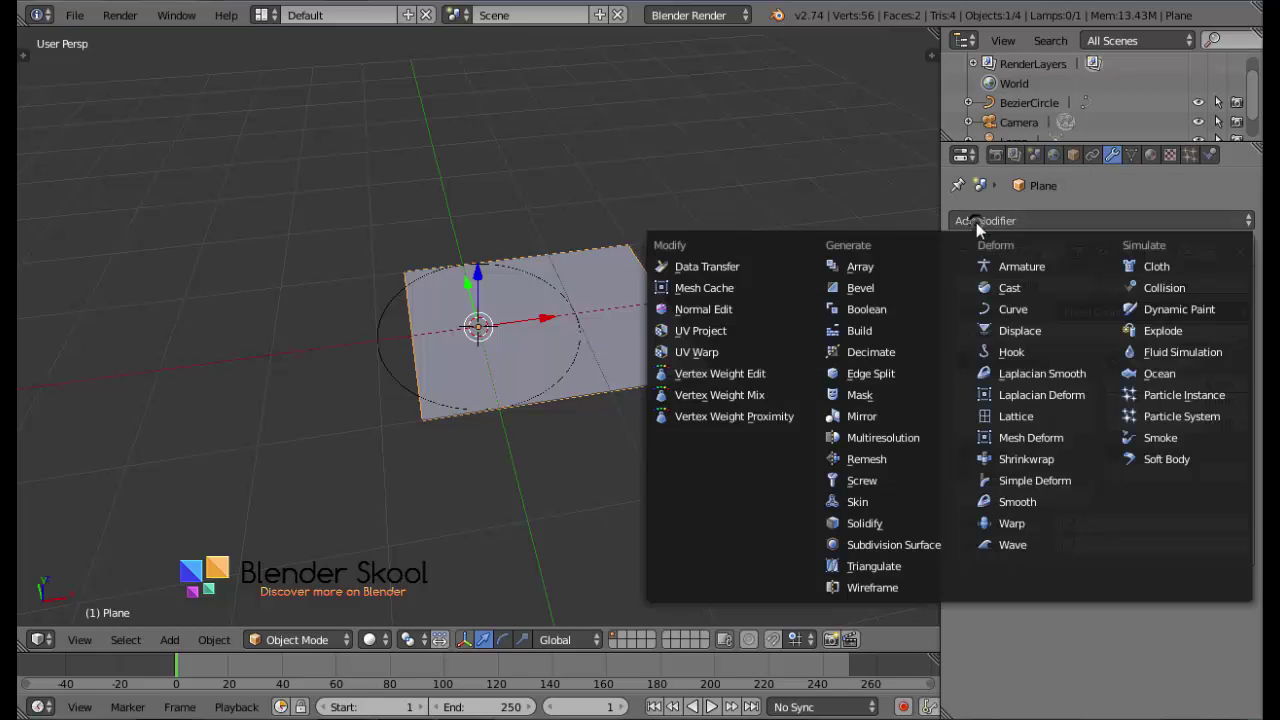
{"action": "left_click", "coordinate": [1014, 309]}
{"action": "scroll", "coordinate": [1068, 309], "scroll_direction": "down", "scroll_amount": 1}
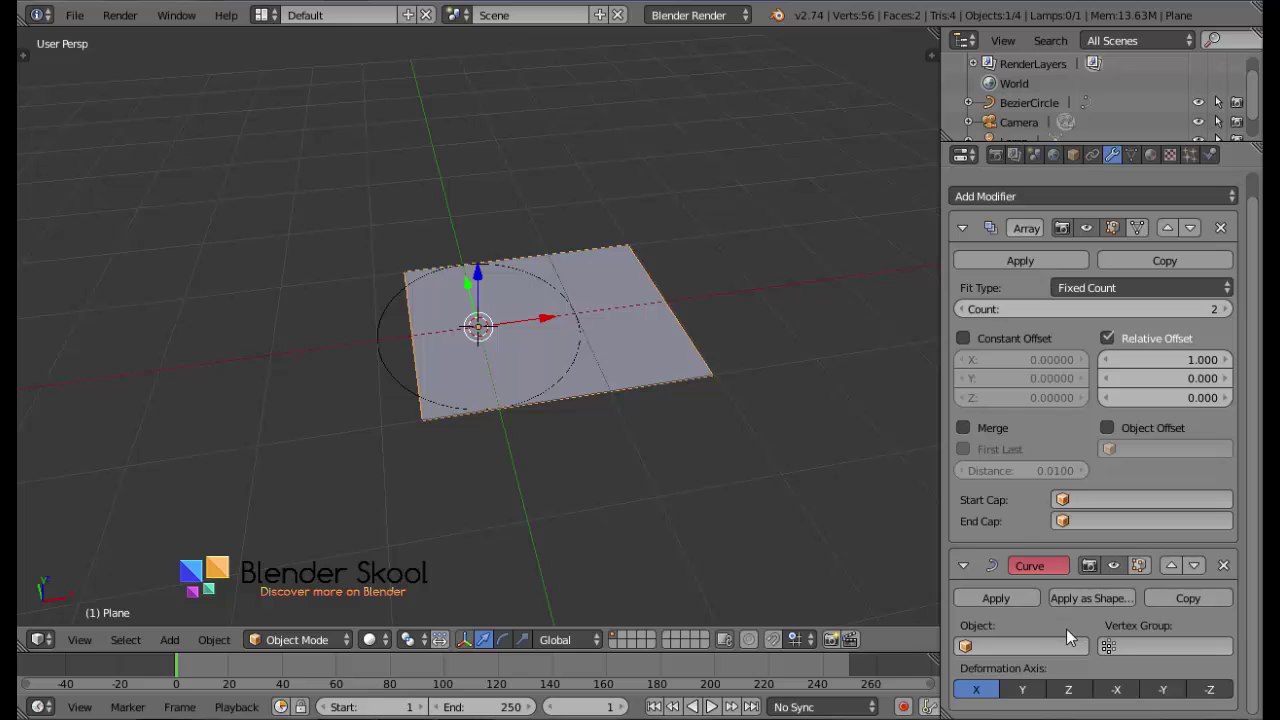
{"action": "left_click", "coordinate": [1025, 647]}
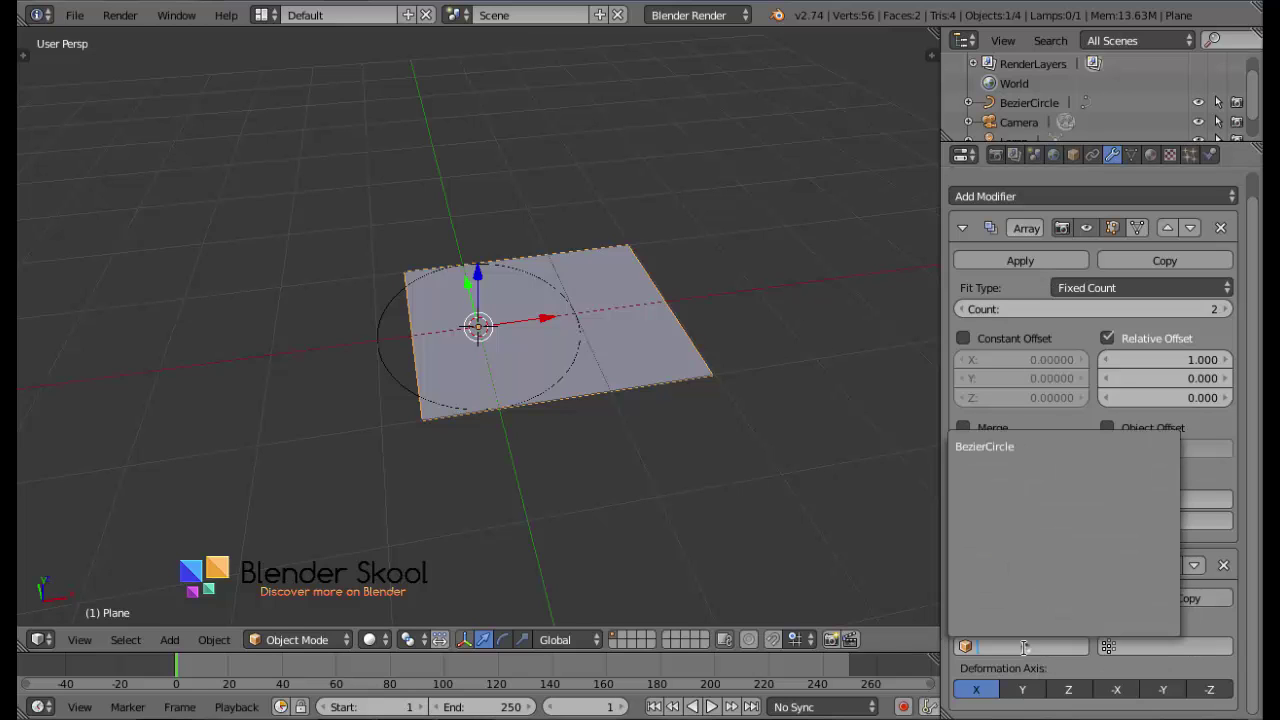
{"action": "left_click", "coordinate": [1025, 446]}
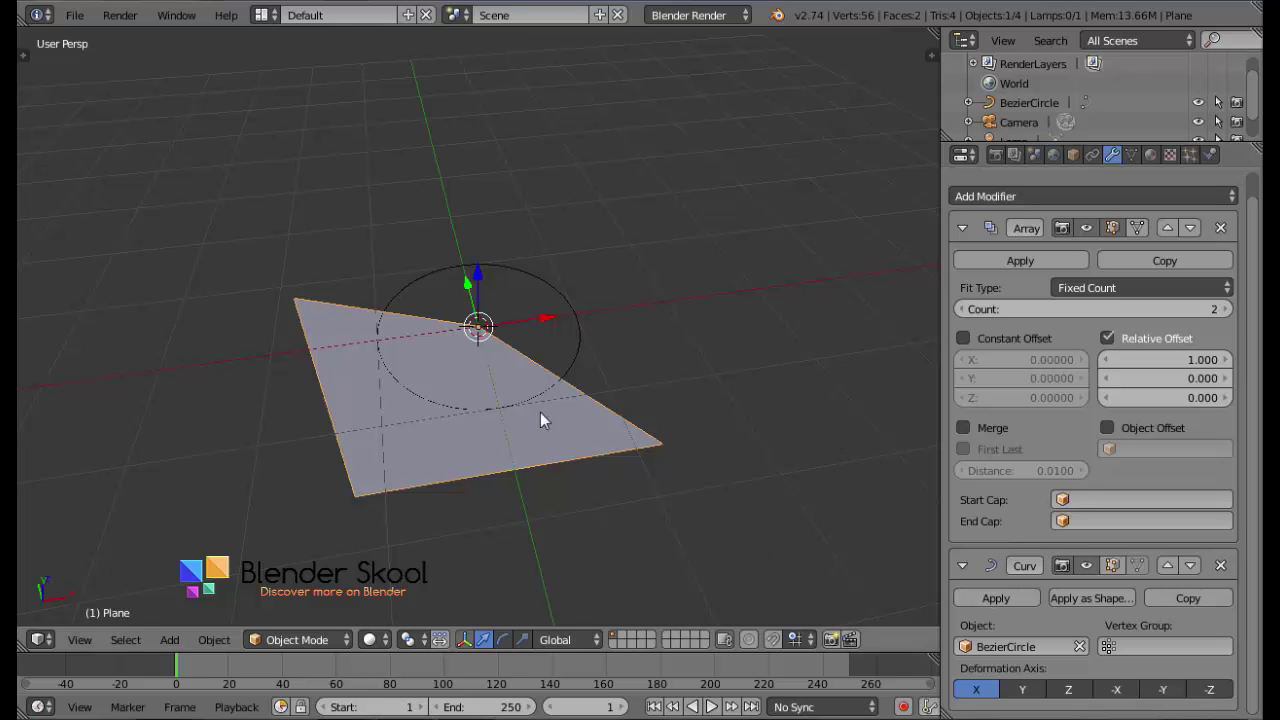
Scale the plane down into a small tile on the circle's rim.
{"action": "key", "text": "s"}
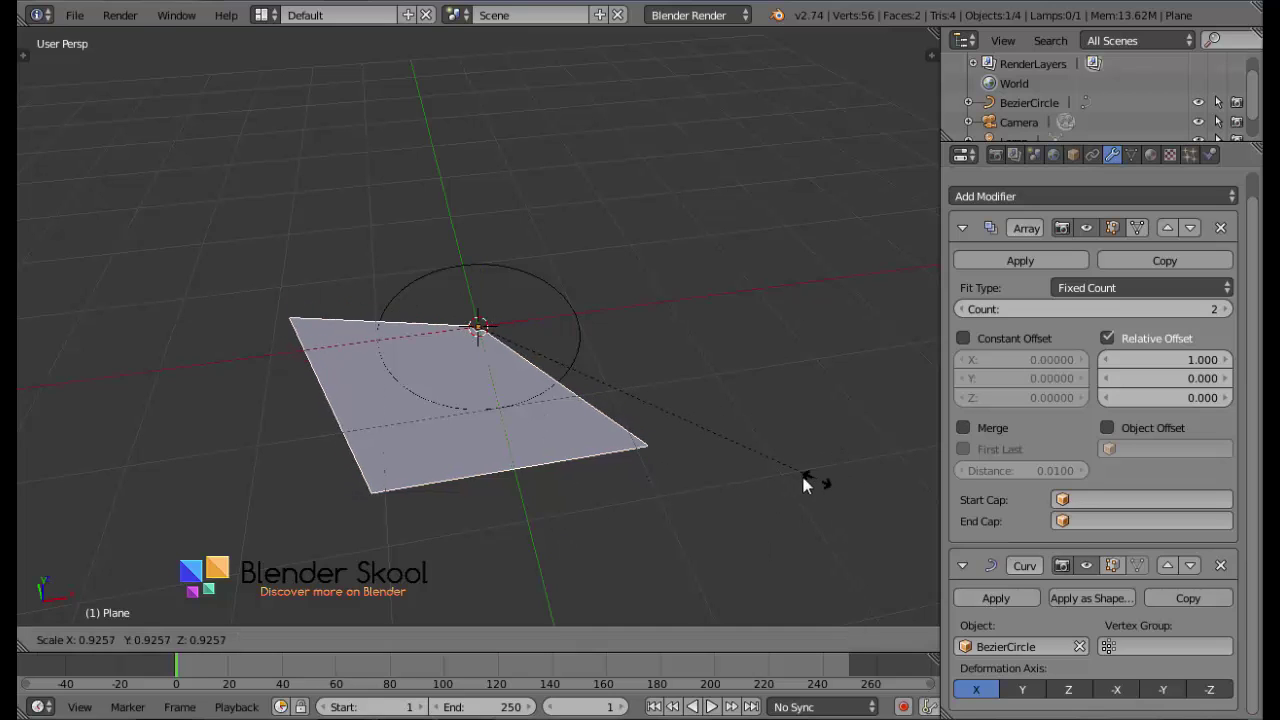
{"action": "left_click", "coordinate": [528, 360]}
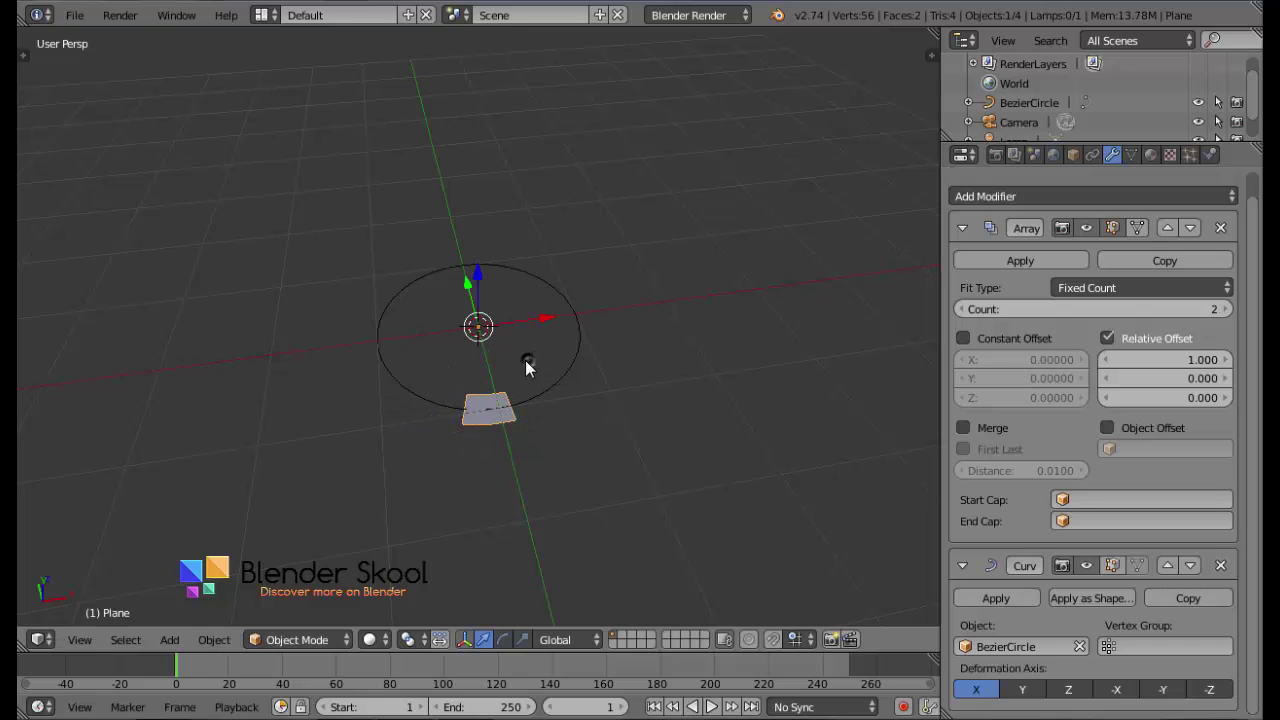
{"action": "middle_click_drag", "start_coordinate": [524, 368], "coordinate": [620, 455]}
{"action": "scroll", "coordinate": [620, 455], "scroll_direction": "up", "scroll_amount": 1}
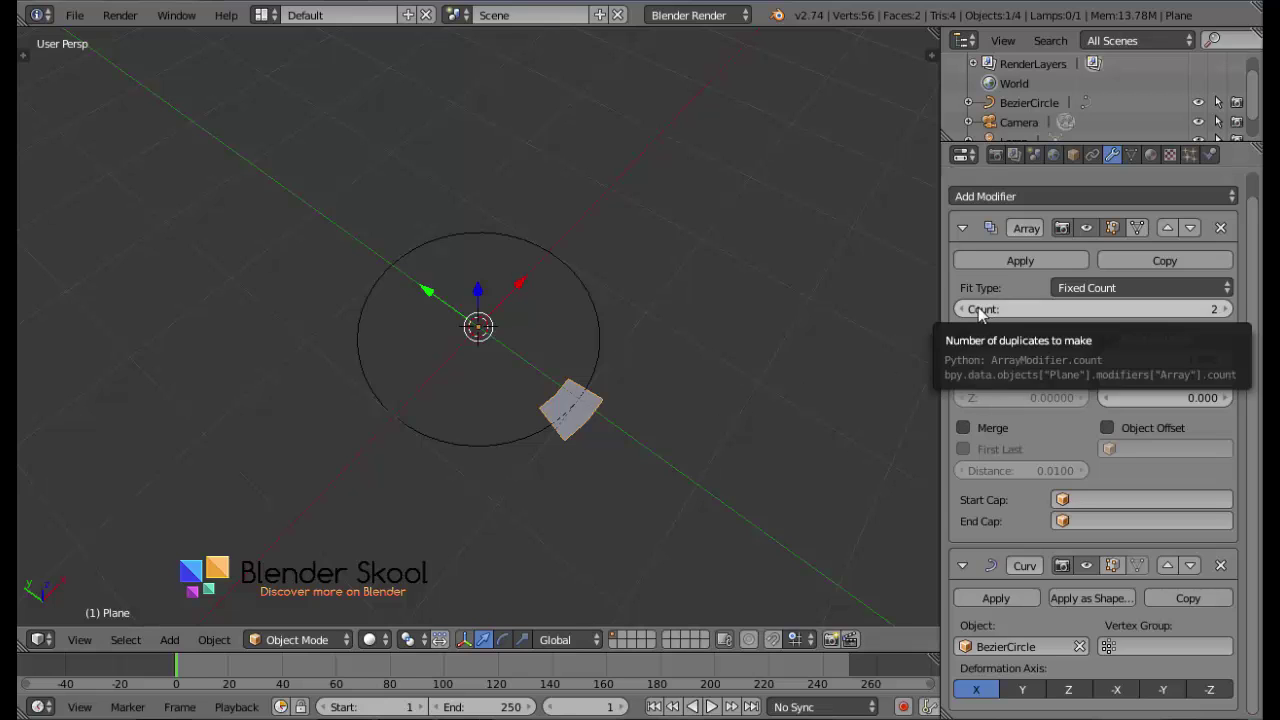
Keep the Array Count at 2 and switch to the Top view.
{"action": "left_click_drag", "start_coordinate": [995, 314], "coordinate": [1235, 314]}
{"action": "key", "text": "Escape"}
{"action": "mouse_move", "coordinate": [1006, 314]}
{"action": "left_mouse_down"}
{"action": "mouse_move", "coordinate": [1262, 314]}
{"action": "mouse_move", "coordinate": [1018, 312]}
{"action": "left_mouse_up"}
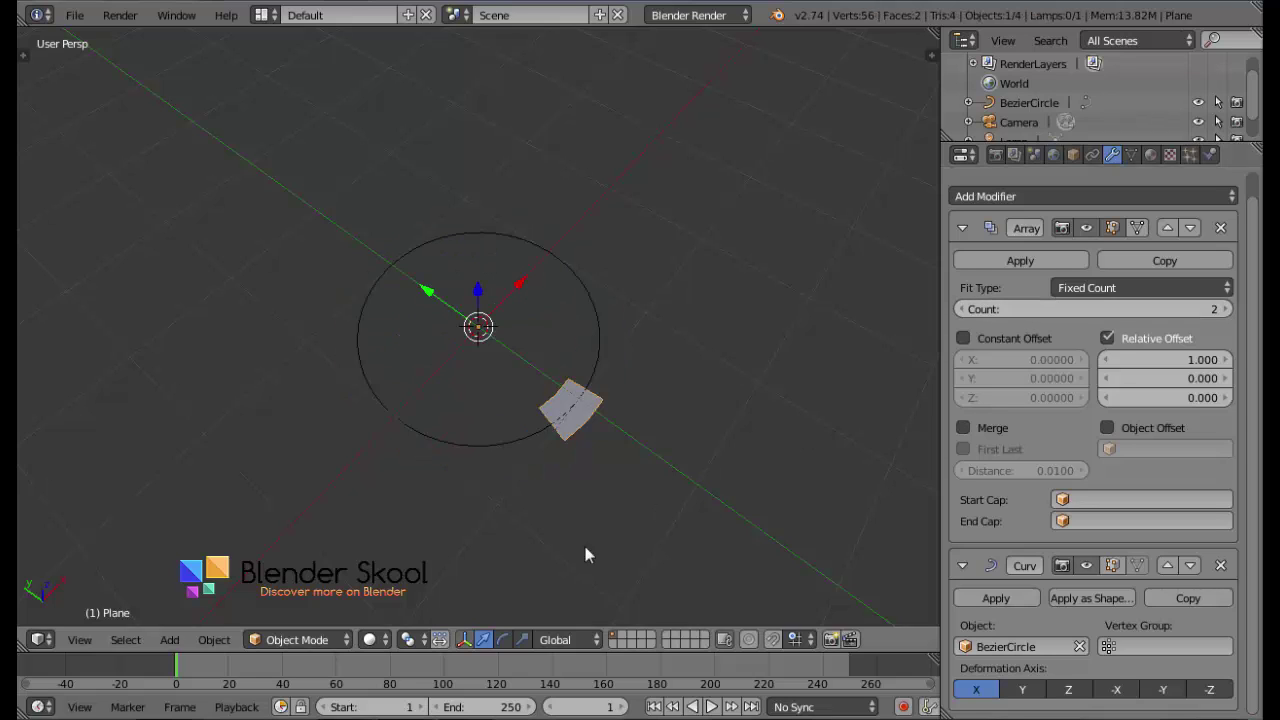
{"action": "left_click", "coordinate": [80, 640]}
{"action": "left_click", "coordinate": [110, 546]}
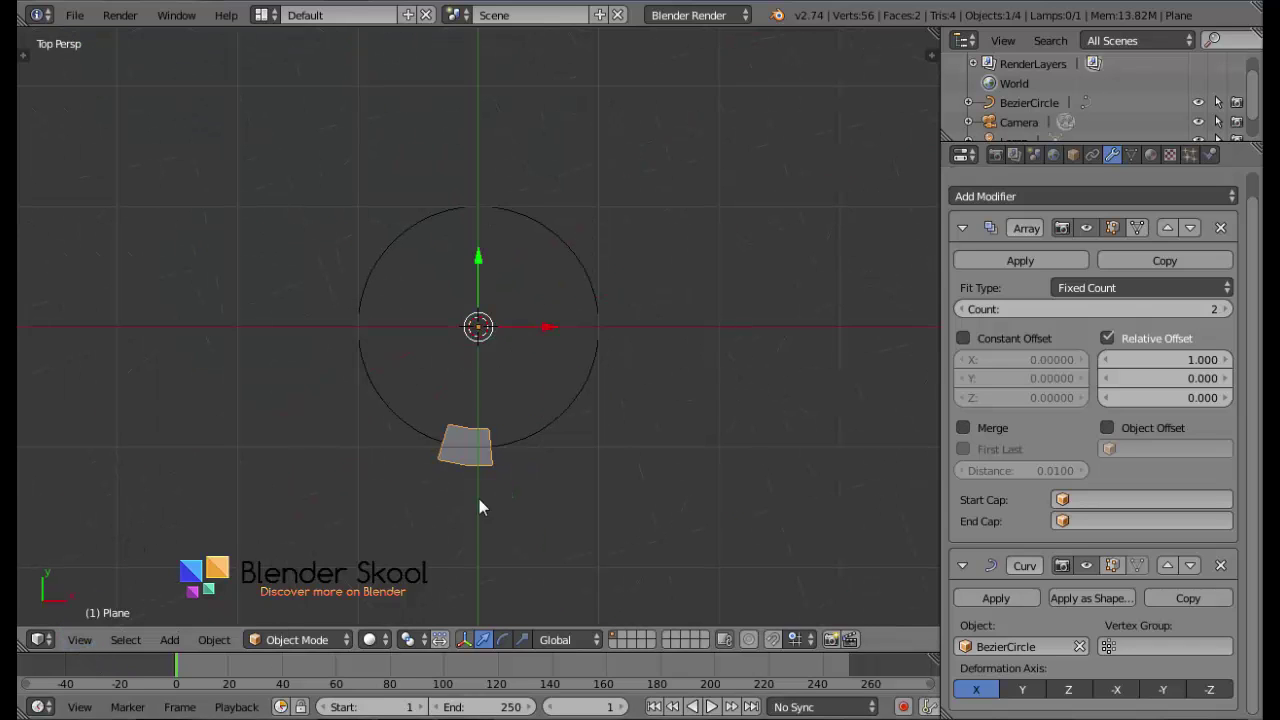
Zoom out in Top view, look through the camera with Numpad 0, and select the camera.
{"action": "scroll", "coordinate": [118, 585], "scroll_direction": "down", "scroll_amount": 6}
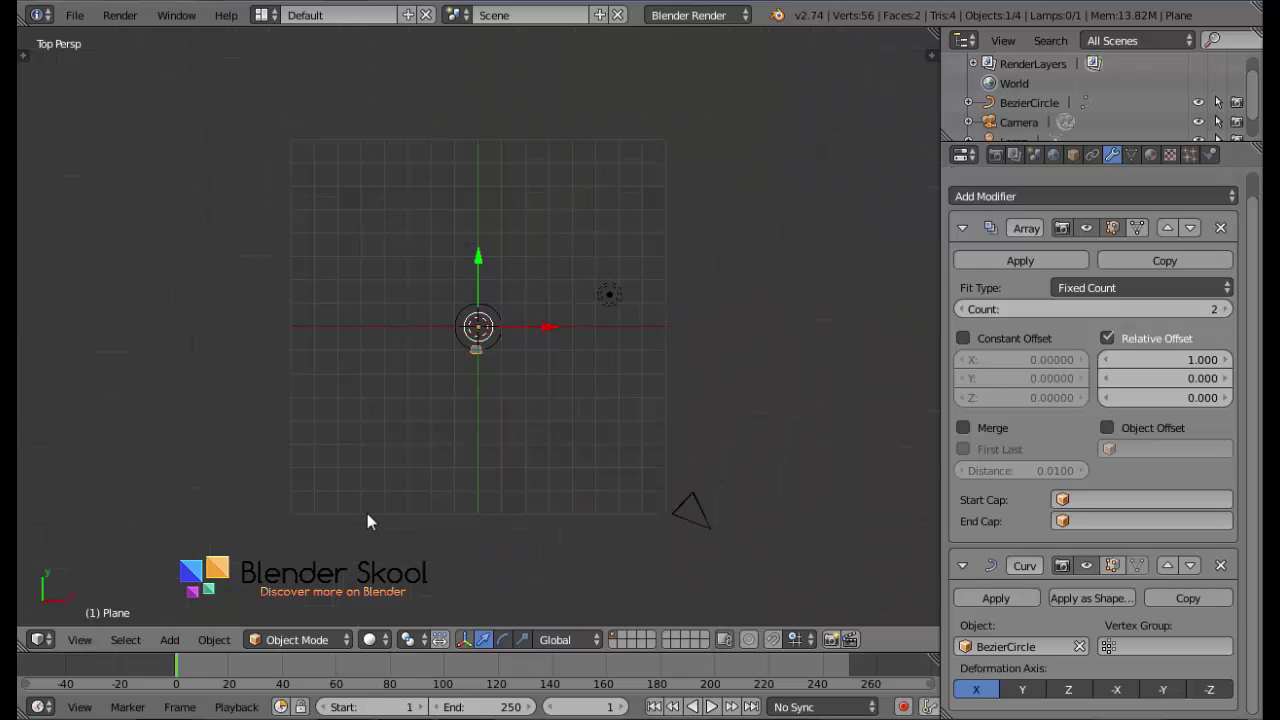
{"action": "left_click", "coordinate": [88, 642]}
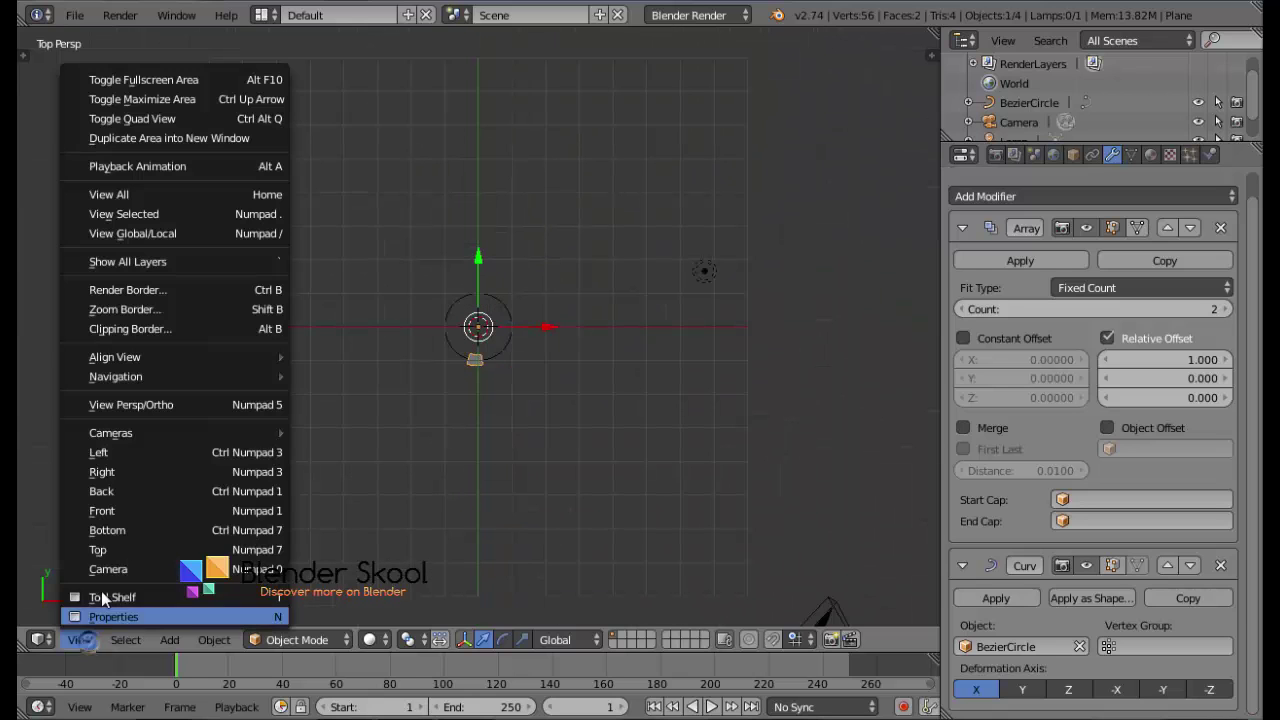
{"action": "left_click", "coordinate": [113, 543]}
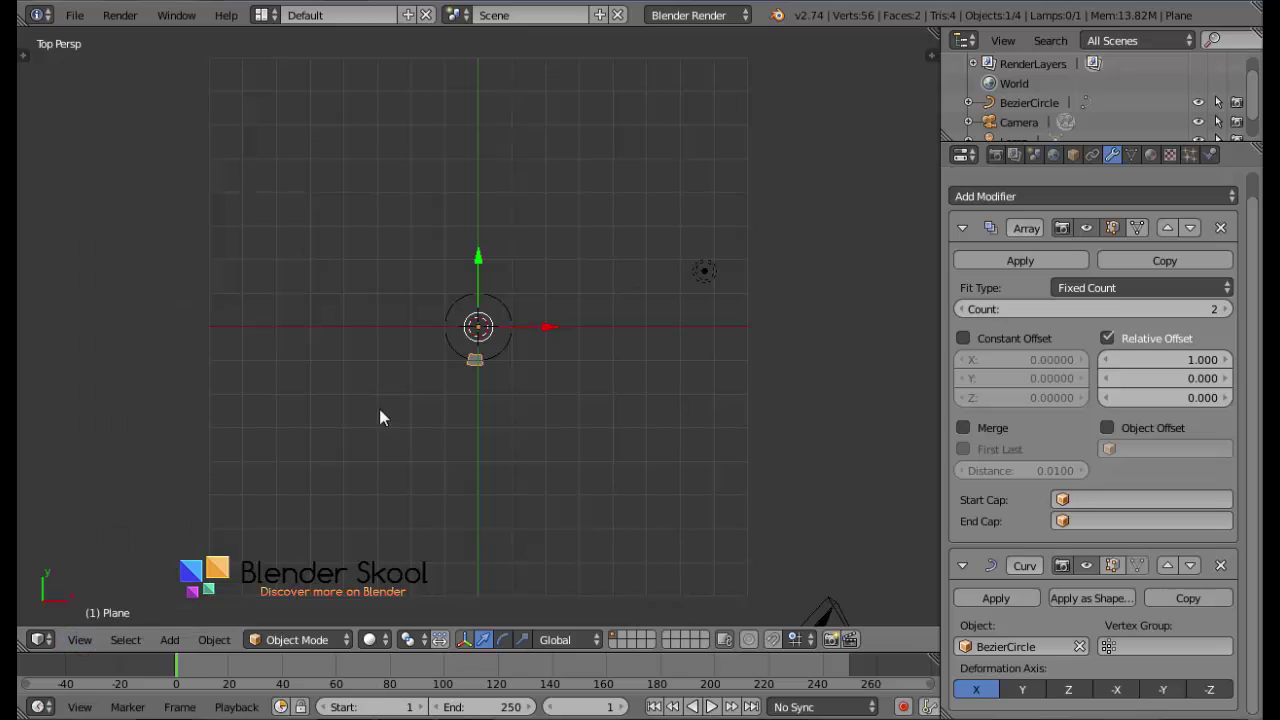
{"action": "key", "text": "KP_0"}
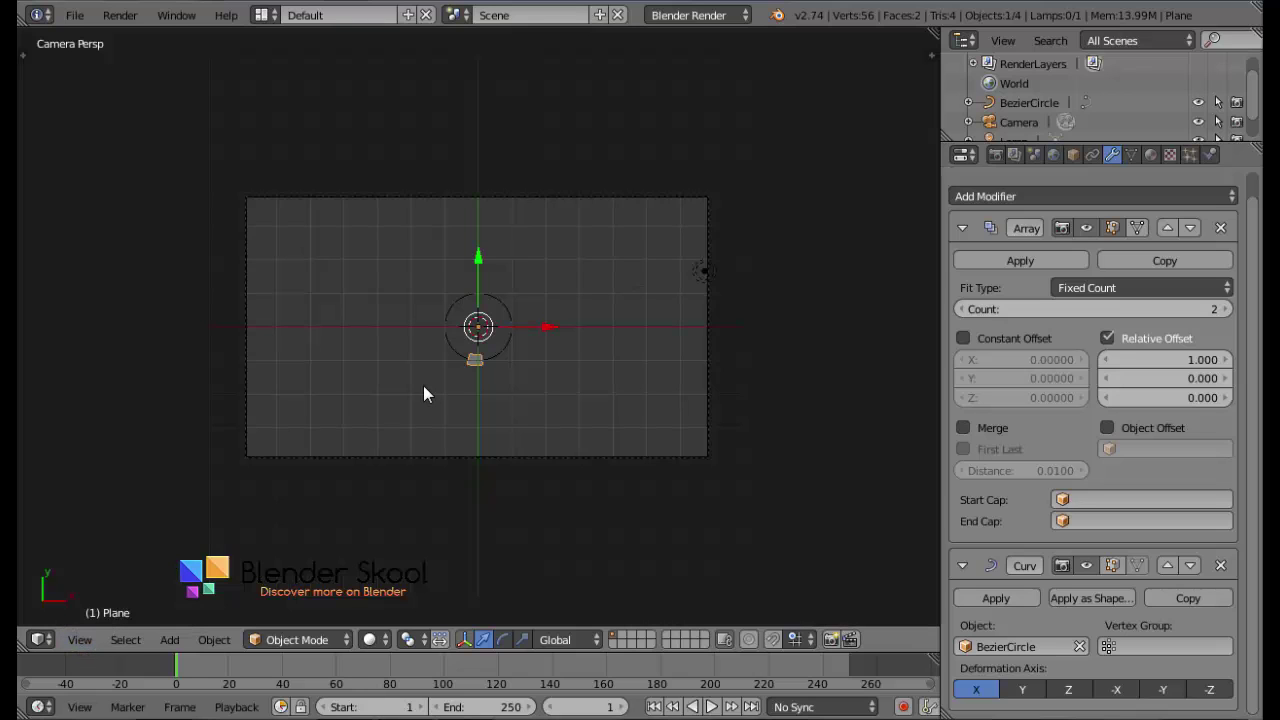
{"action": "right_click", "coordinate": [441, 457]}
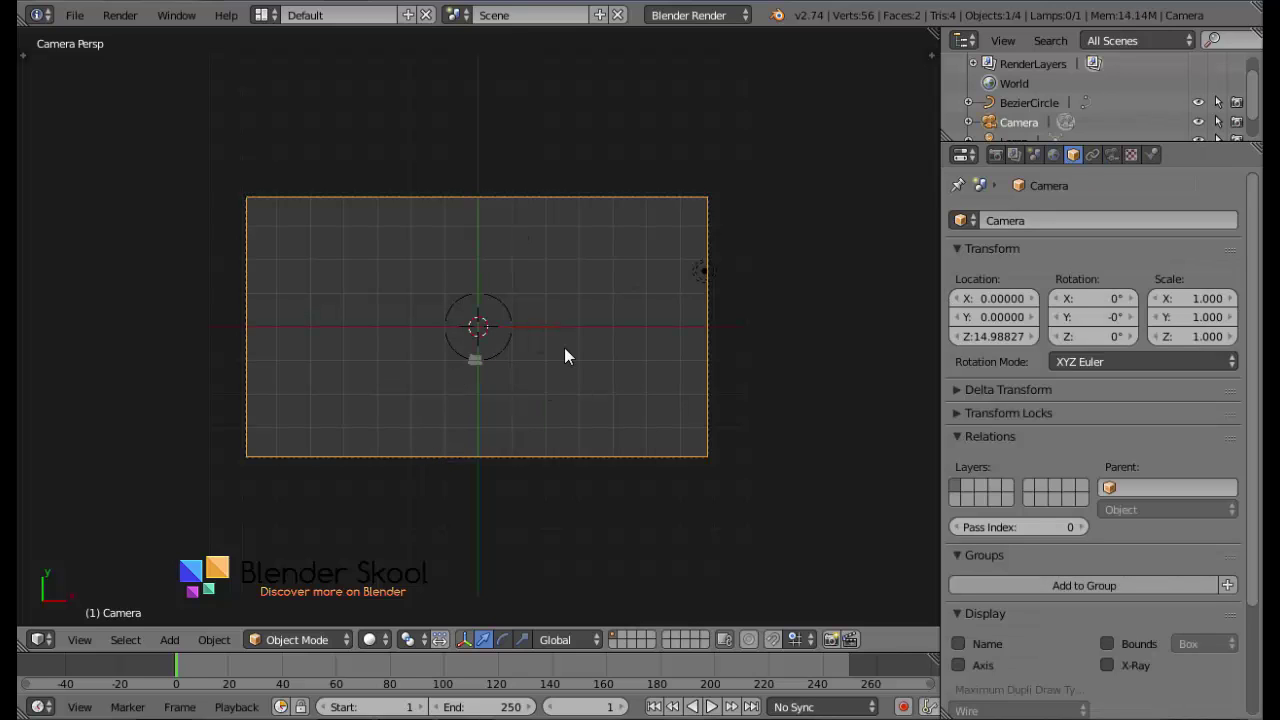
Switch the camera to orthographic projection and adjust its orthographic scale.
{"action": "left_click", "coordinate": [1114, 154]}
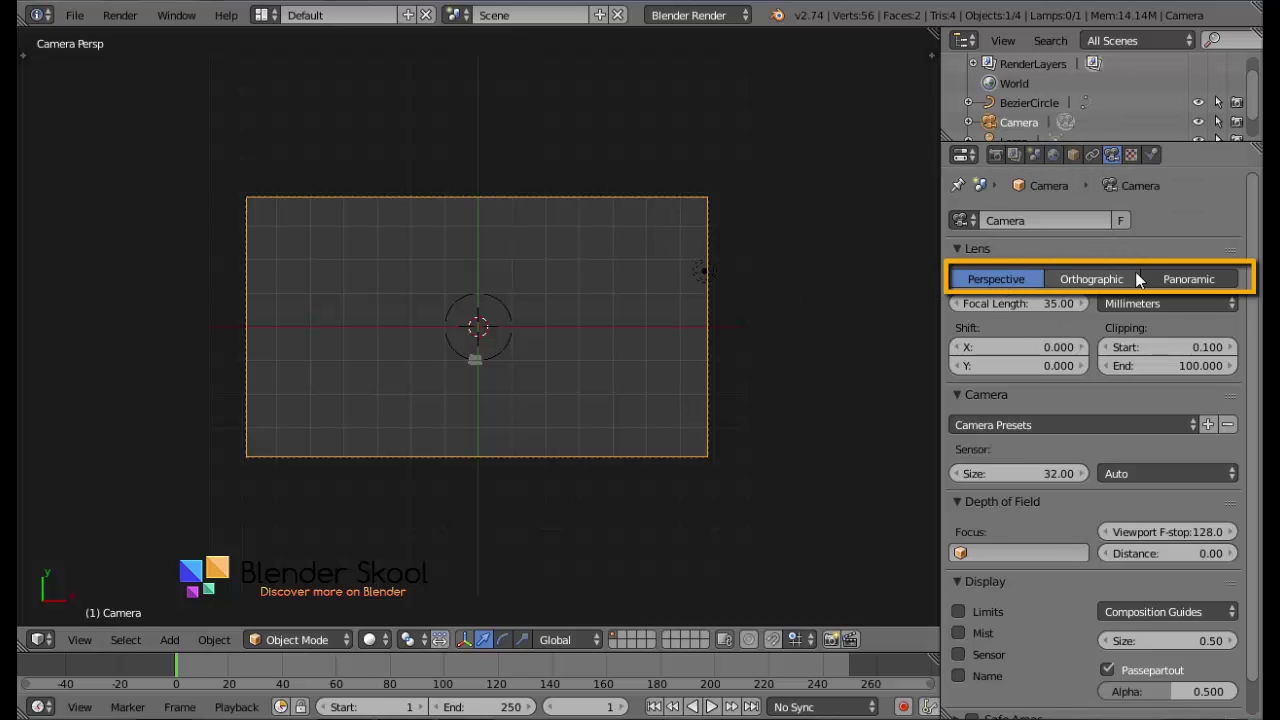
{"action": "left_click", "coordinate": [1100, 281]}
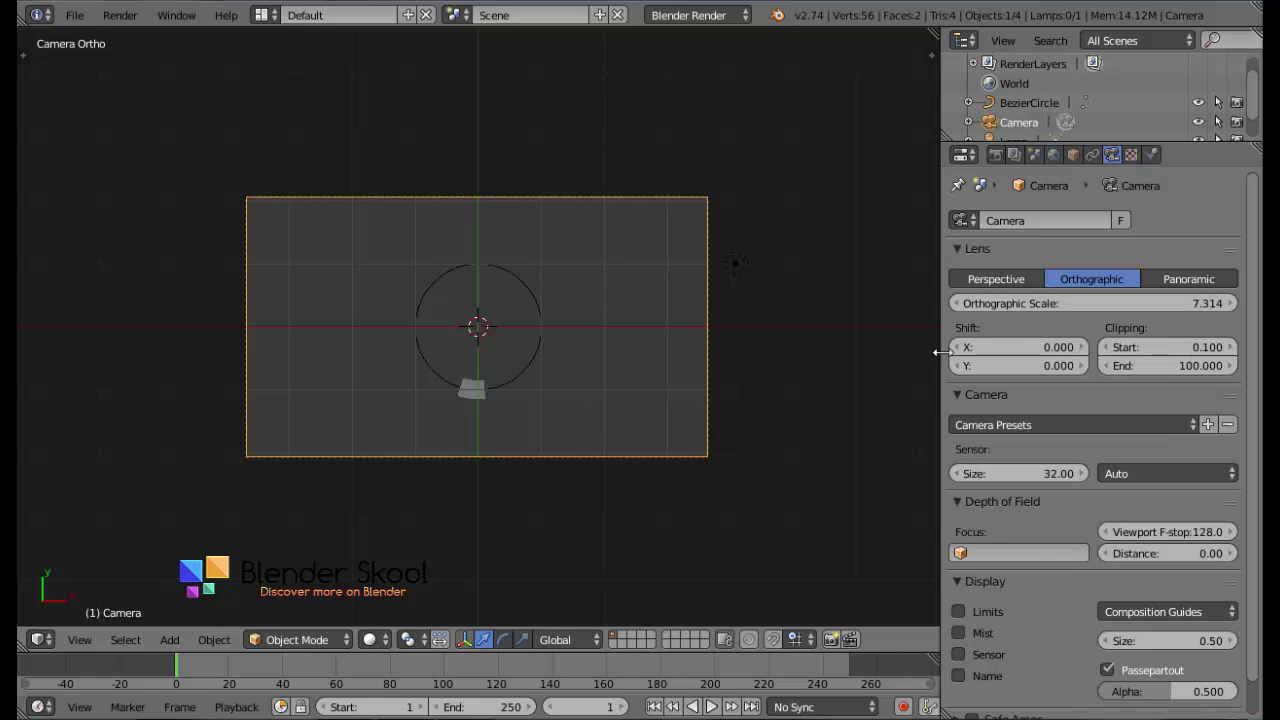
{"action": "left_click_drag", "start_coordinate": [1000, 300], "coordinate": [956, 300]}
Set the render resolution to 1920 × 1813 and the orthographic scale to 3.014.
{"action": "left_click", "coordinate": [998, 158]}
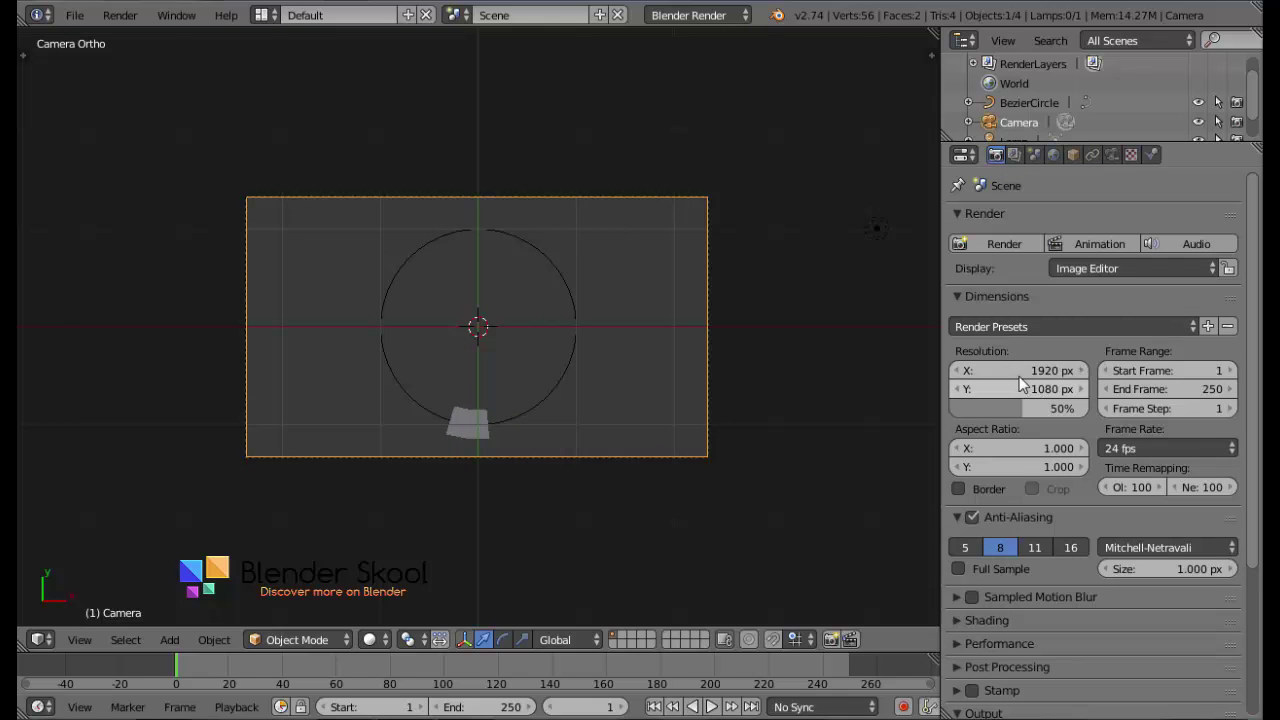
{"action": "left_click_drag", "start_coordinate": [1018, 389], "coordinate": [1126, 389]}
{"action": "left_click", "coordinate": [1112, 154]}
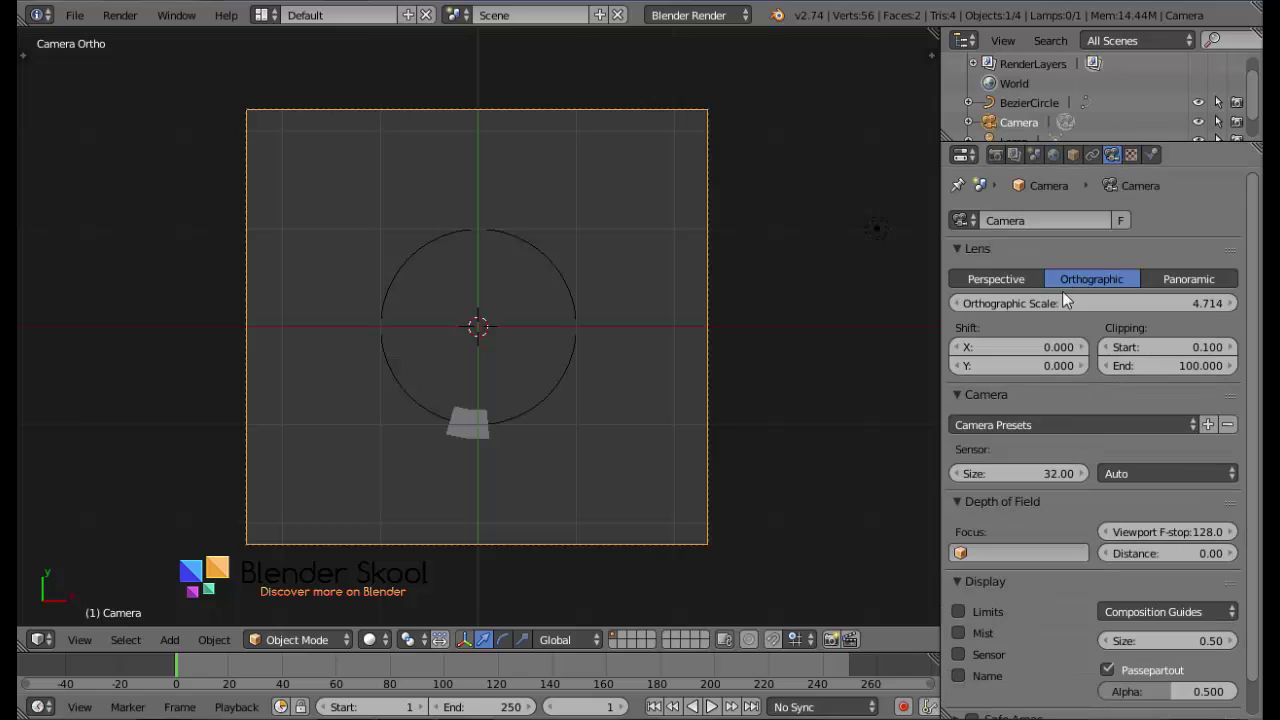
{"action": "scroll", "coordinate": [1057, 300], "scroll_direction": "down", "scroll_amount": 2, "text": "ctrl"}
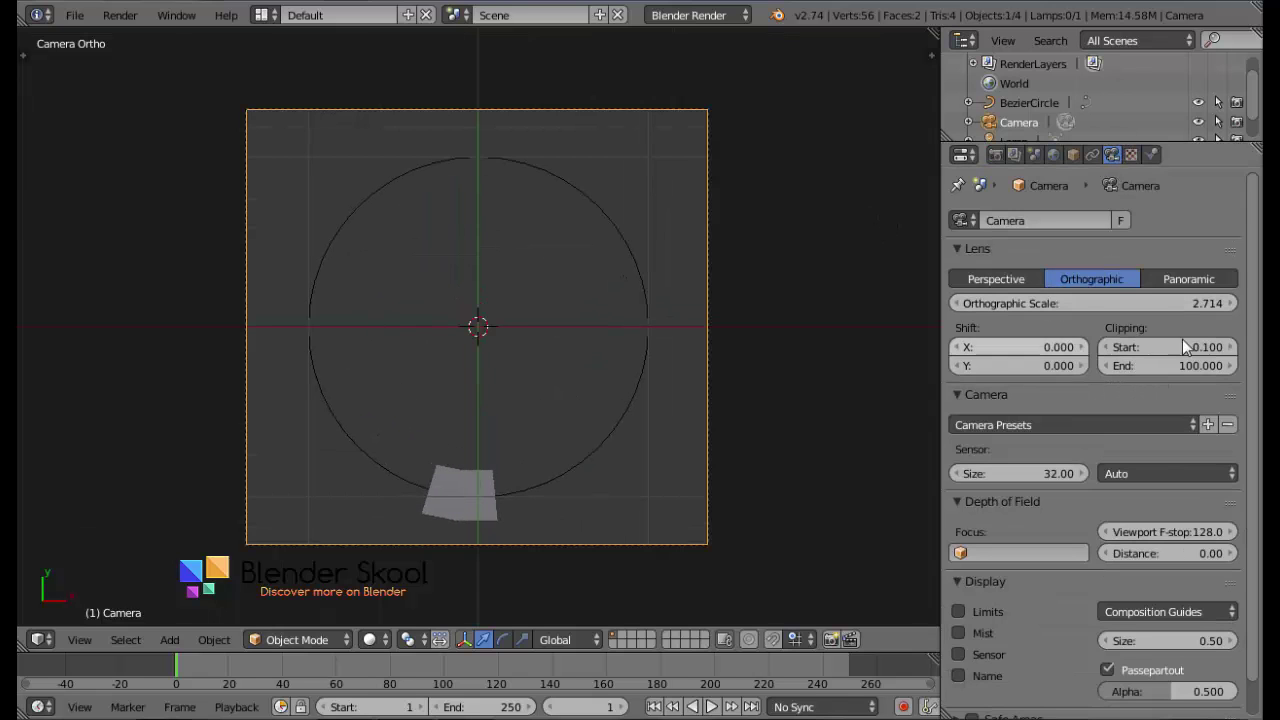
{"action": "mouse_move", "coordinate": [1057, 307]}
{"action": "left_mouse_down"}
{"action": "mouse_move", "coordinate": [1090, 307]}
{"action": "mouse_move", "coordinate": [1055, 307]}
{"action": "left_mouse_up"}
Select the plane segment and scale it down.
{"action": "right_click", "coordinate": [455, 500]}
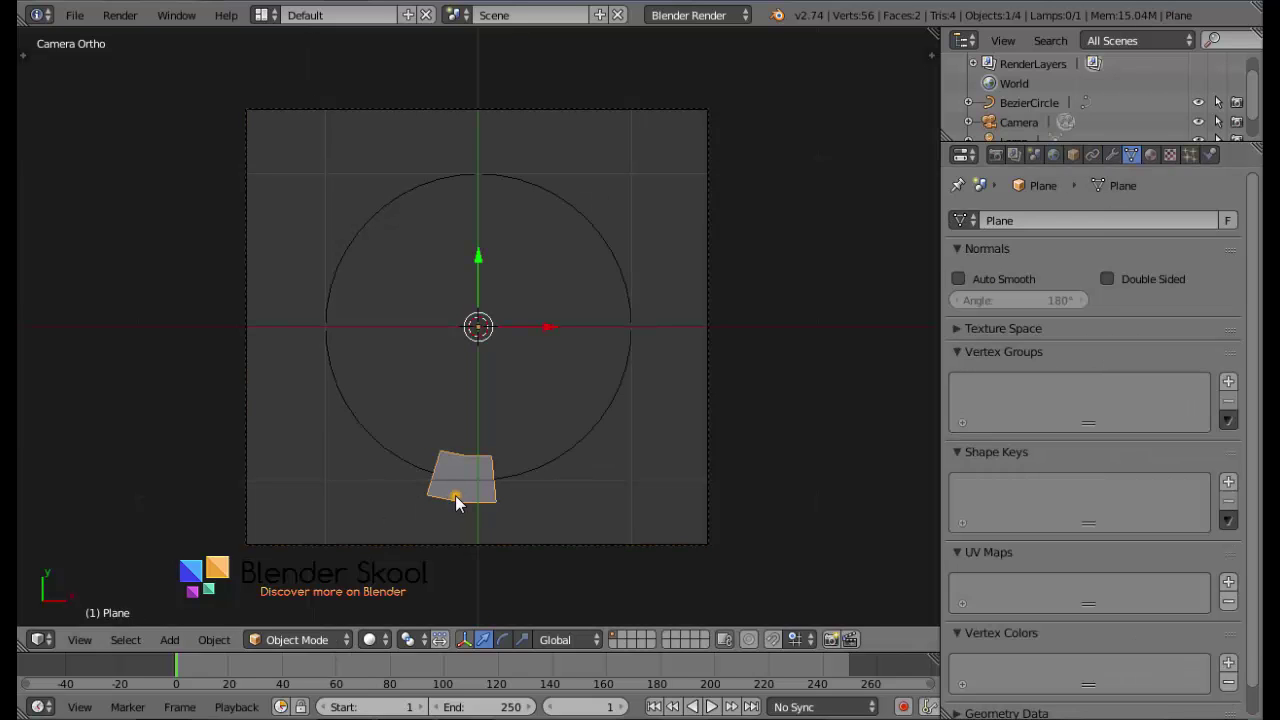
{"action": "key", "text": "s"}
{"action": "left_click", "coordinate": [581, 487]}
{"action": "scroll", "coordinate": [540, 460], "scroll_direction": "down", "scroll_amount": 3}
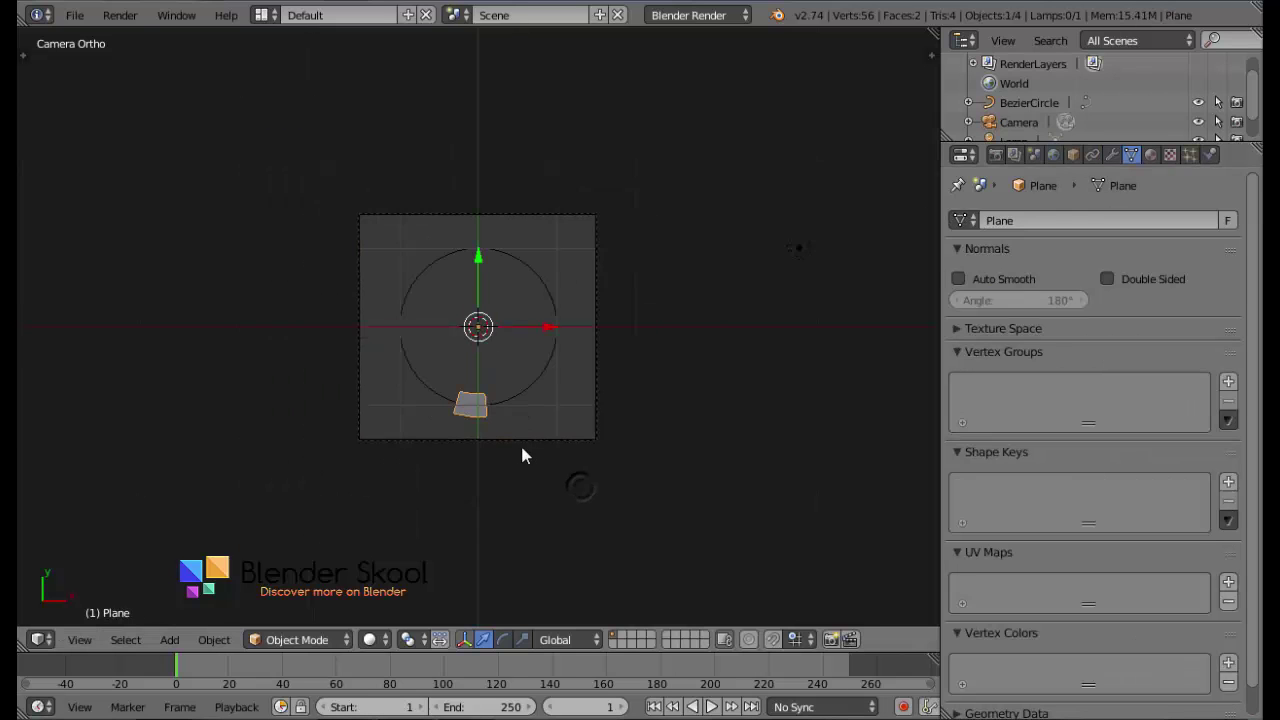
{"action": "scroll", "coordinate": [480, 460], "scroll_direction": "up", "scroll_amount": 2}
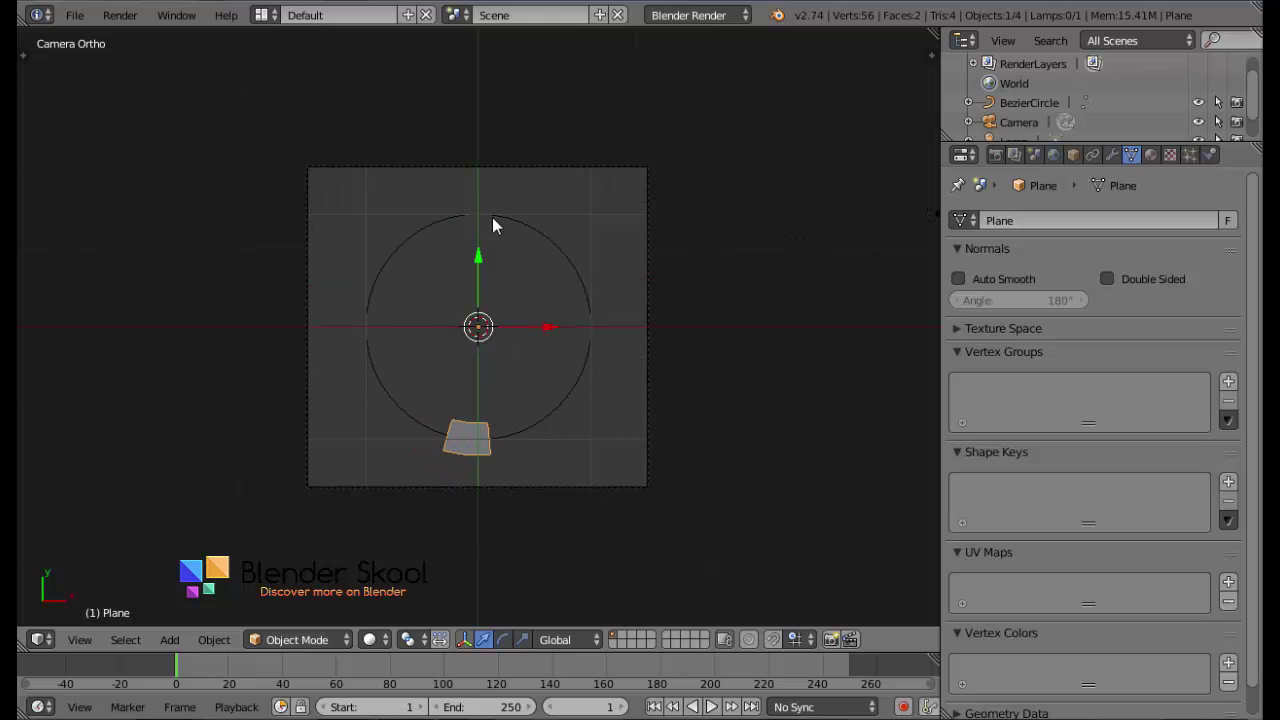
Slide the segment to the top of the circle and set its Array Count to 1.
{"action": "left_click_drag", "start_coordinate": [559, 325], "coordinate": [648, 347]}
{"action": "left_click_drag", "start_coordinate": [555, 331], "coordinate": [910, 303]}
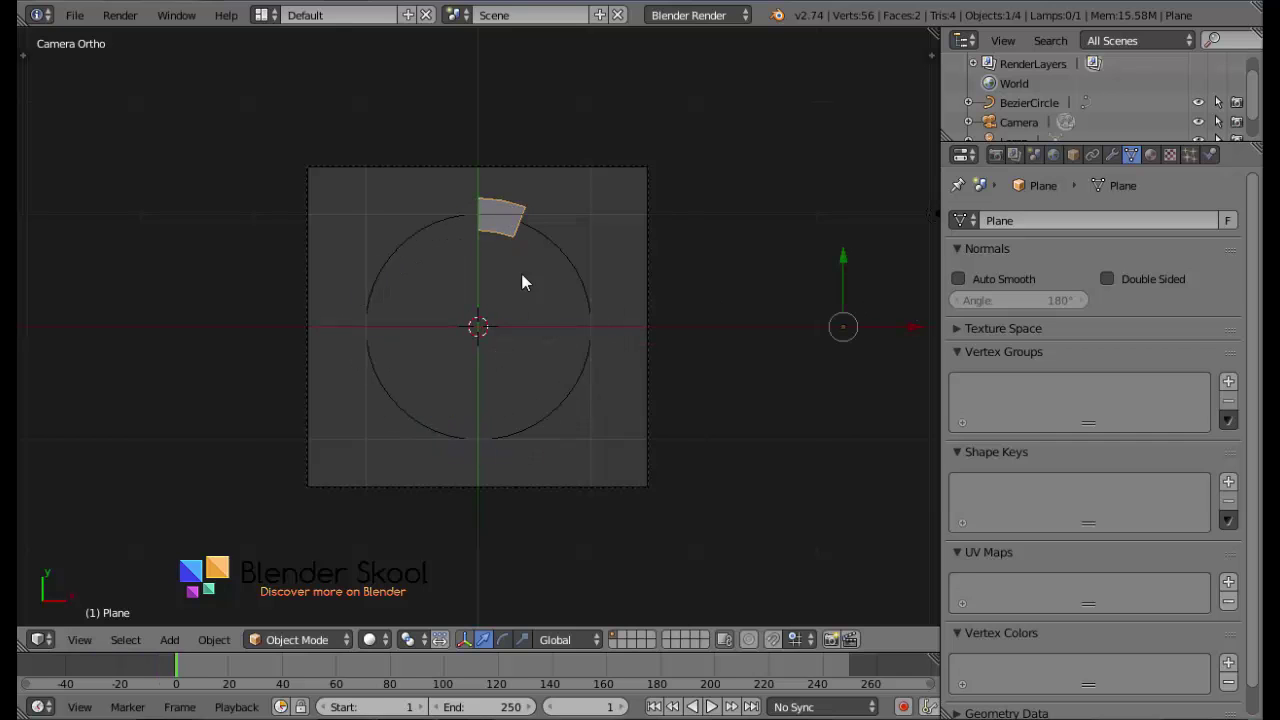
{"action": "left_click", "coordinate": [1109, 154]}
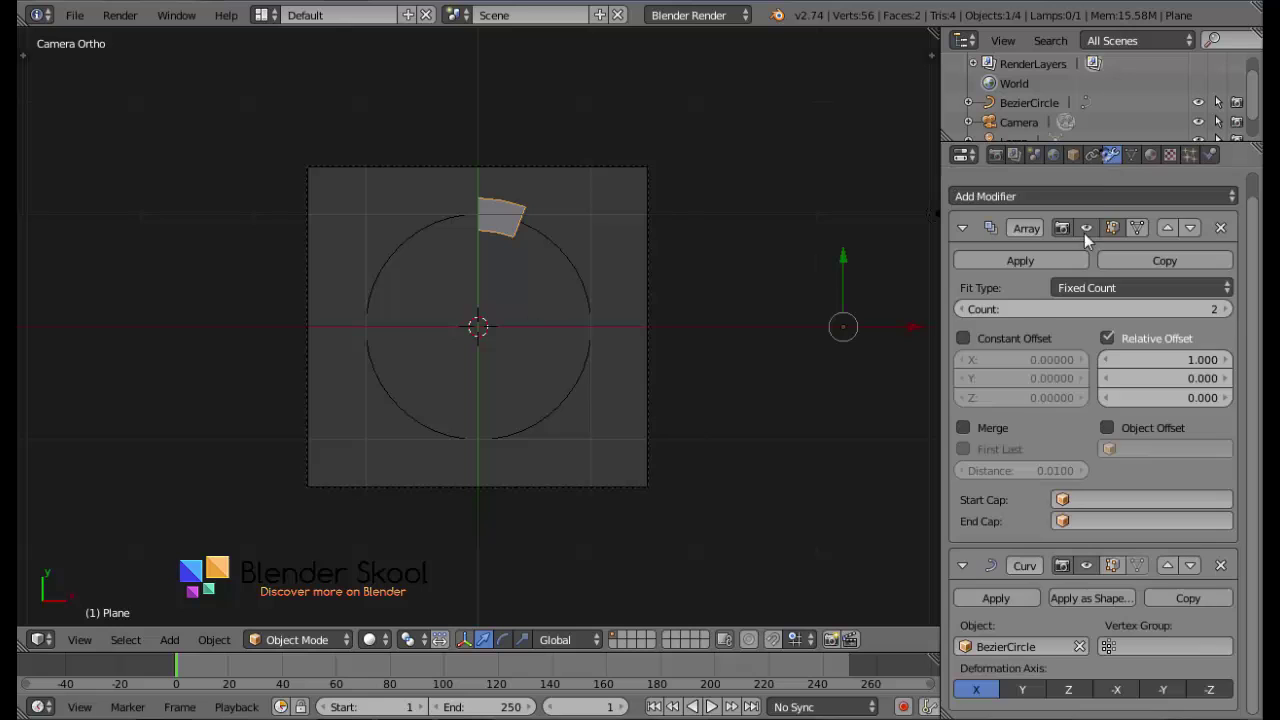
{"action": "left_click_drag", "start_coordinate": [1037, 312], "coordinate": [986, 313]}
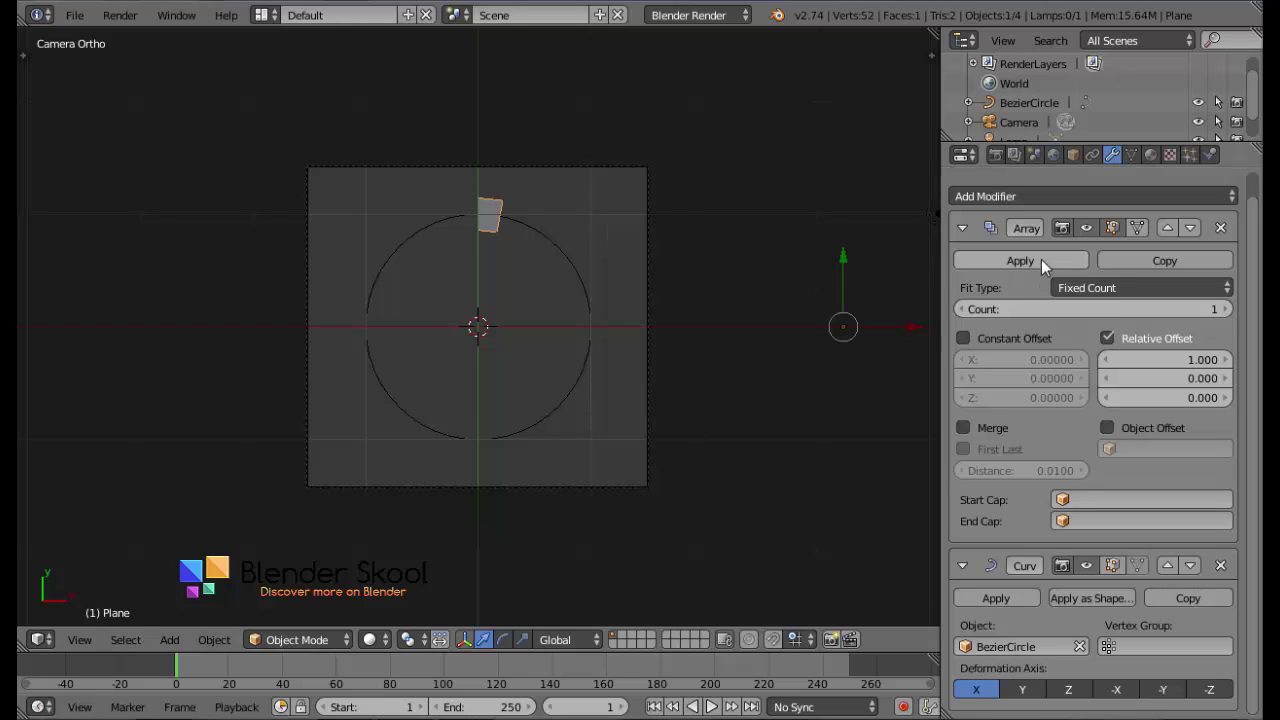
Add a Subdivision Surface modifier to the plane with viewport level 2.
{"action": "left_click", "coordinate": [1028, 194]}
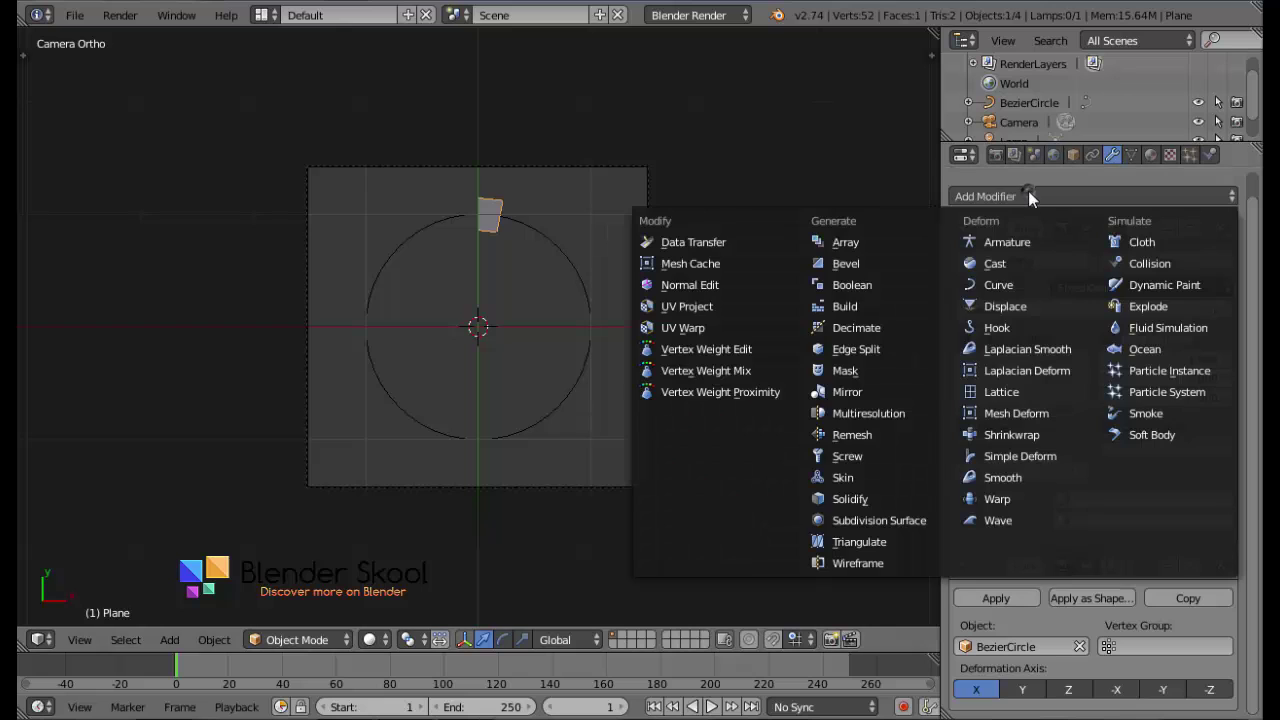
{"action": "left_click", "coordinate": [902, 520]}
{"action": "scroll", "coordinate": [1057, 466], "scroll_direction": "down", "scroll_amount": 3}
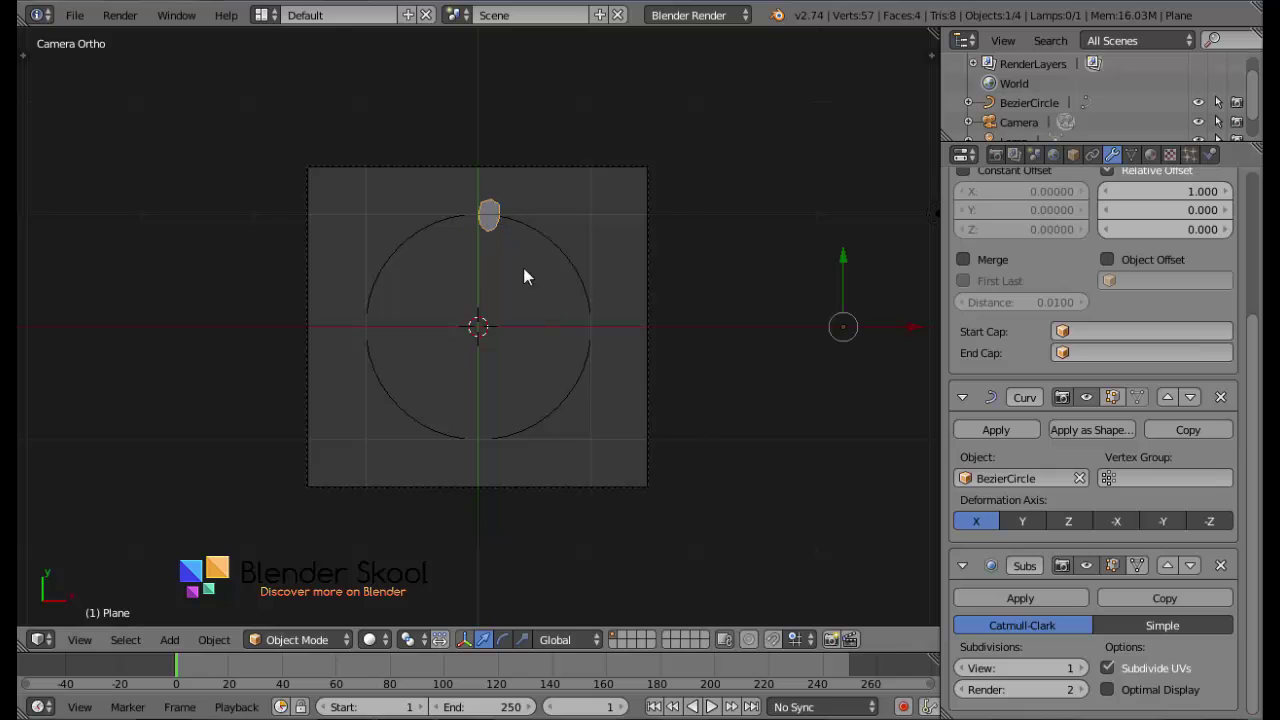
{"action": "left_click", "coordinate": [1080, 668]}
{"action": "left_click", "coordinate": [1080, 668]}
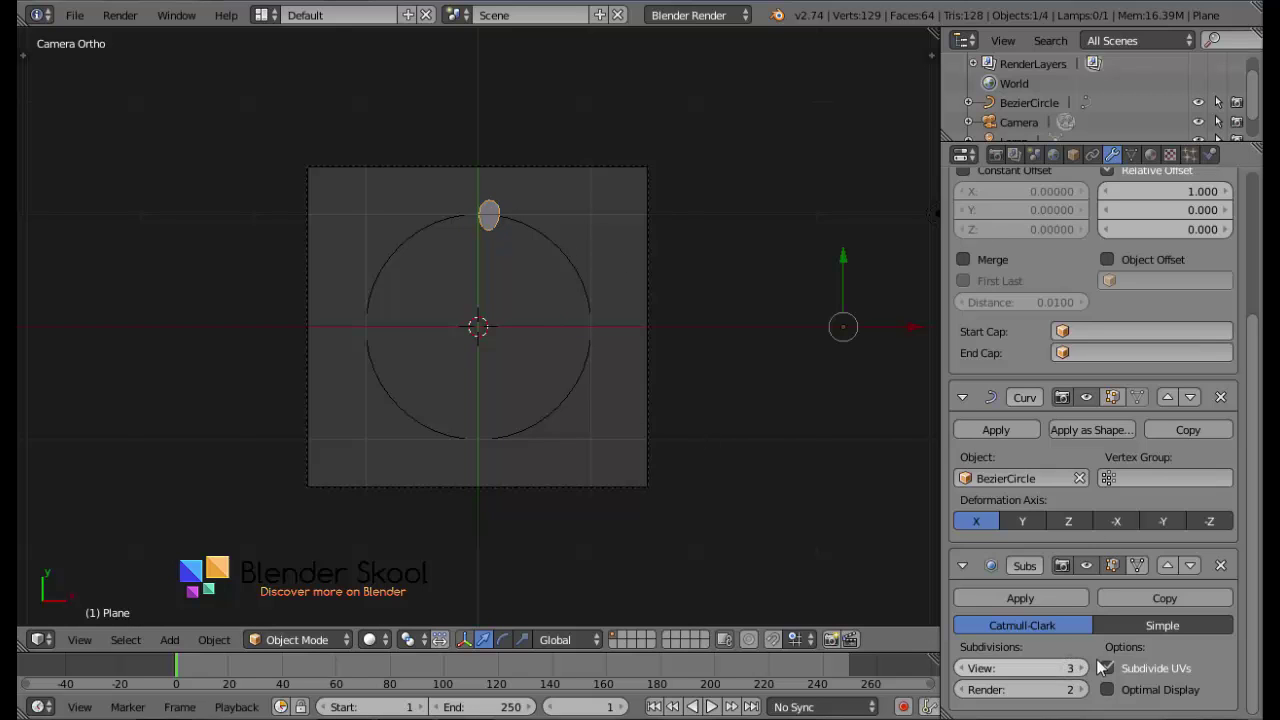
{"action": "scroll", "coordinate": [1118, 622], "scroll_direction": "up", "scroll_amount": 3}
{"action": "scroll", "coordinate": [1118, 622], "scroll_direction": "down", "scroll_amount": 3}
{"action": "left_click", "coordinate": [960, 668]}
{"action": "scroll", "coordinate": [1063, 597], "scroll_direction": "up", "scroll_amount": 4}
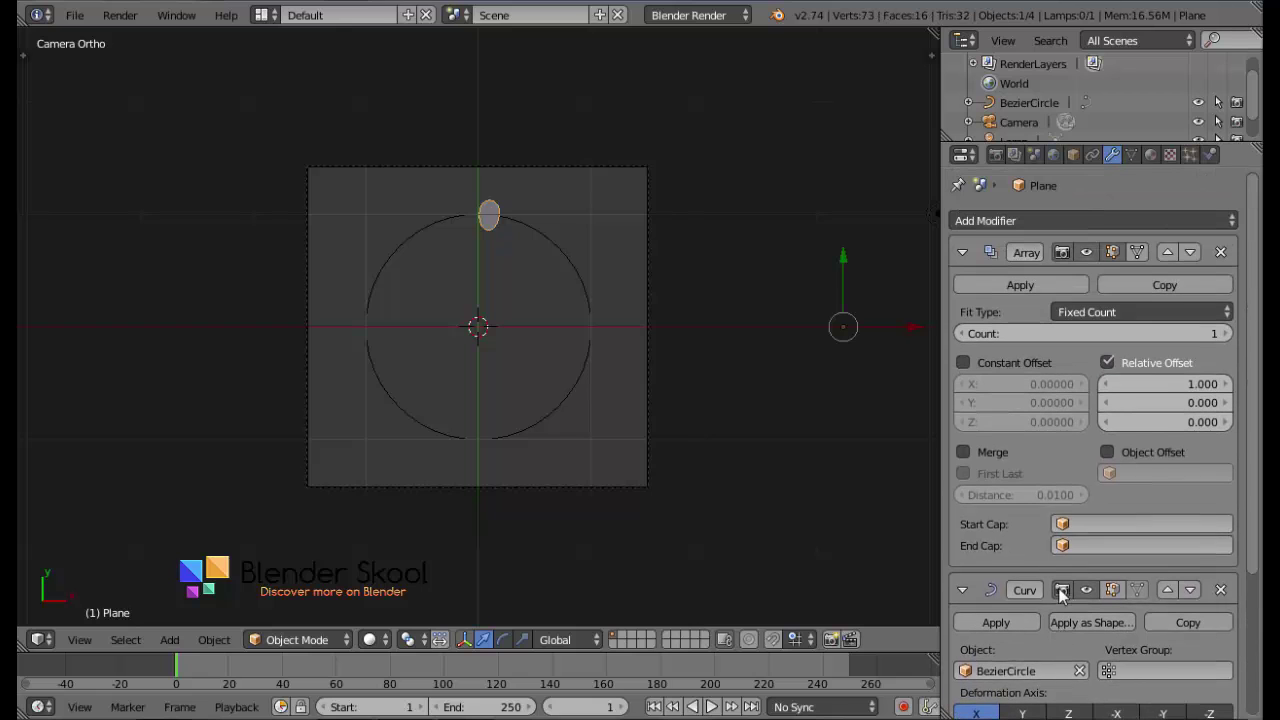
Enable Array Merge at distance 0.0100 and test the ring with 37 copies.
{"action": "left_click", "coordinate": [986, 456]}
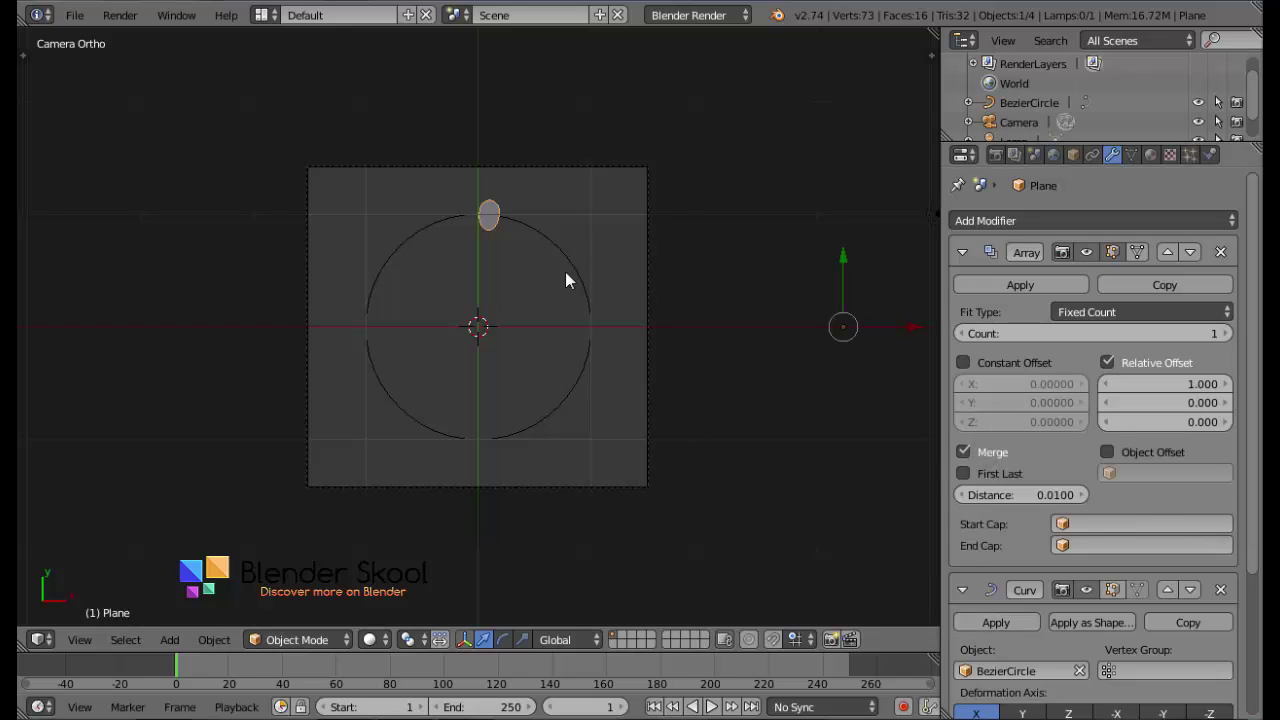
{"action": "mouse_move", "coordinate": [1062, 333]}
{"action": "left_mouse_down"}
{"action": "mouse_move", "coordinate": [1130, 333]}
{"action": "mouse_move", "coordinate": [1060, 333]}
{"action": "left_mouse_up"}
{"action": "scroll", "coordinate": [620, 375], "scroll_direction": "up", "scroll_amount": 1}
{"action": "scroll", "coordinate": [620, 375], "scroll_direction": "down", "scroll_amount": 1}
Enlarge the timeline and show its timing in seconds instead of frames.
{"action": "scroll", "coordinate": [620, 398], "scroll_direction": "up", "scroll_amount": 1}
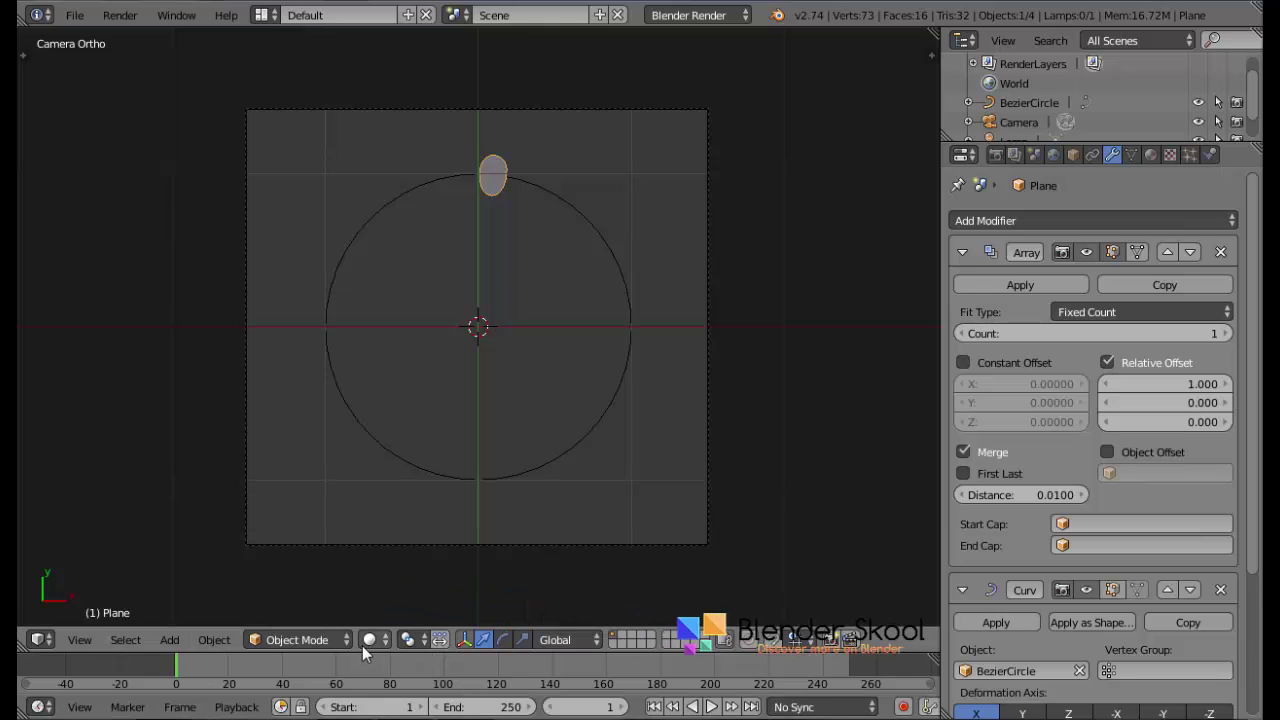
{"action": "left_click_drag", "start_coordinate": [340, 651], "coordinate": [338, 588]}
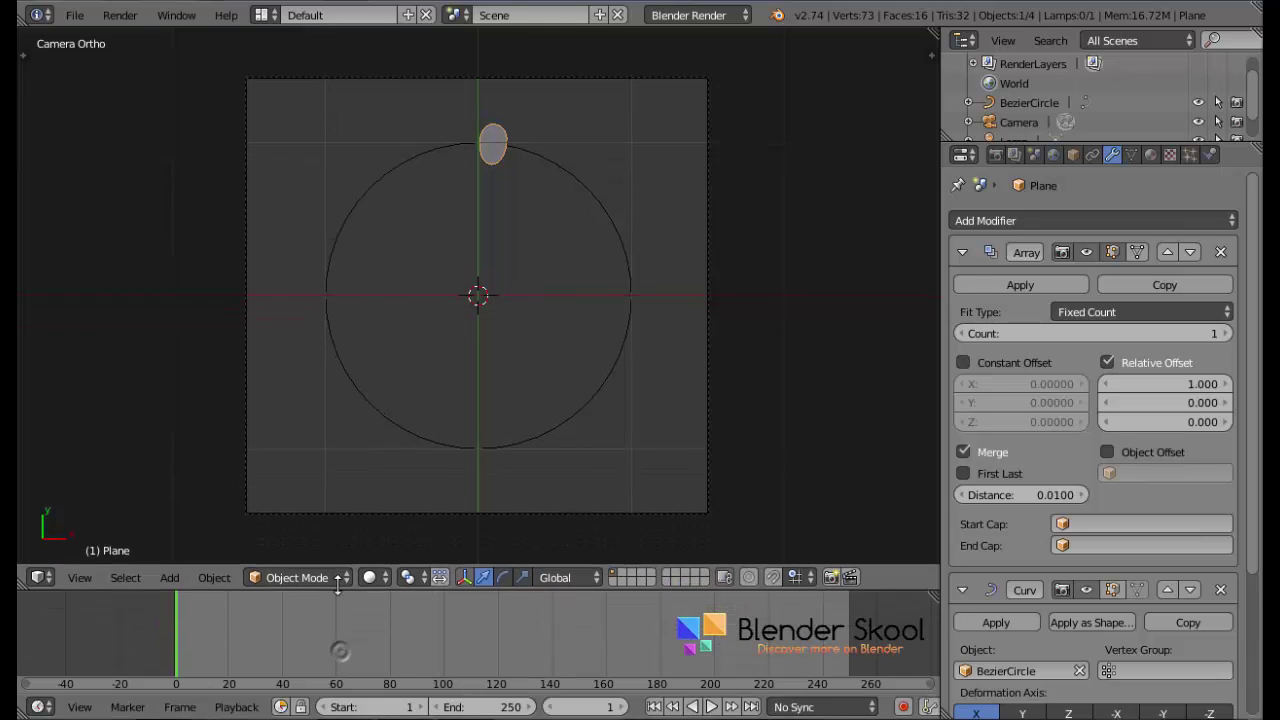
{"action": "left_click", "coordinate": [80, 707]}
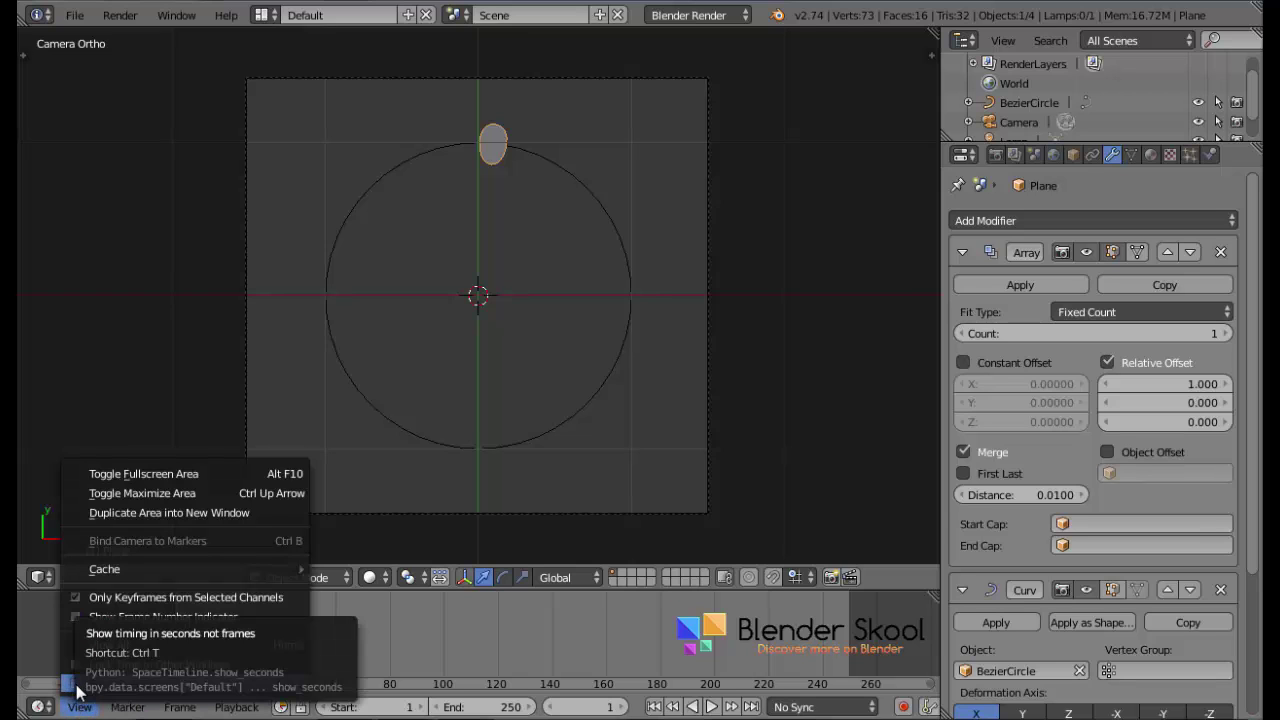
{"action": "left_click", "coordinate": [78, 688]}
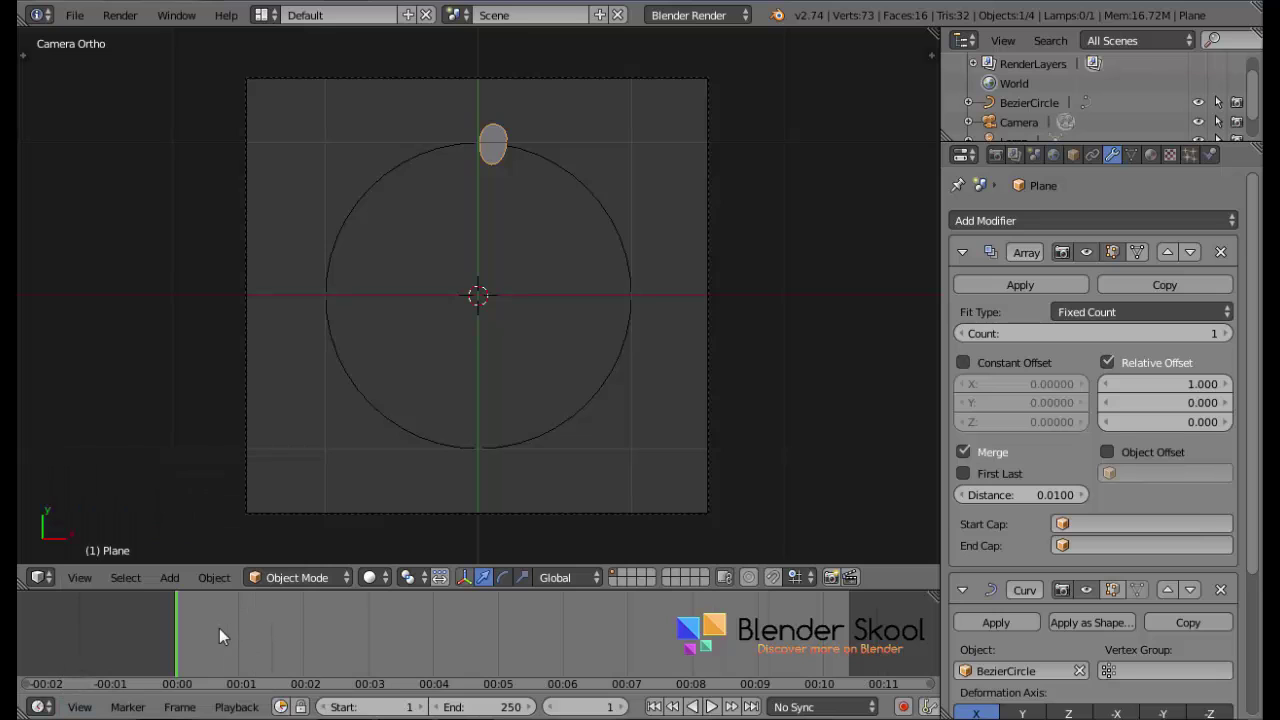
{"action": "left_click_drag", "start_coordinate": [215, 628], "coordinate": [304, 624]}
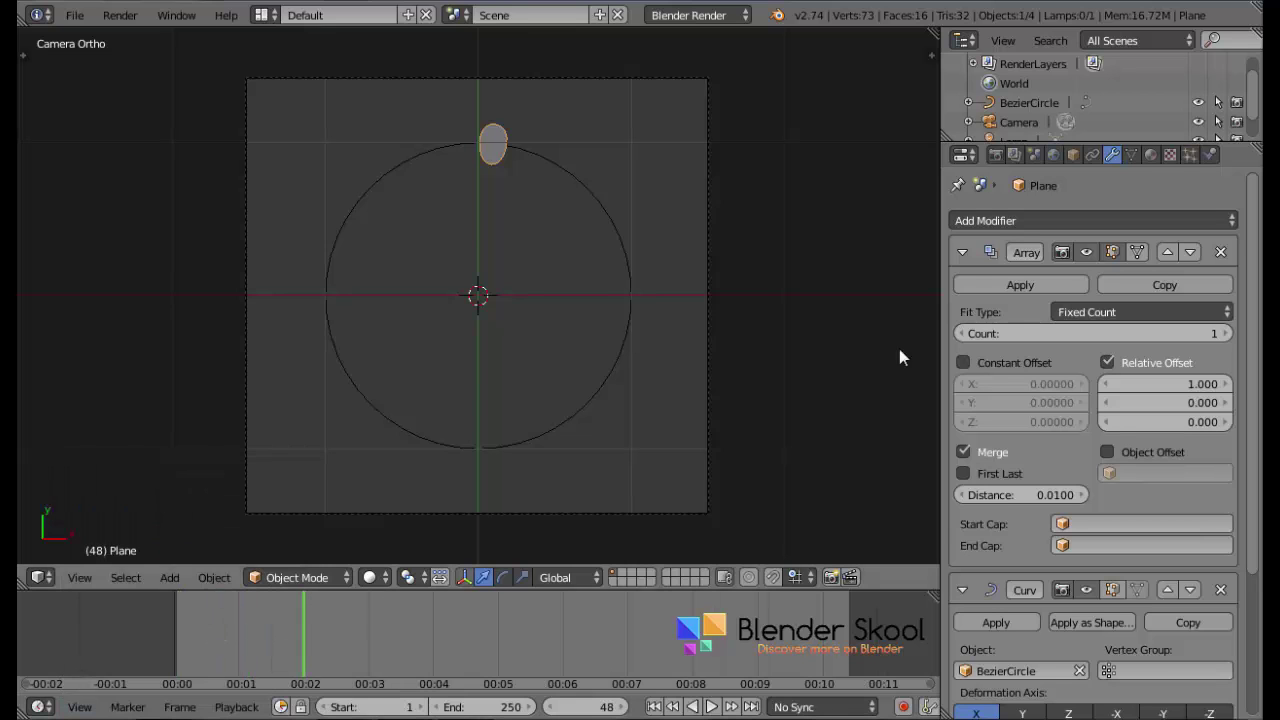
Set the frame rate to 25 fps, return to frame 1, and show the plane's material settings.
{"action": "left_click", "coordinate": [996, 156]}
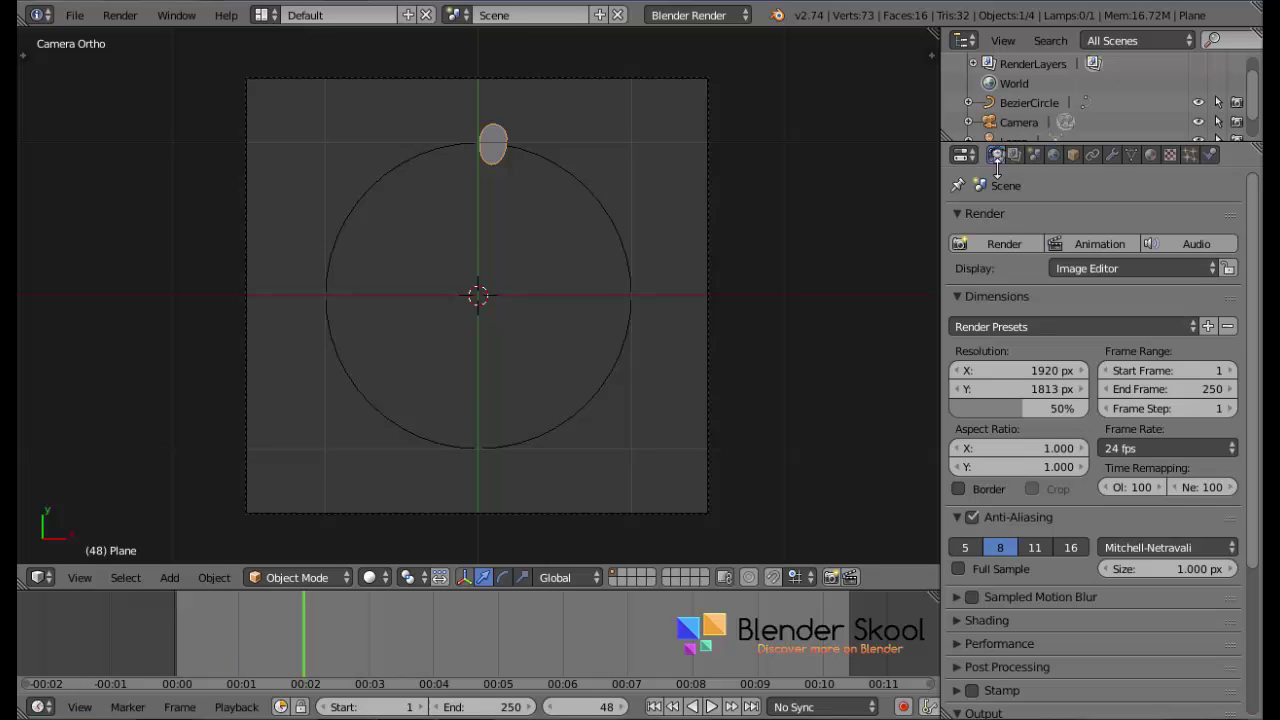
{"action": "left_click", "coordinate": [1179, 444]}
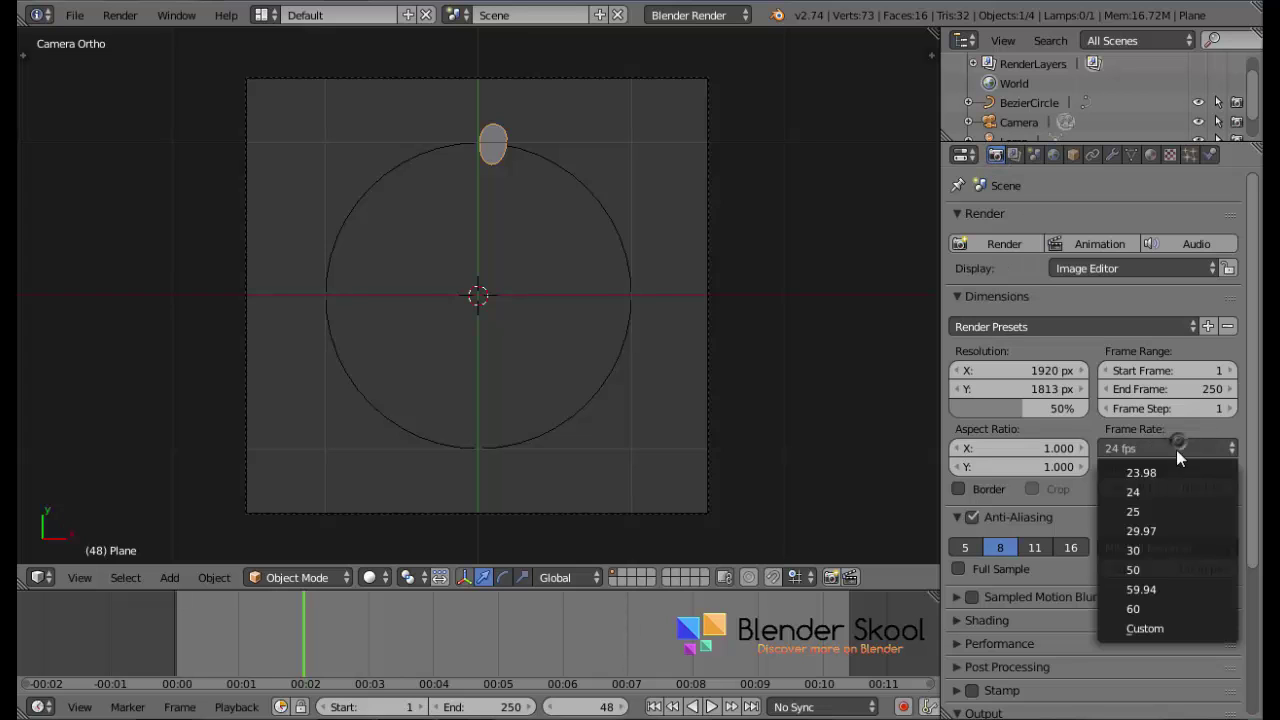
{"action": "left_click", "coordinate": [1175, 511]}
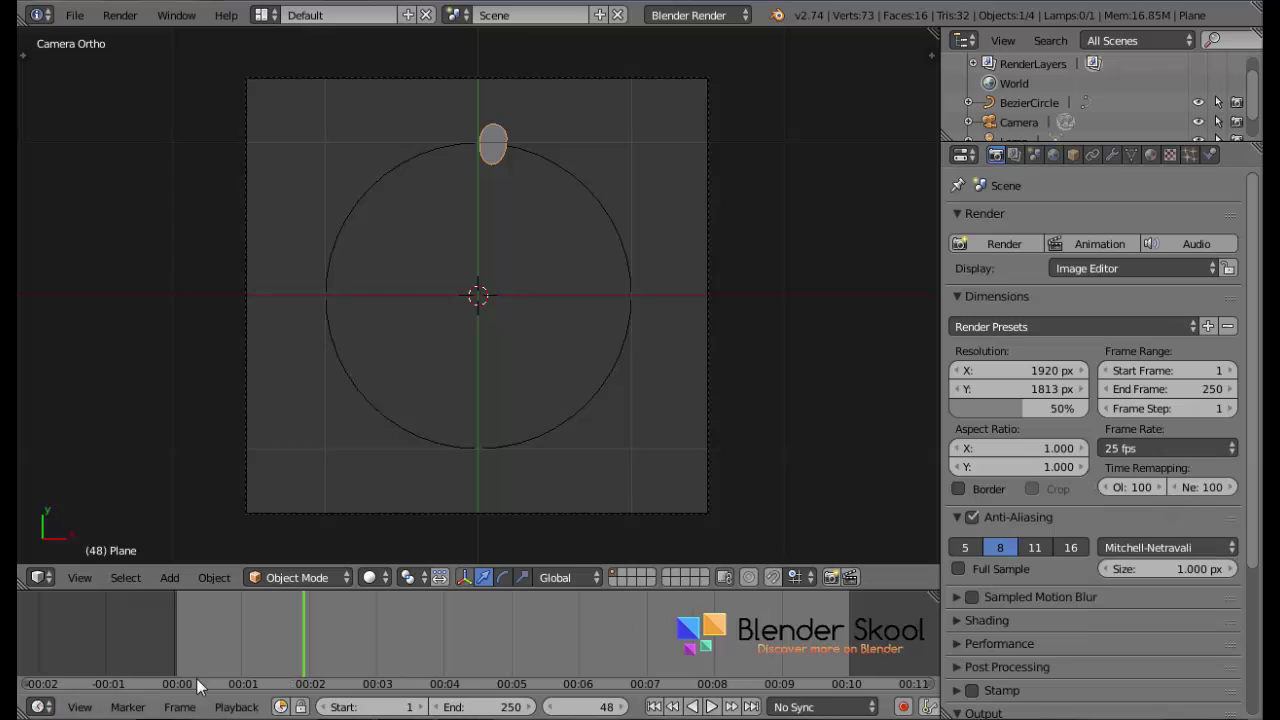
{"action": "left_click_drag", "start_coordinate": [184, 656], "coordinate": [178, 630]}
{"action": "left_click", "coordinate": [1150, 154]}
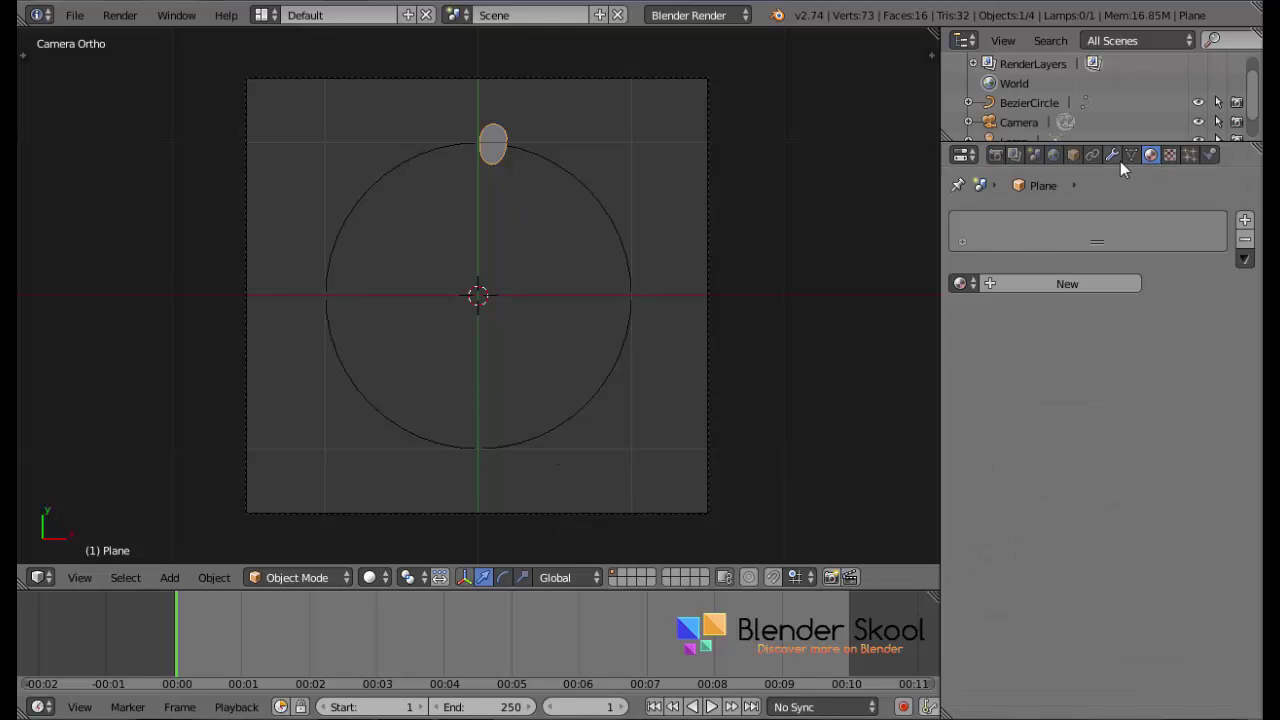
Preview the array closing the ring, then keyframe an Array Count of 1 at frame 1.
{"action": "left_click", "coordinate": [1113, 155]}
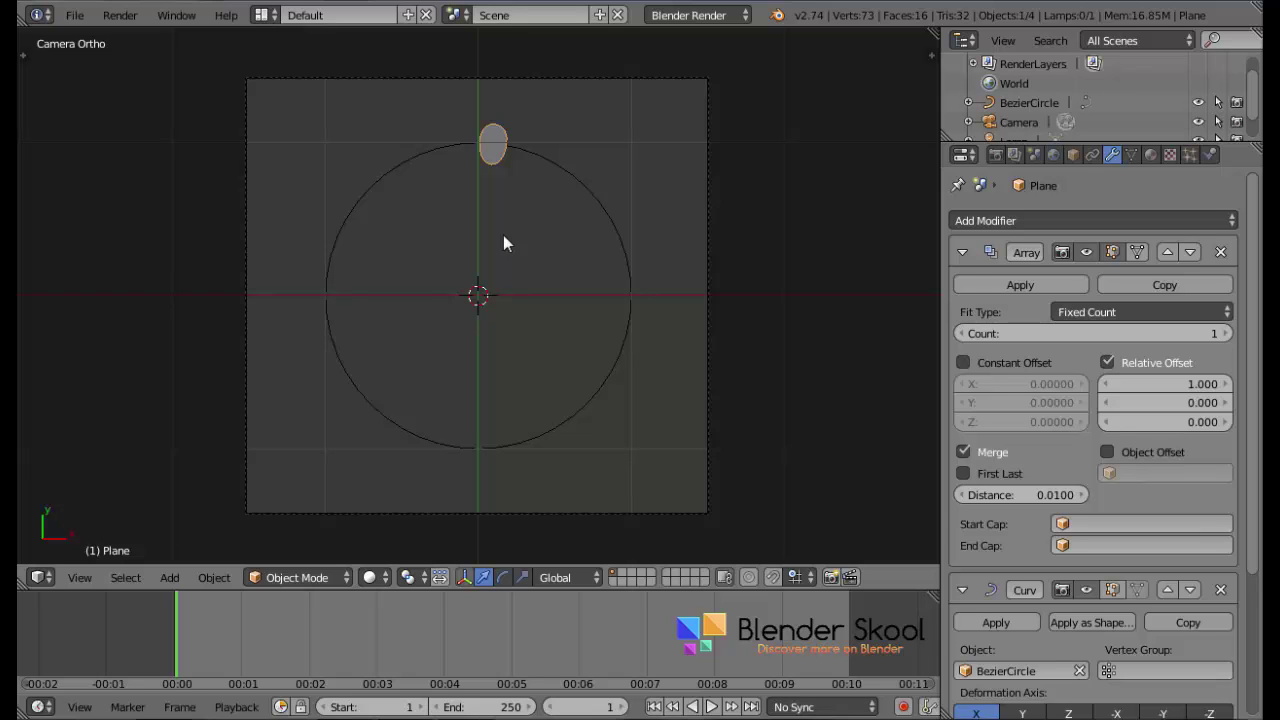
{"action": "left_click", "coordinate": [1022, 334]}
{"action": "left_click_drag", "start_coordinate": [1022, 334], "coordinate": [1095, 341]}
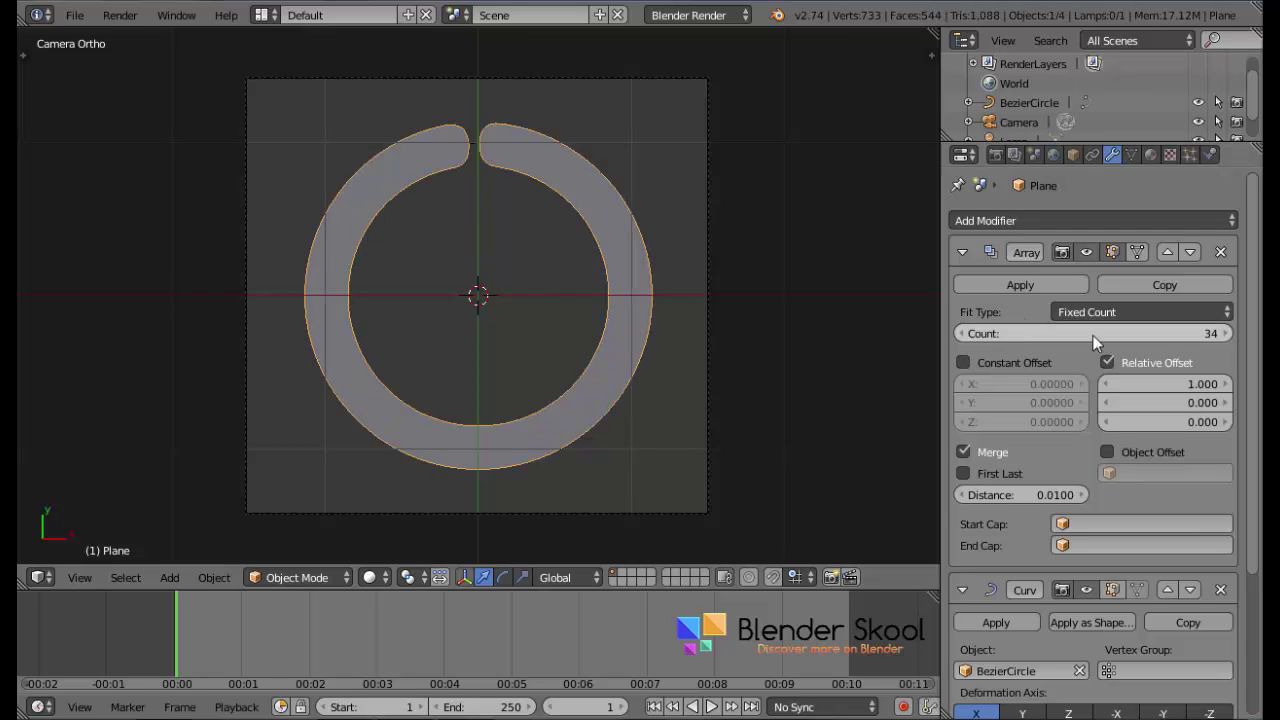
{"action": "left_click", "coordinate": [1224, 335]}
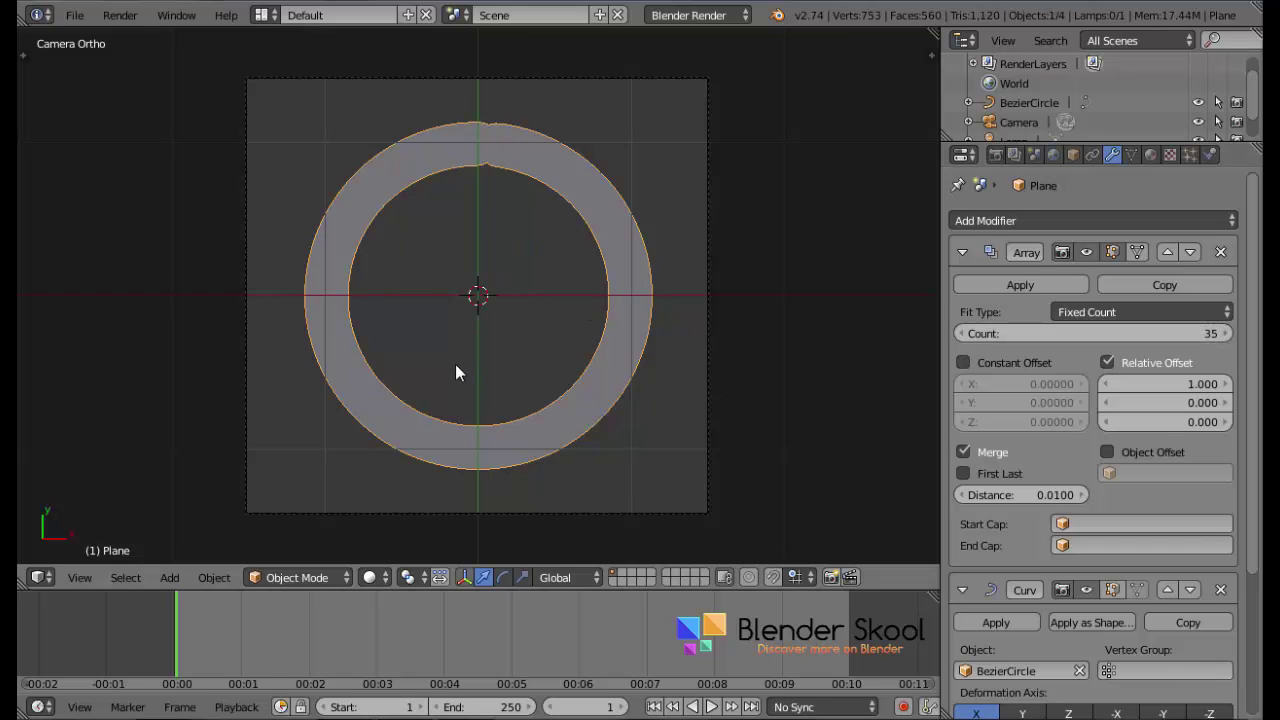
{"action": "key", "text": "z"}
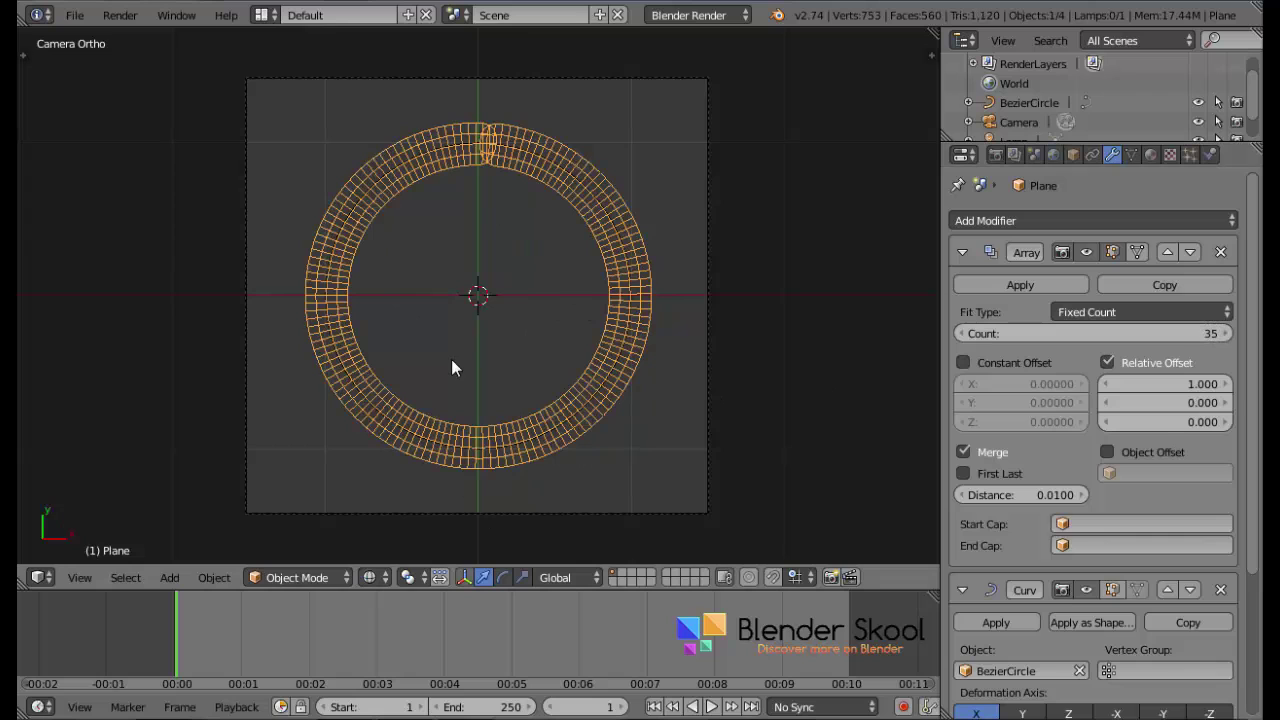
{"action": "left_click", "coordinate": [1230, 334]}
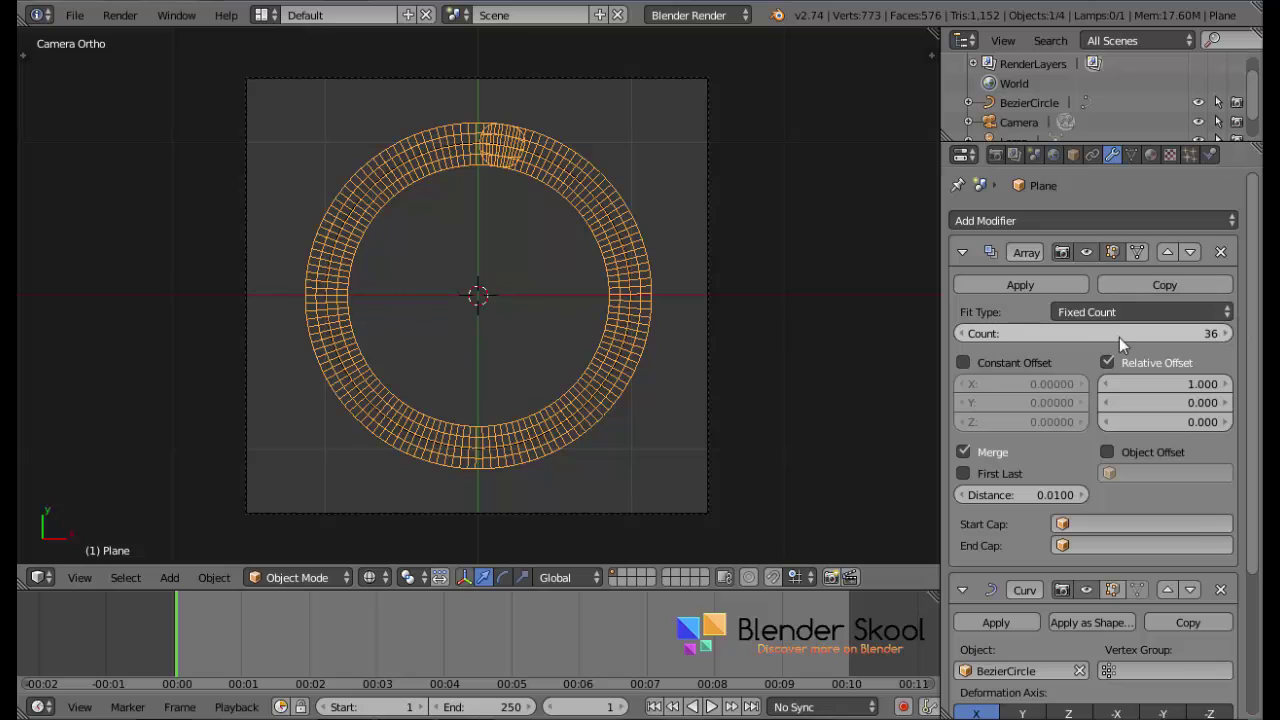
{"action": "left_click_drag", "start_coordinate": [1119, 337], "coordinate": [990, 337]}
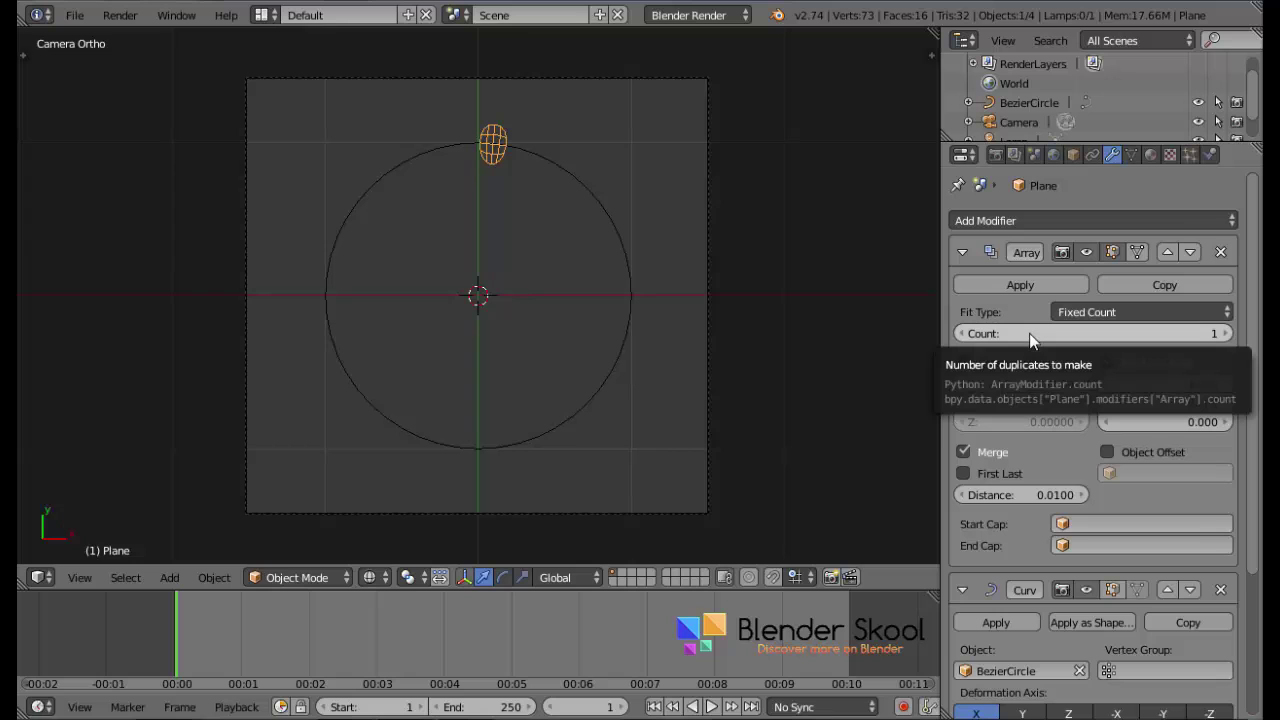
{"action": "key", "text": "i"}
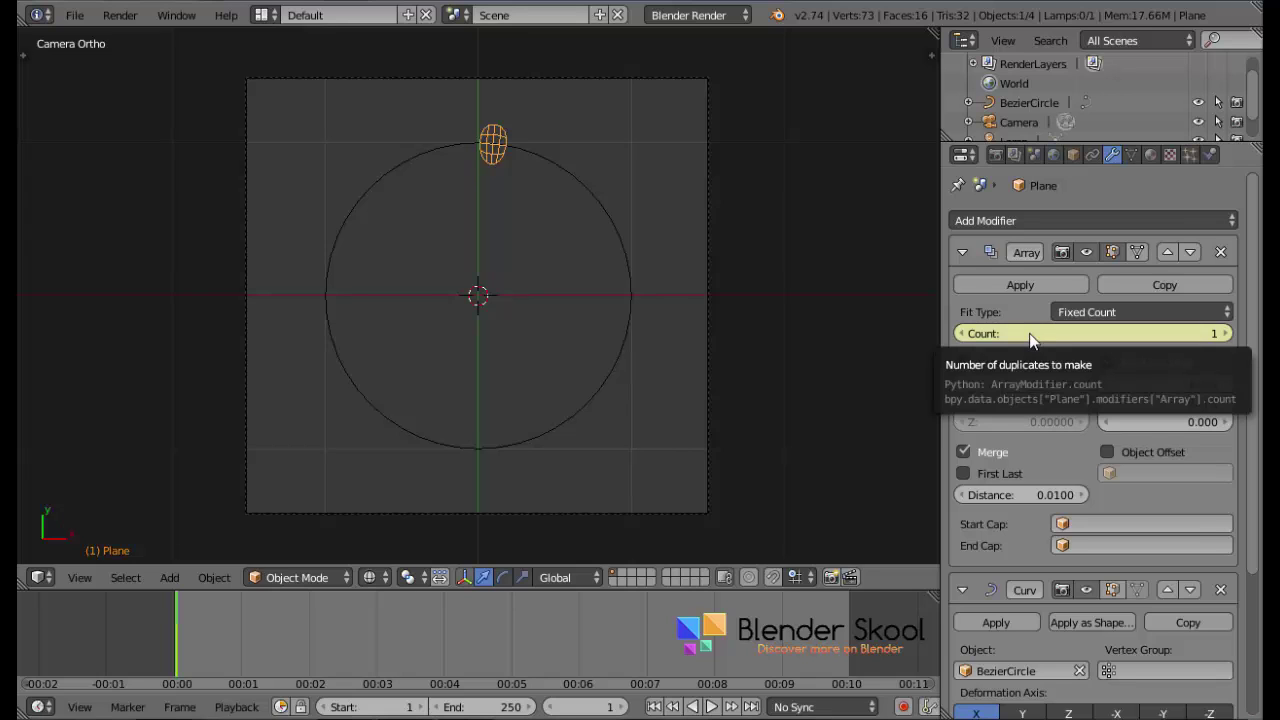
At frame 25, raise the Array Count to 36 to close the ring and keyframe it.
{"action": "left_click", "coordinate": [240, 649]}
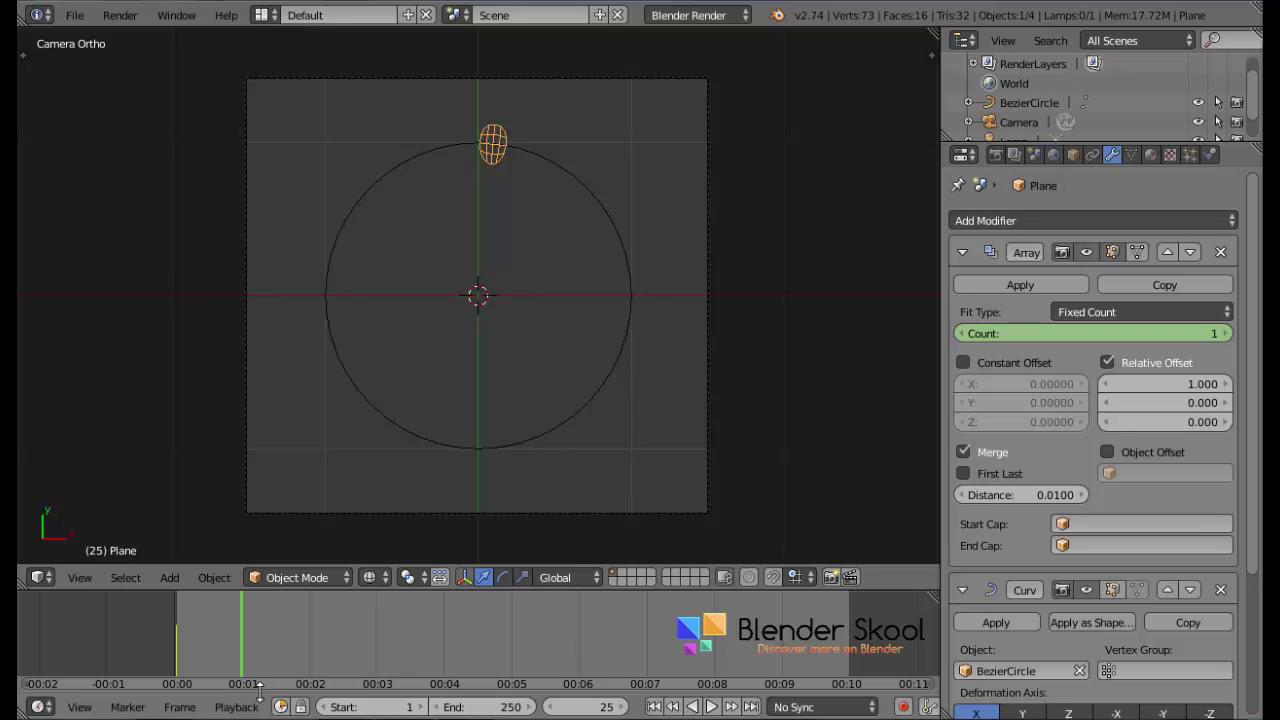
{"action": "left_click_drag", "start_coordinate": [1015, 334], "coordinate": [1176, 337]}
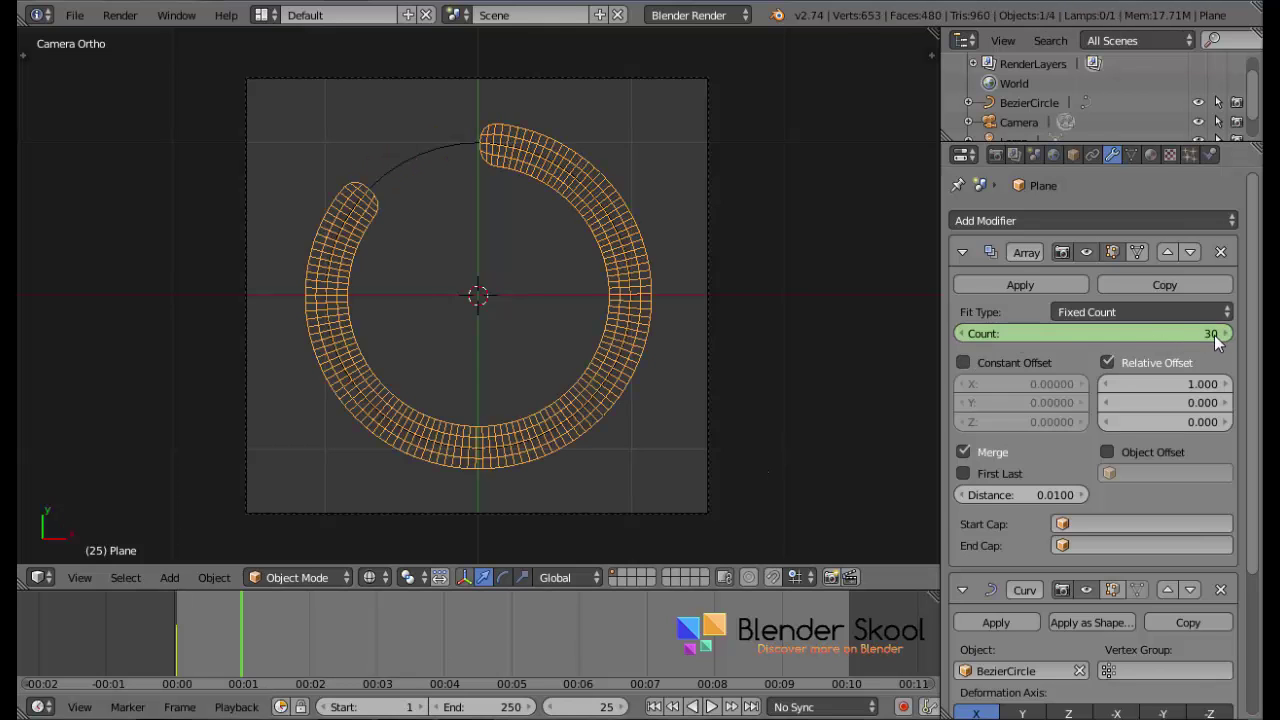
{"action": "left_click", "coordinate": [1225, 334]}
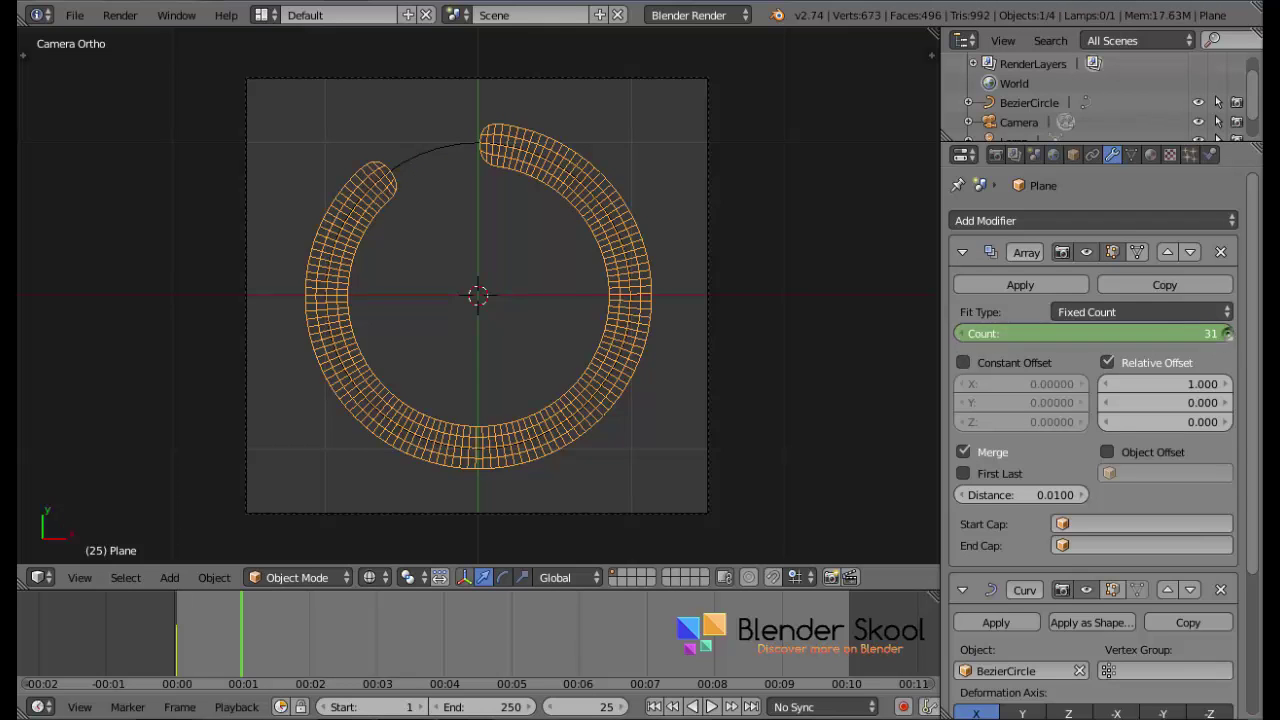
{"action": "left_click_drag", "start_coordinate": [1100, 334], "coordinate": [1120, 340]}
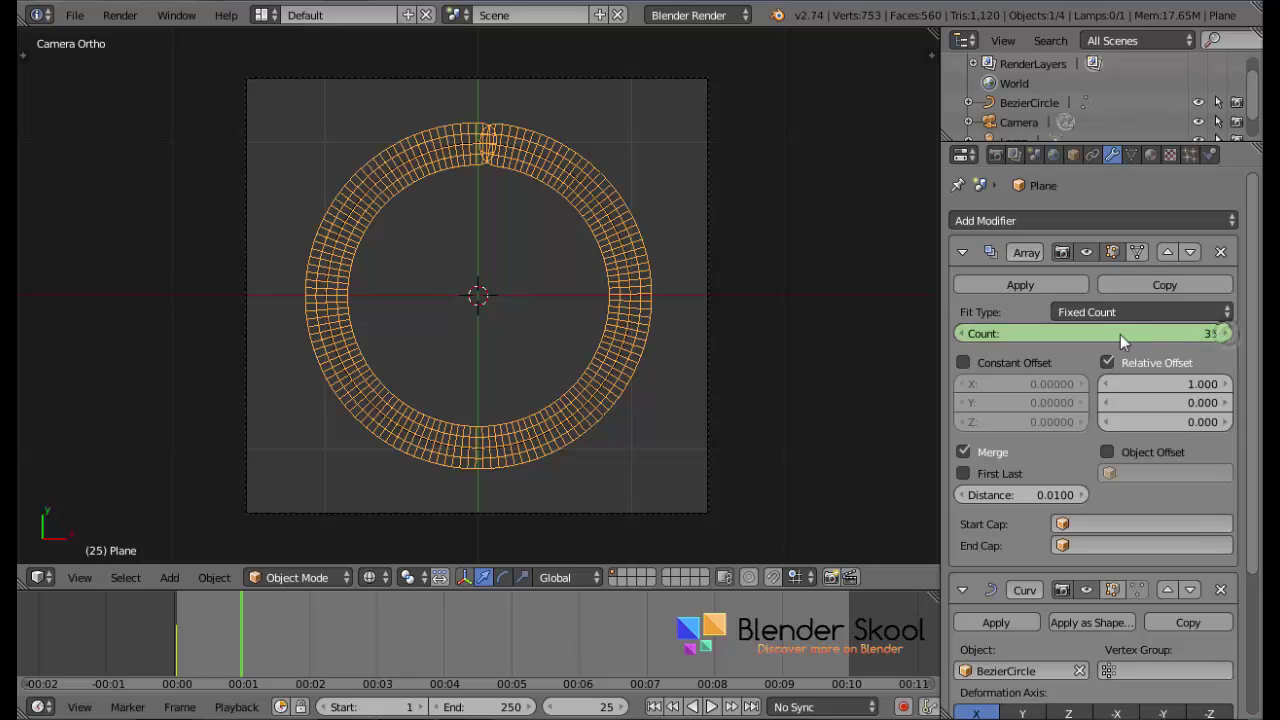
{"action": "left_click", "coordinate": [1222, 334]}
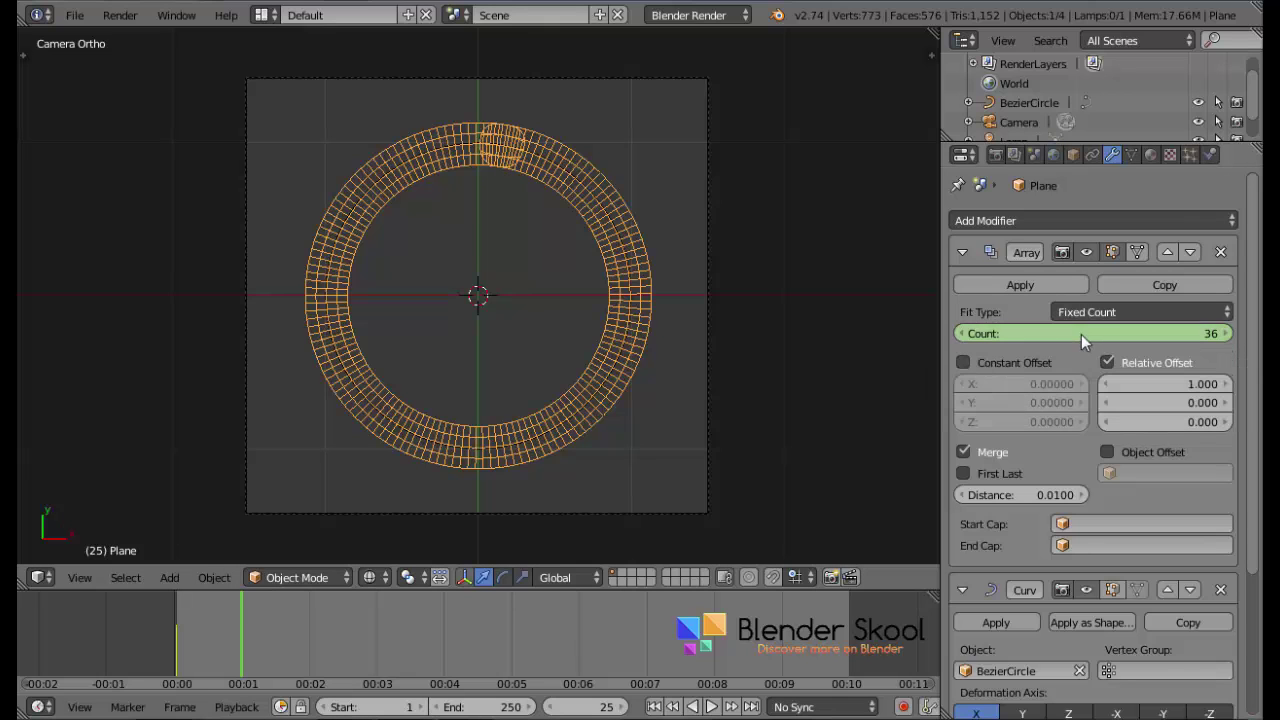
{"action": "key", "text": "i"}
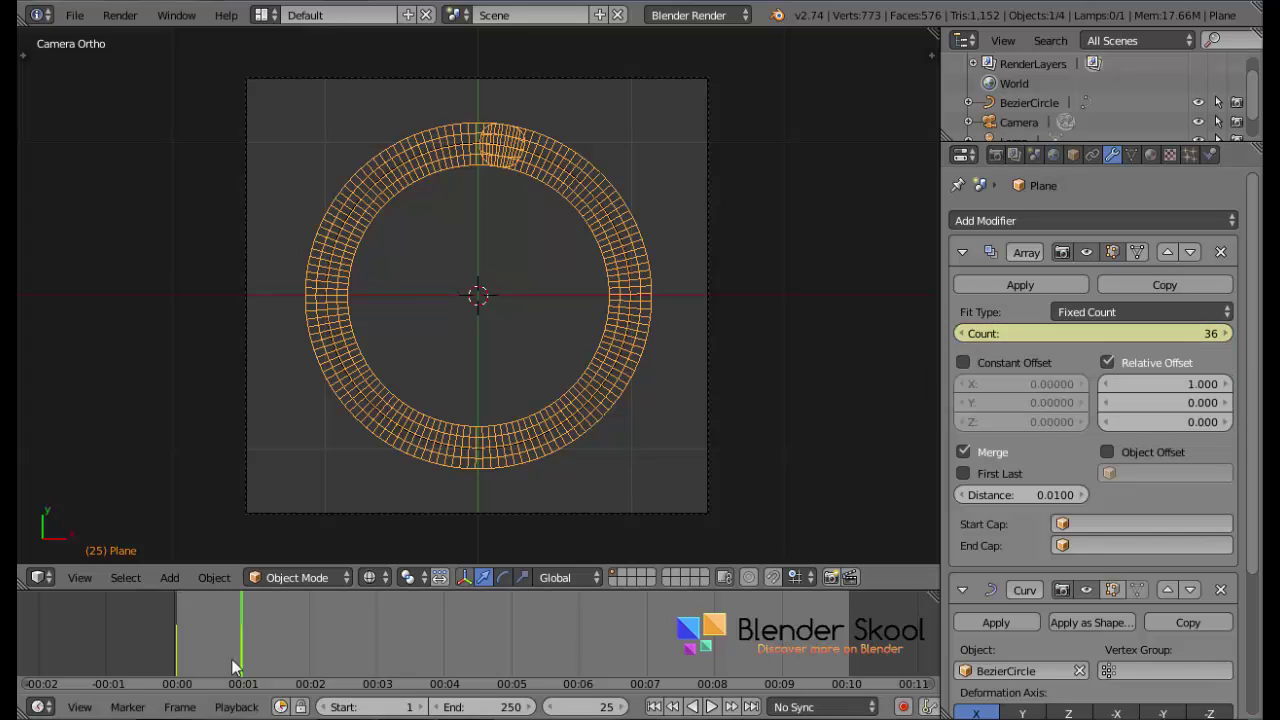
Play the animation from frame 1 twice to watch the ring grow.
{"action": "key", "text": "shift+Left"}
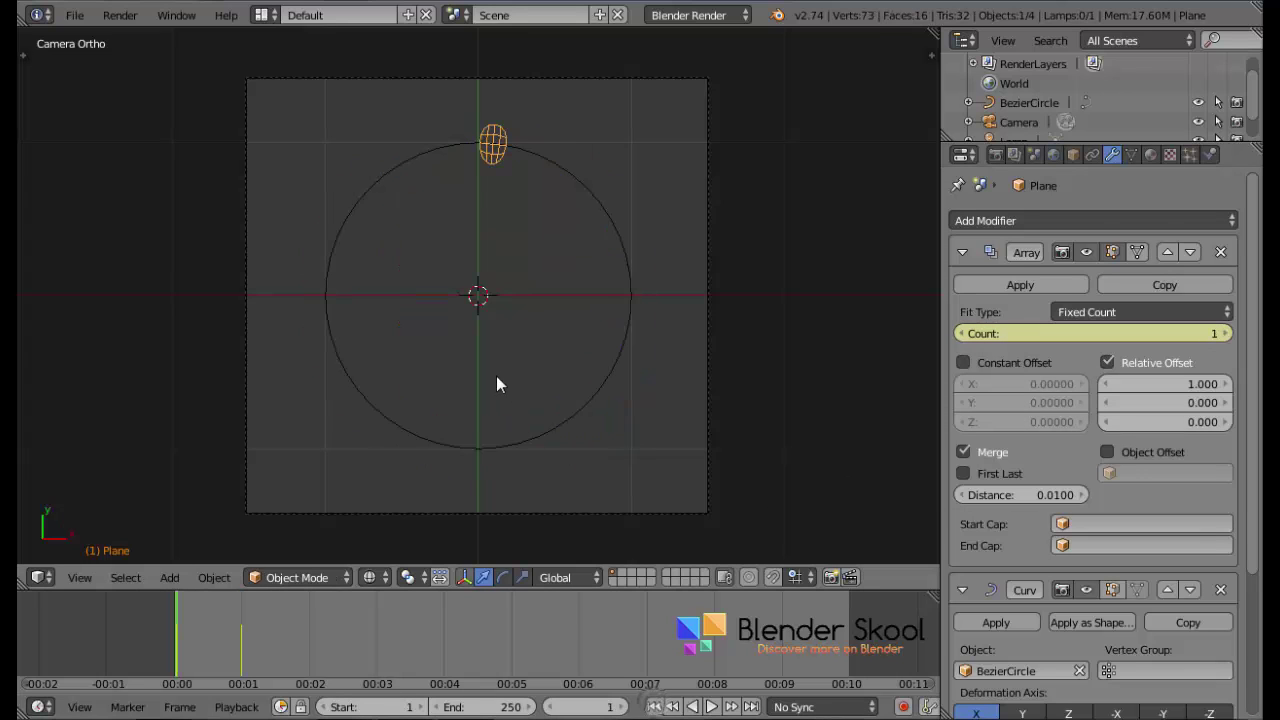
{"action": "key", "text": "alt+a"}
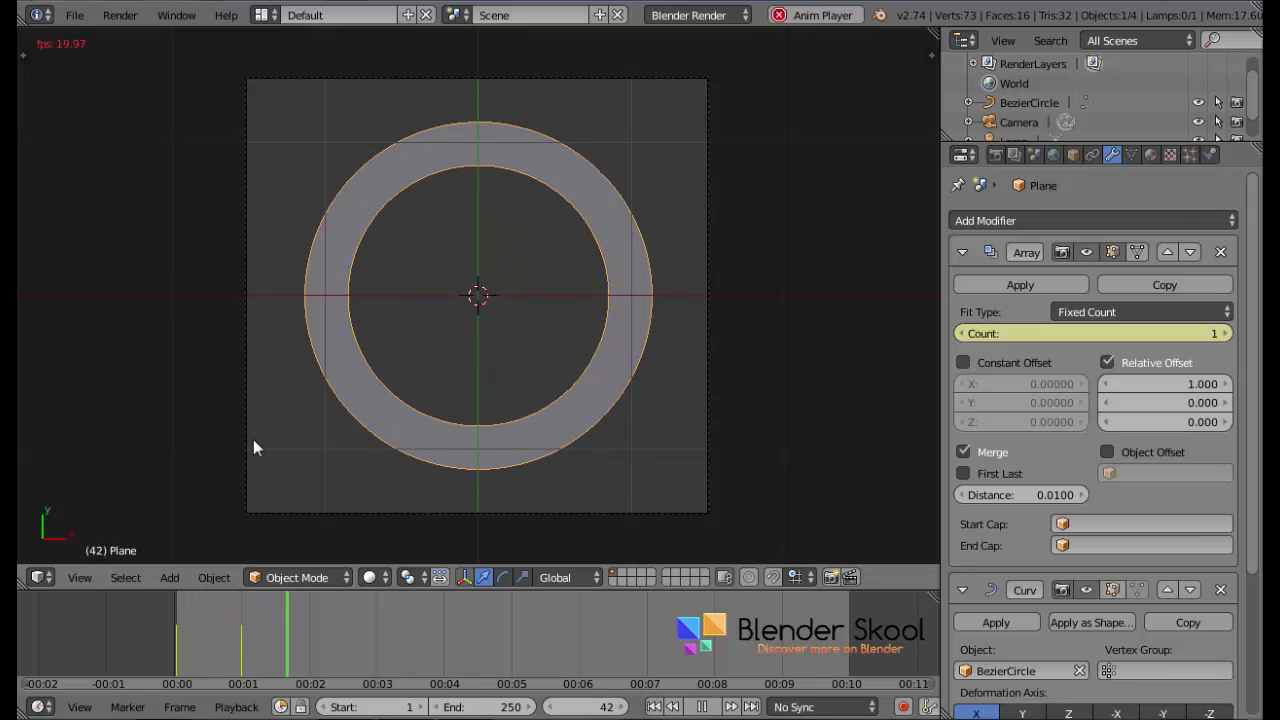
{"action": "key", "text": "Escape"}
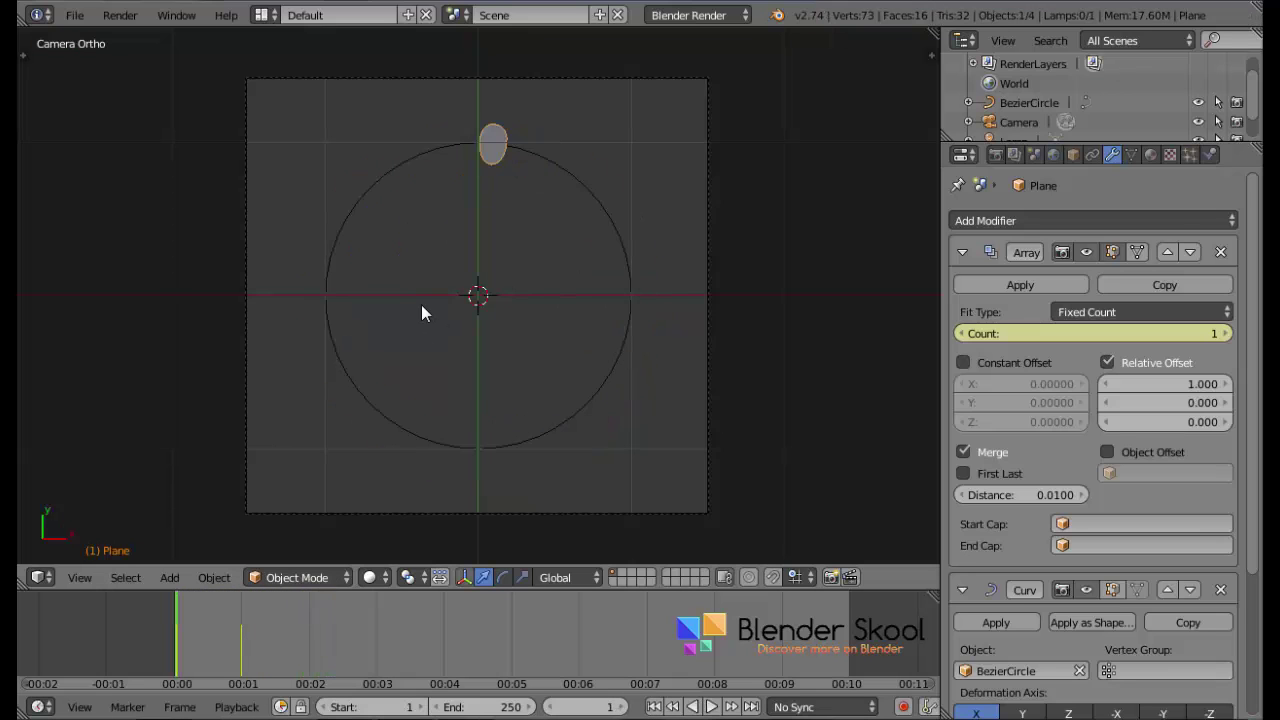
{"action": "key", "text": "alt+a"}
{"action": "key", "text": "Escape"}
Scrub to frame 25 and test lowering the Count, then restoring it to 36 to close the ring.
{"action": "left_click_drag", "start_coordinate": [175, 615], "coordinate": [241, 626]}
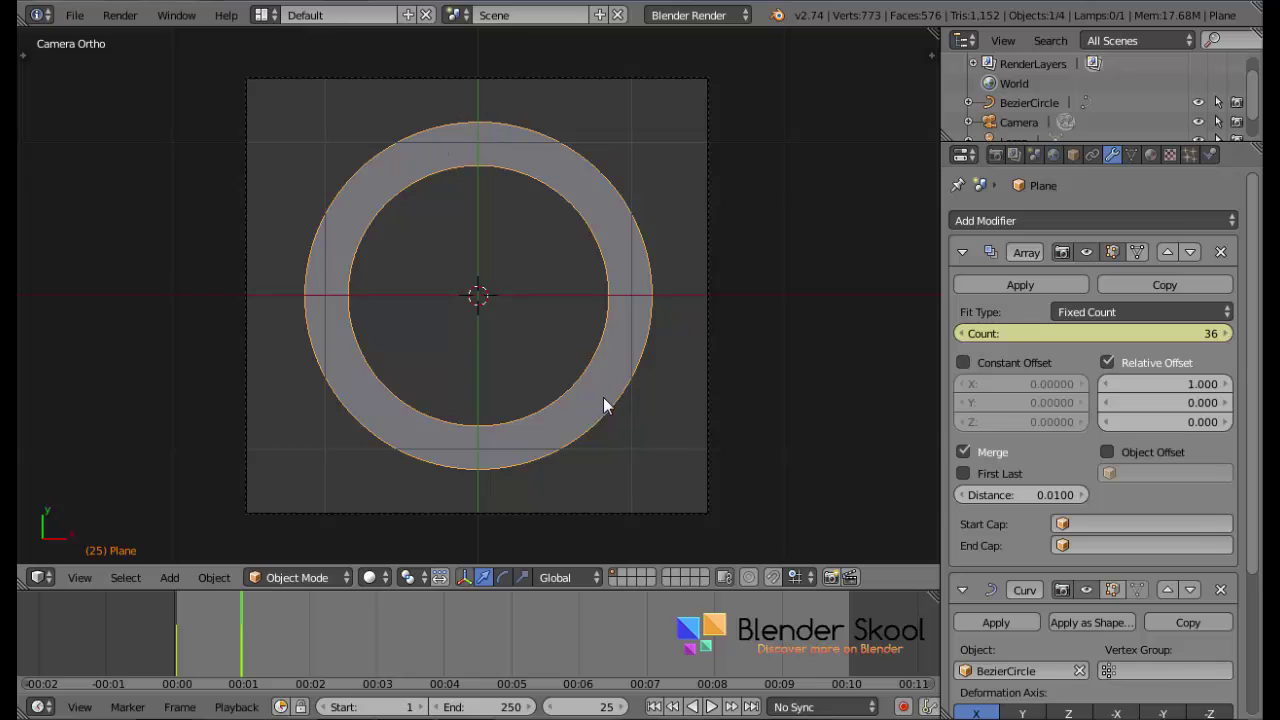
{"action": "left_click_drag", "start_coordinate": [1113, 334], "coordinate": [1067, 334]}
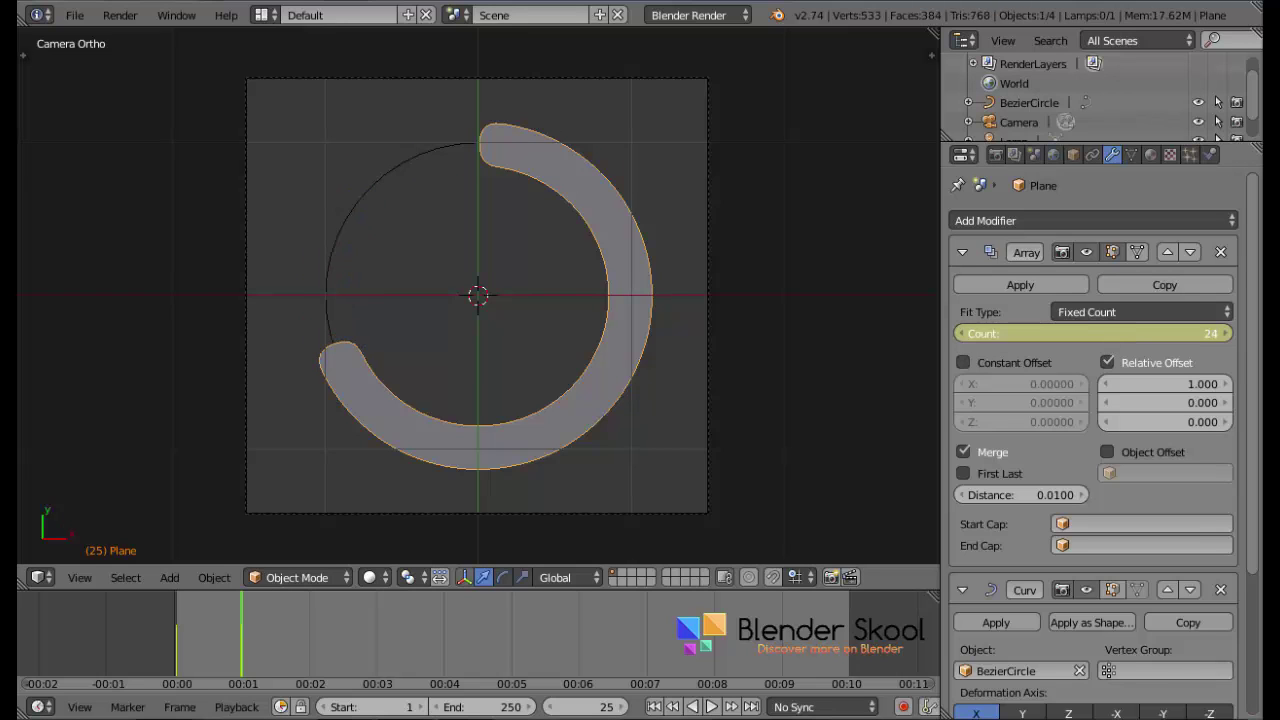
{"action": "left_click_drag", "start_coordinate": [1067, 334], "coordinate": [1108, 334]}
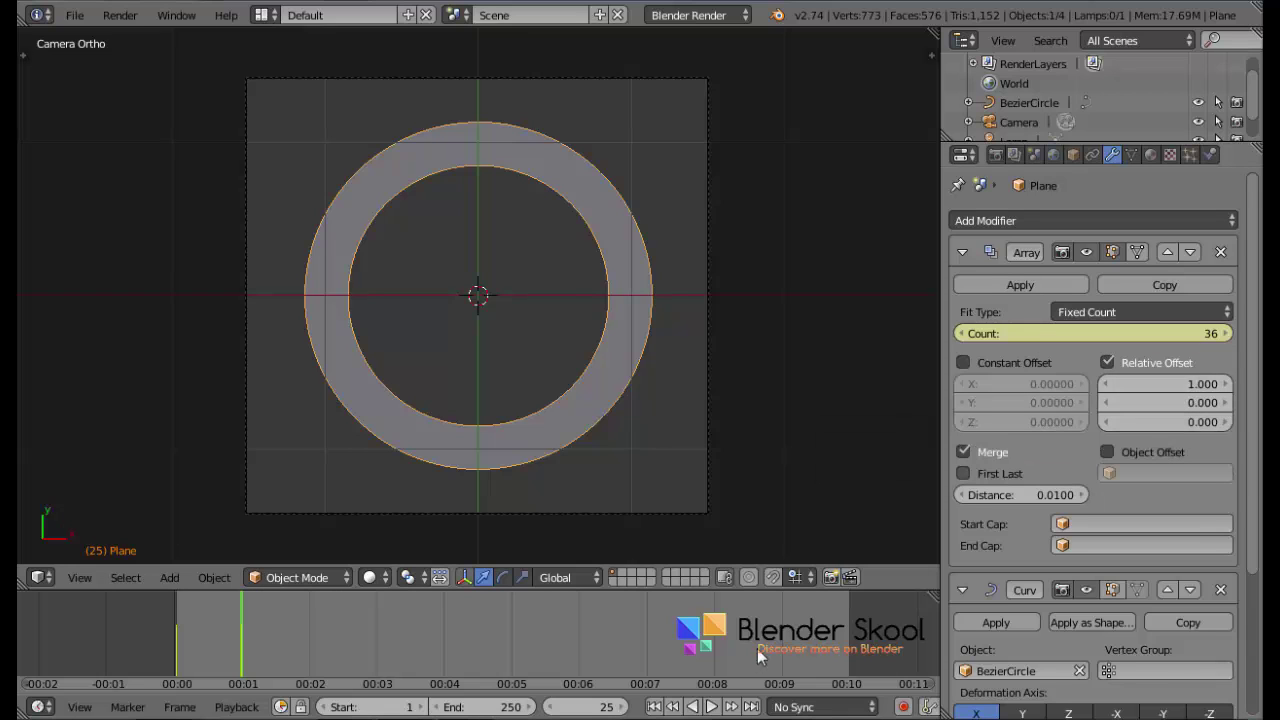
Keyframe Relative Offset at frame 24, then set Relative Offset X to -1 at frame 25.
{"action": "left_click", "coordinate": [551, 708]}
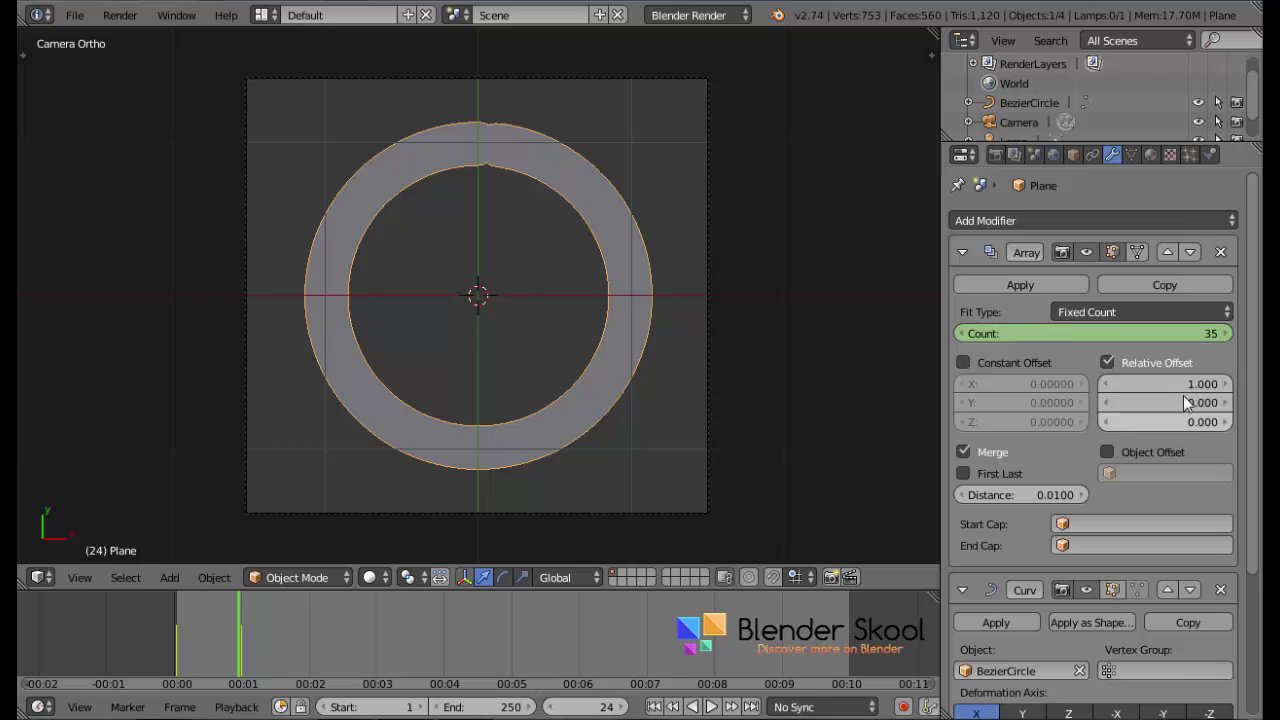
{"action": "key", "text": "i"}
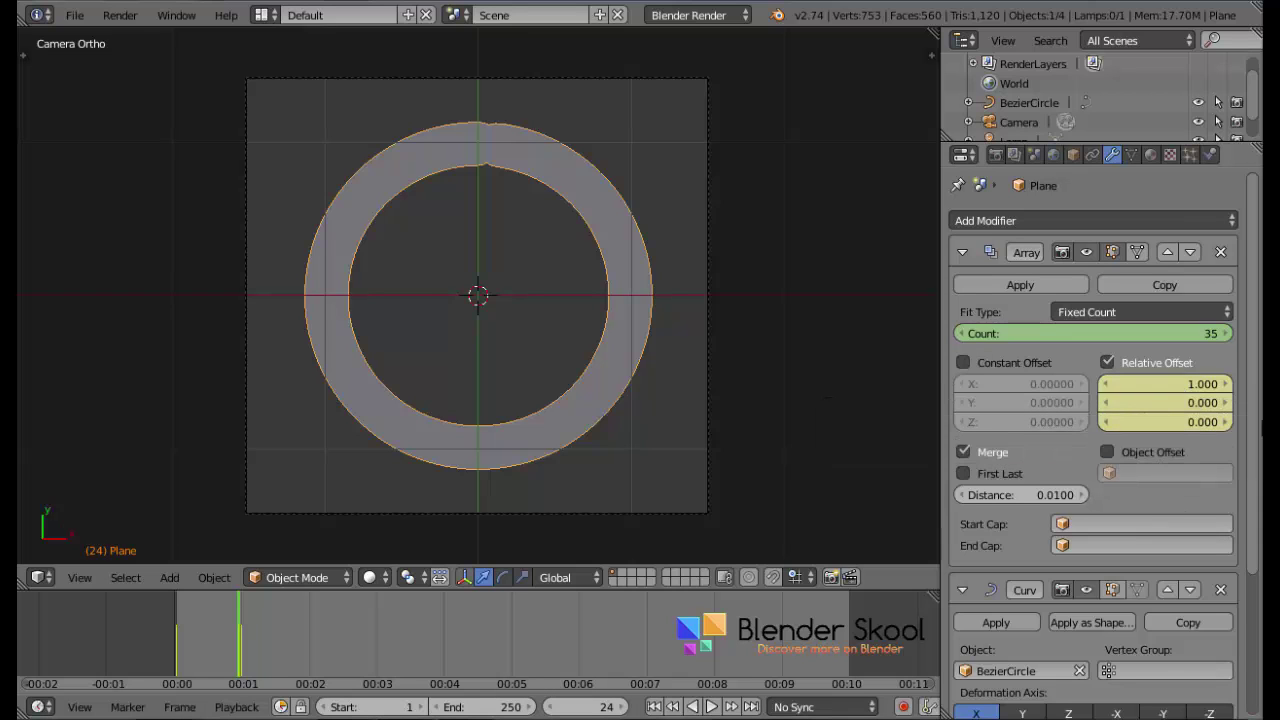
{"action": "left_click", "coordinate": [623, 707]}
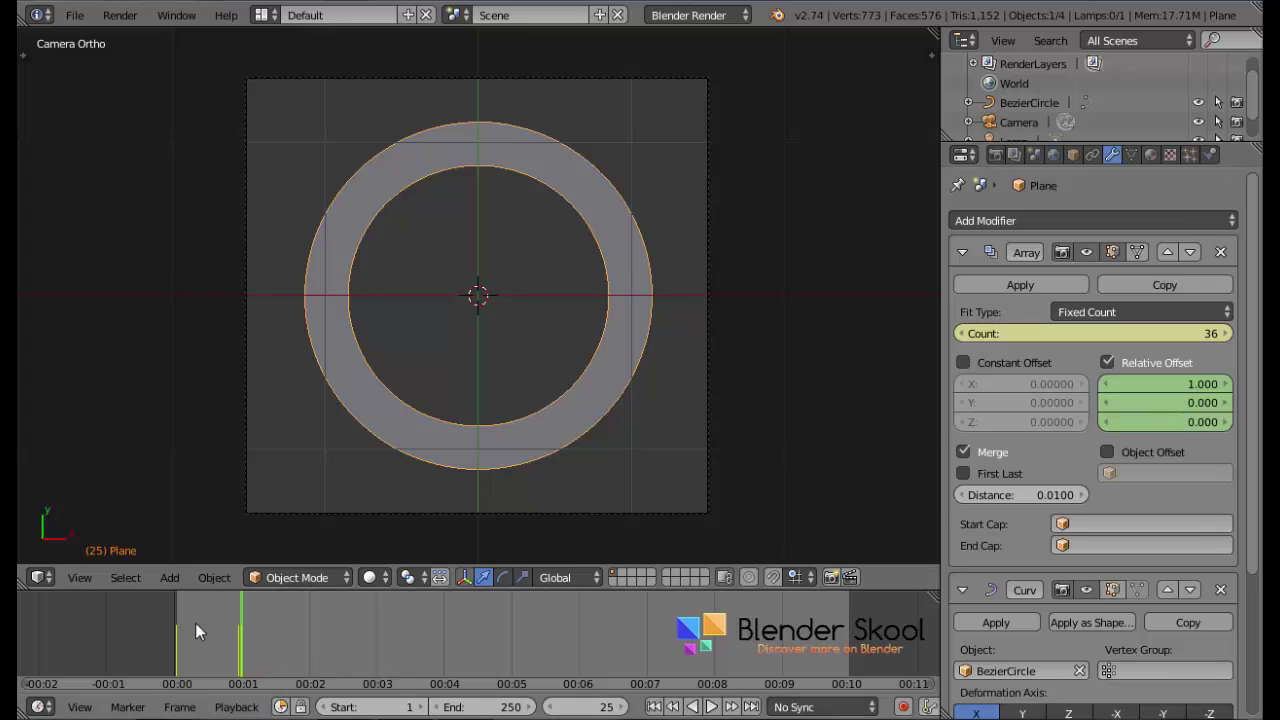
{"action": "left_click", "coordinate": [1152, 386]}
{"action": "type", "text": "-1"}
{"action": "key", "text": "Return"}
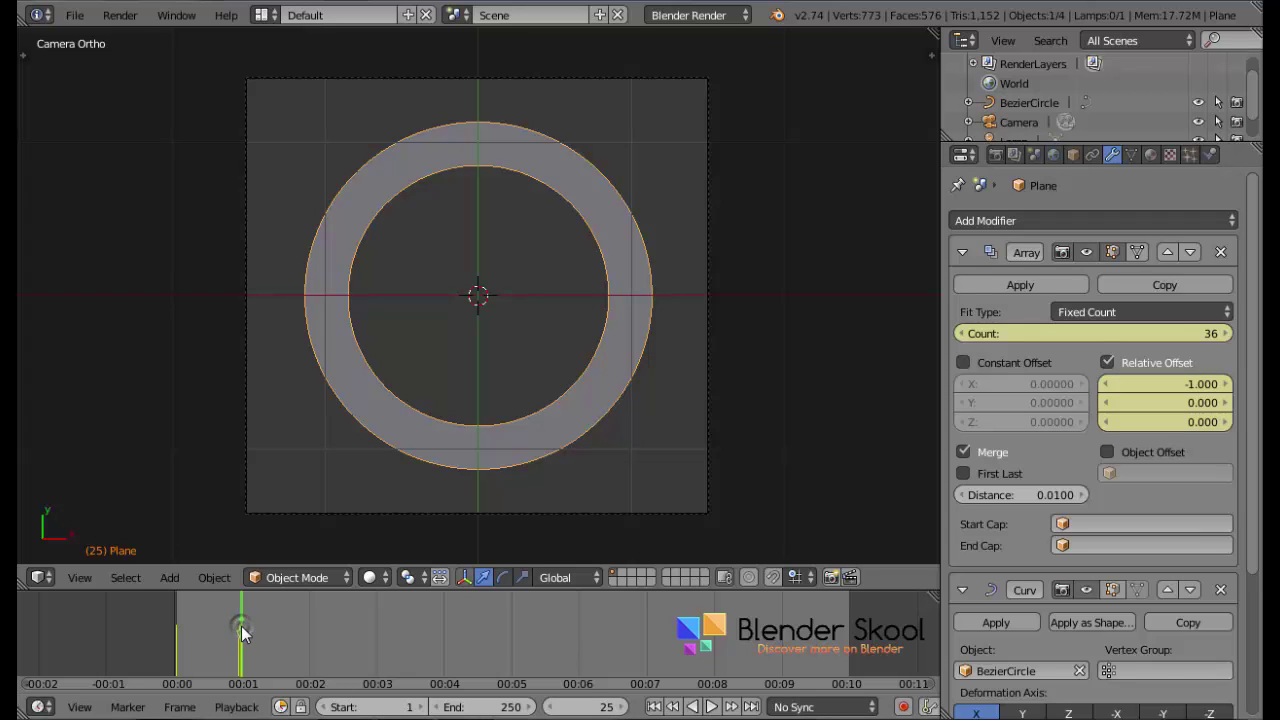
{"action": "mouse_move", "coordinate": [1087, 333]}
{"action": "left_mouse_down"}
{"action": "mouse_move", "coordinate": [1030, 333]}
{"action": "mouse_move", "coordinate": [1090, 331]}
{"action": "left_mouse_up"}
At frame 50, set the Array count to 1 and keyframe it.
{"action": "left_click", "coordinate": [309, 639]}
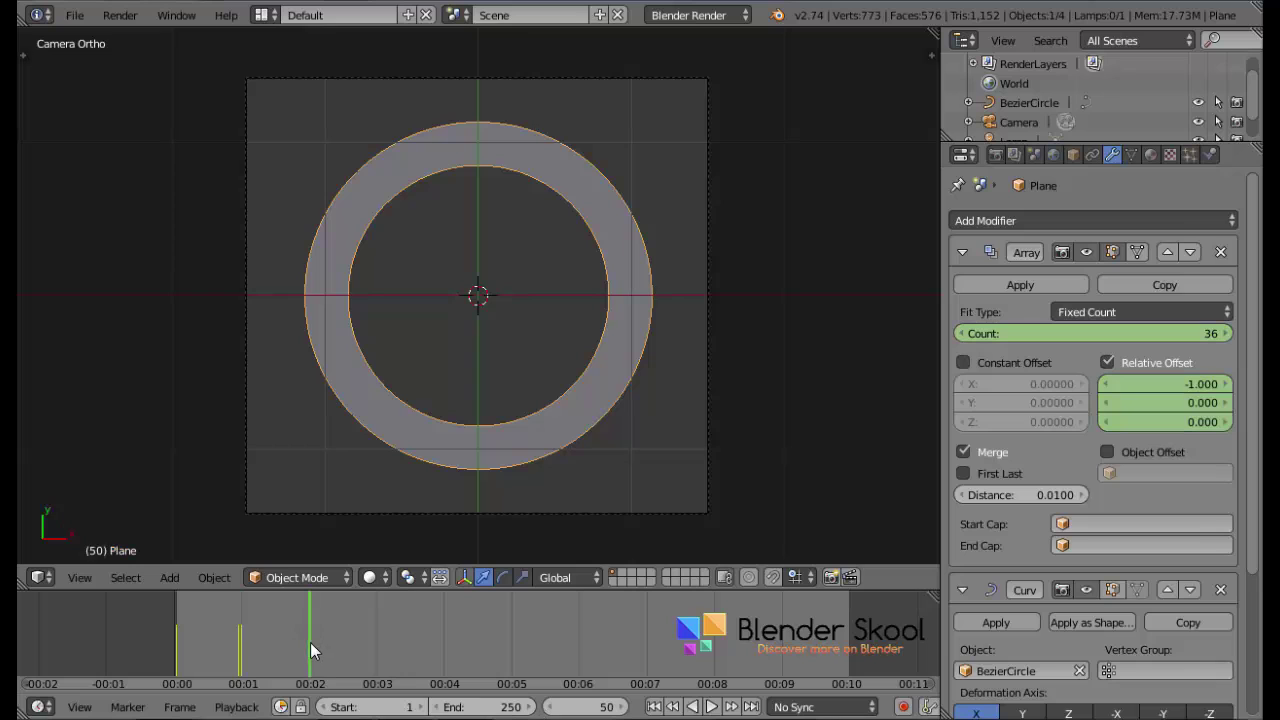
{"action": "left_click", "coordinate": [1059, 337]}
{"action": "type", "text": "1"}
{"action": "key", "text": "Return"}
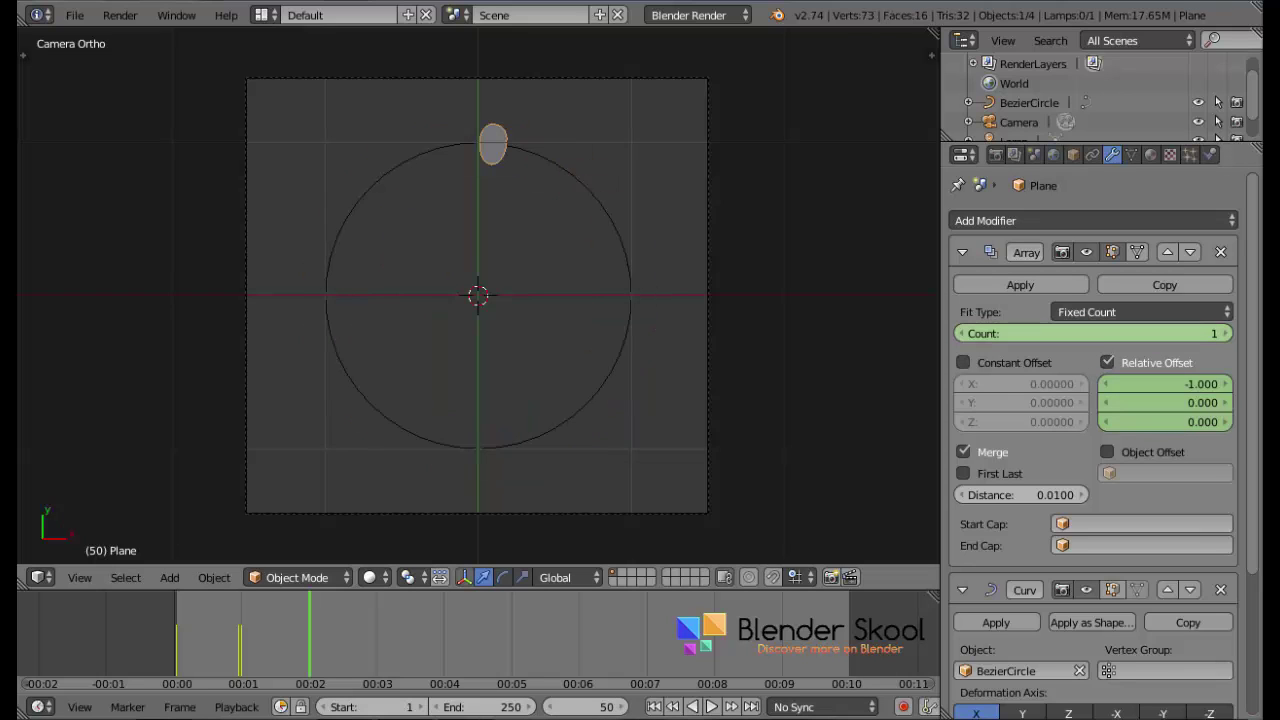
{"action": "key", "text": "i"}
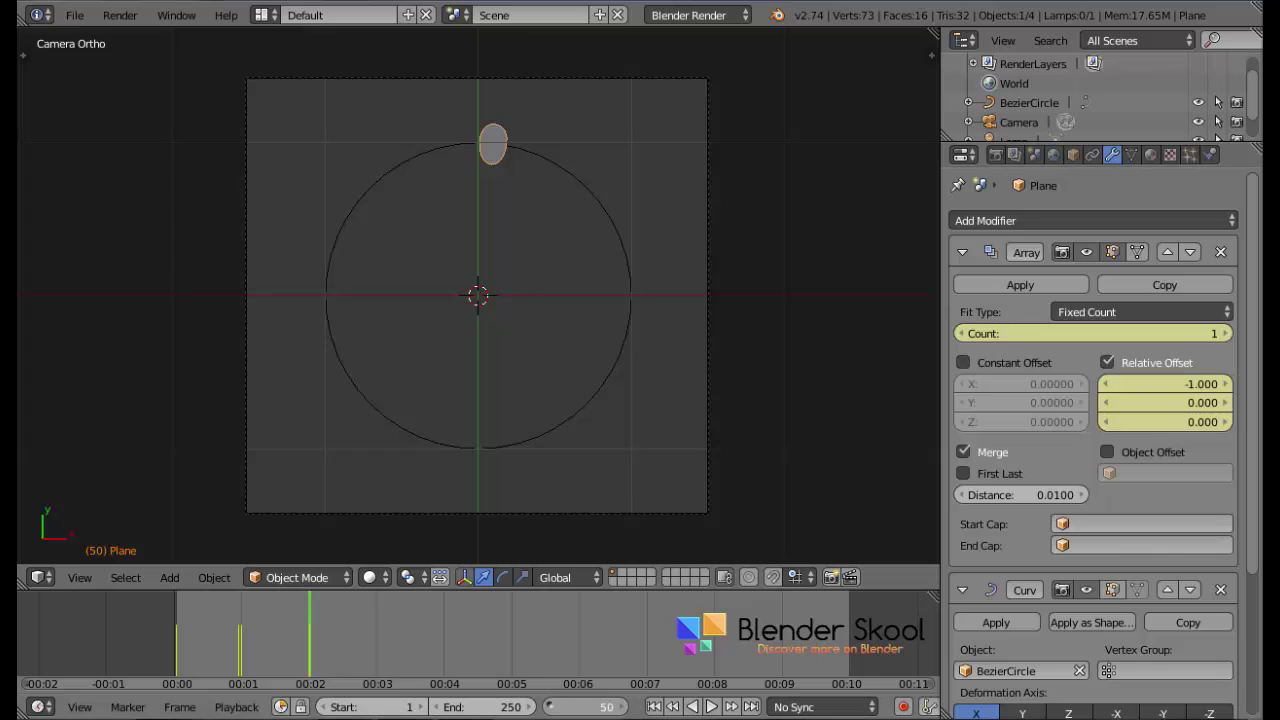
Key Relative Offset X at -1 on frame 49 and set it to 1 at frame 50.
{"action": "left_click", "coordinate": [548, 713]}
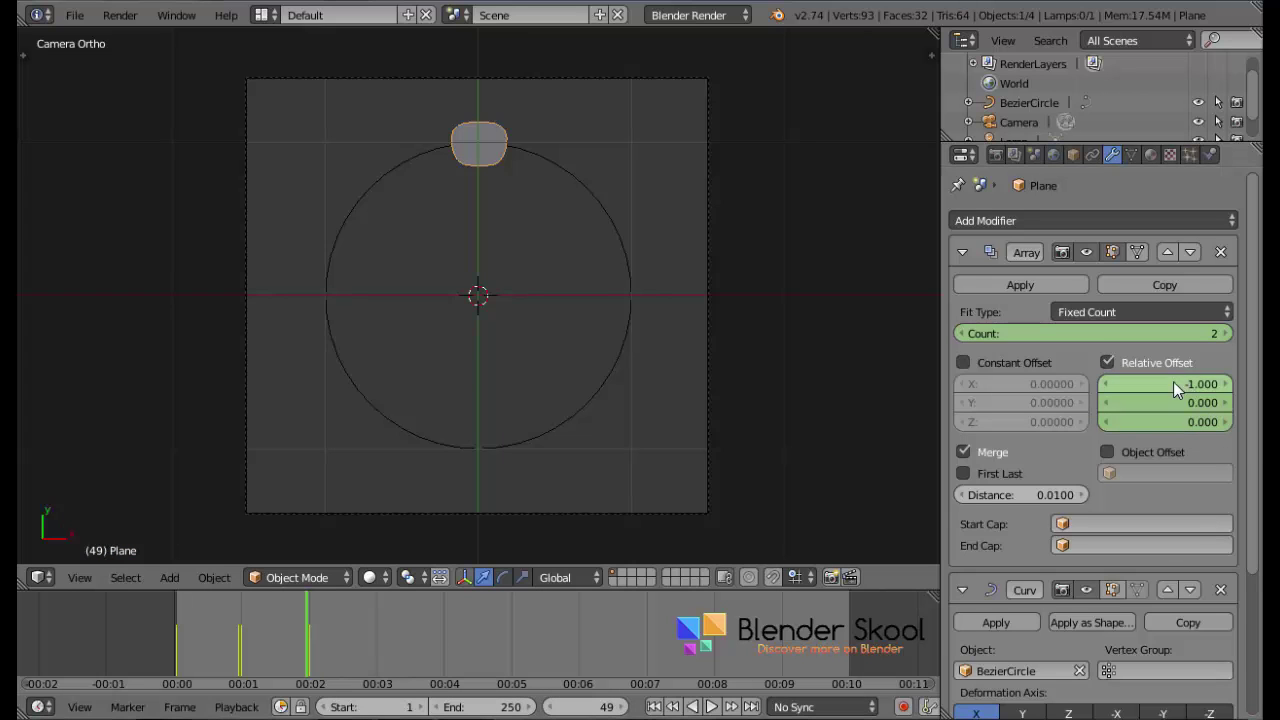
{"action": "key", "text": "minus"}
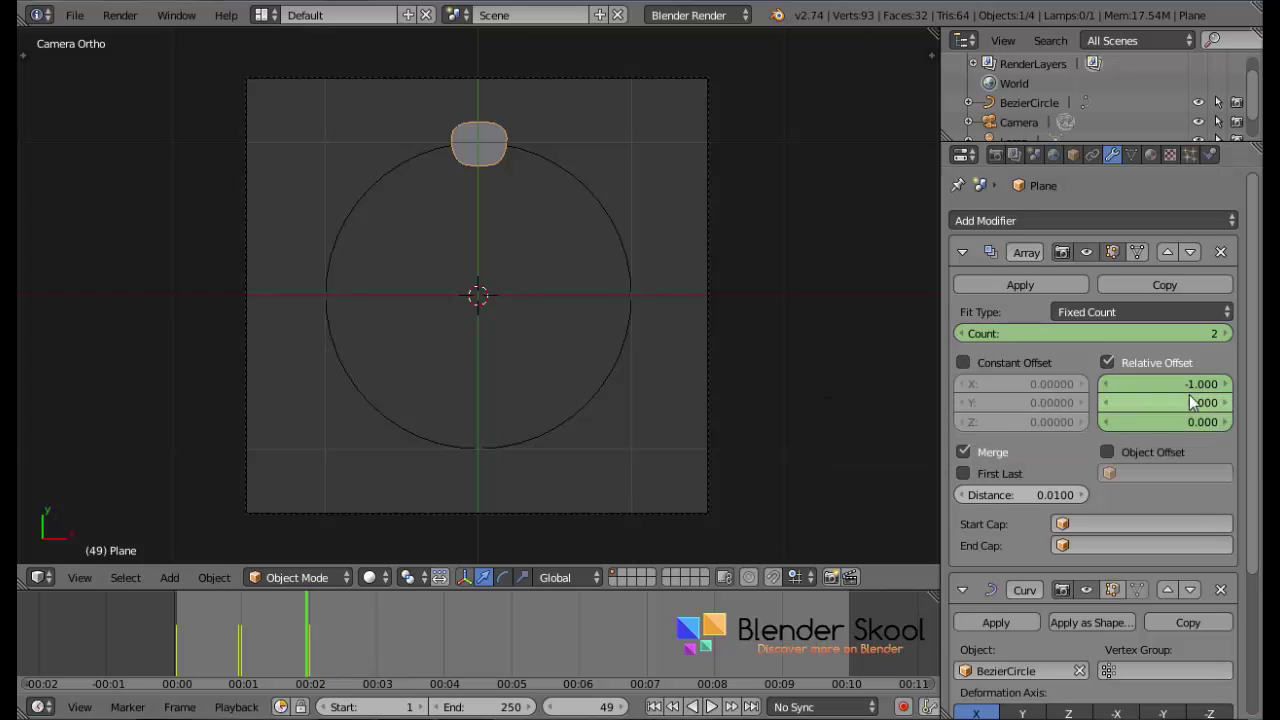
{"action": "key", "text": "i"}
{"action": "left_click", "coordinate": [624, 707]}
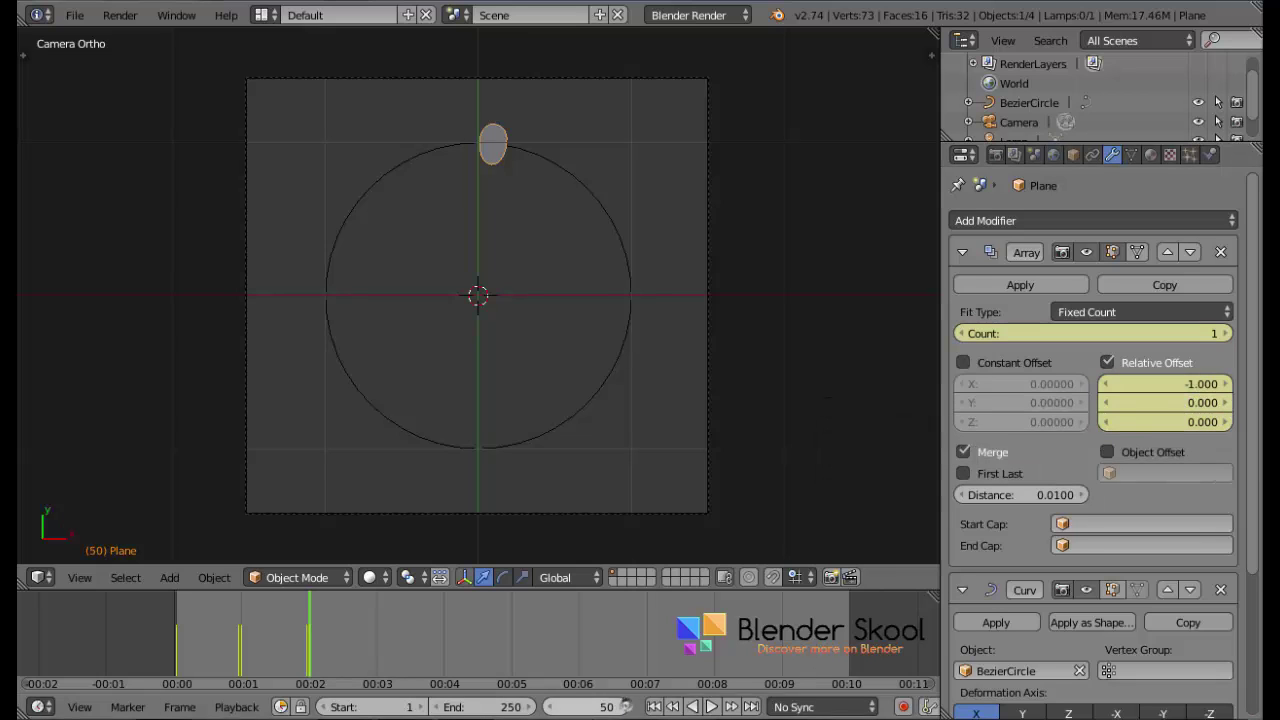
{"action": "left_click", "coordinate": [1170, 385]}
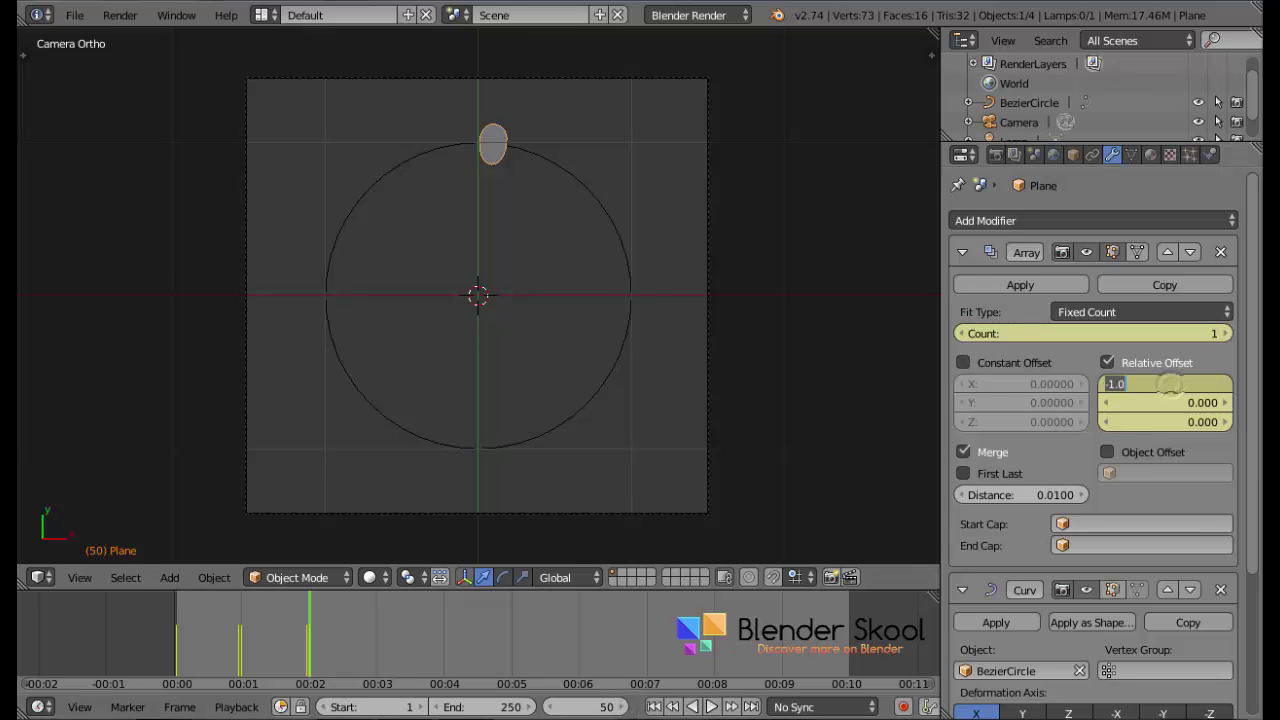
{"action": "type", "text": "1"}
{"action": "key", "text": "Return"}
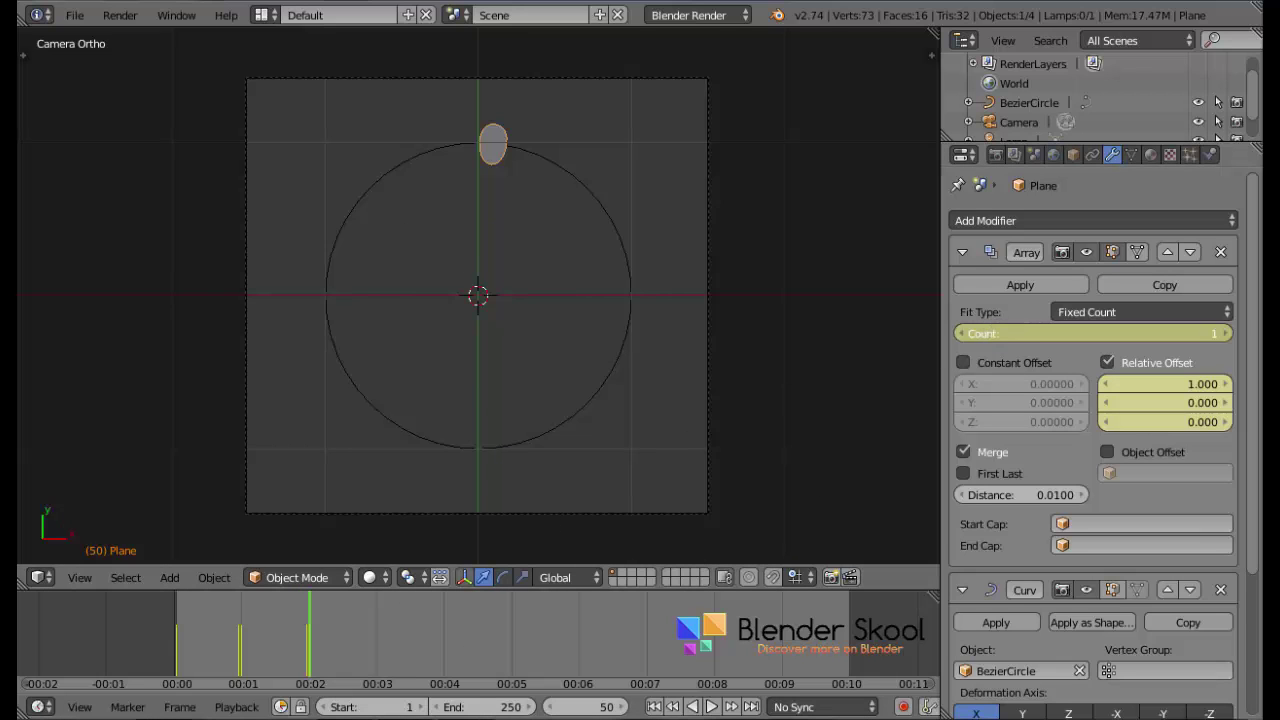
At frame 75, raise the Array count back up toward a full ring.
{"action": "left_click", "coordinate": [378, 627]}
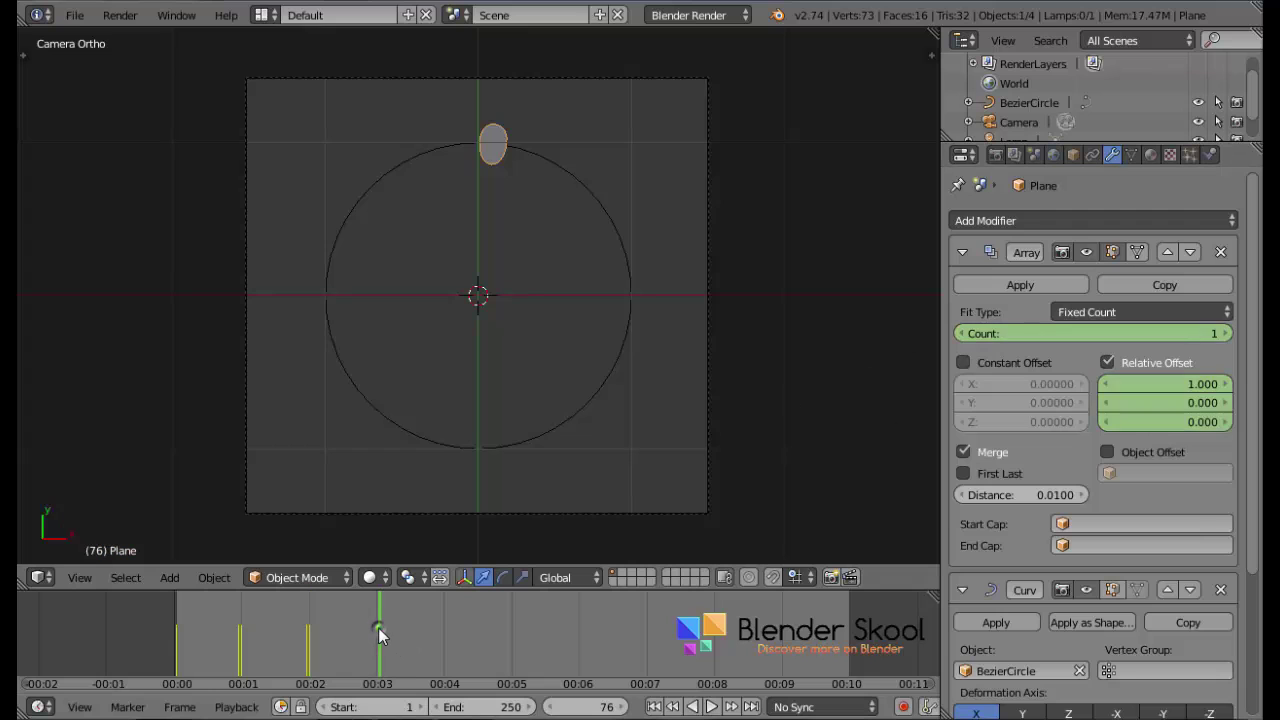
{"action": "left_click_drag", "start_coordinate": [1017, 336], "coordinate": [1112, 336]}
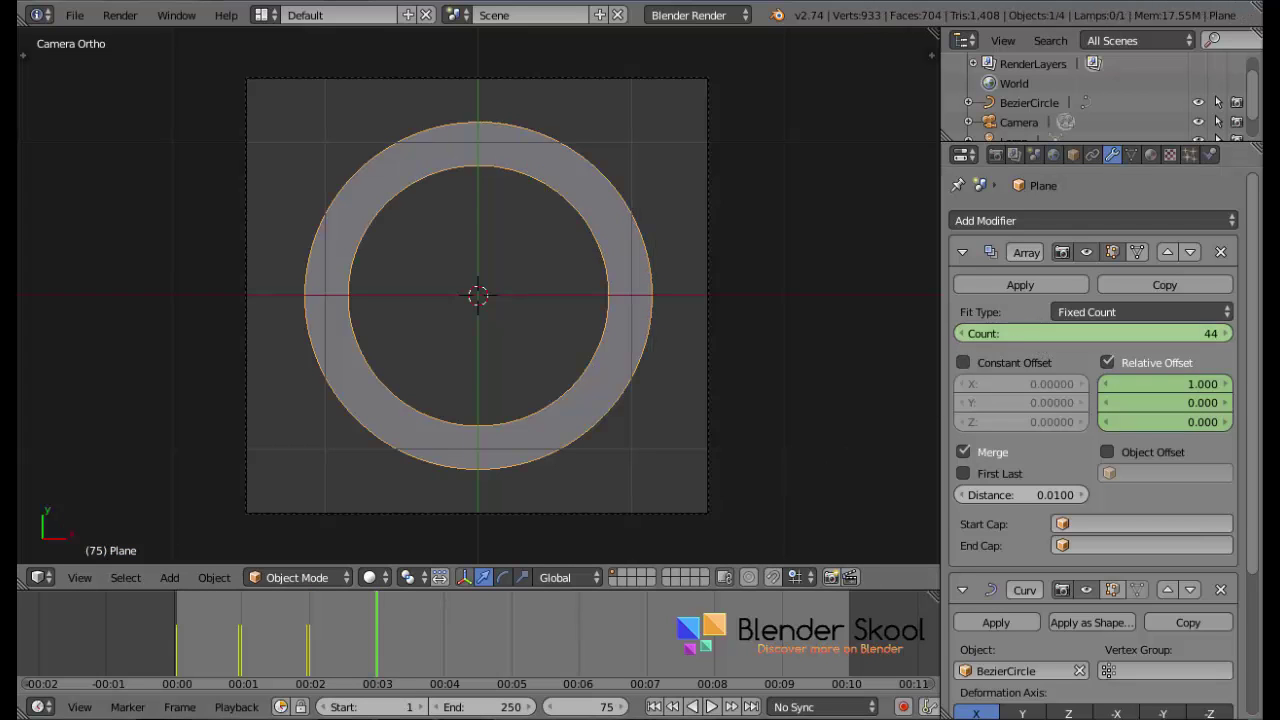
{"action": "left_click", "coordinate": [1010, 338]}
{"action": "type", "text": "23"}
{"action": "key", "text": "Return"}
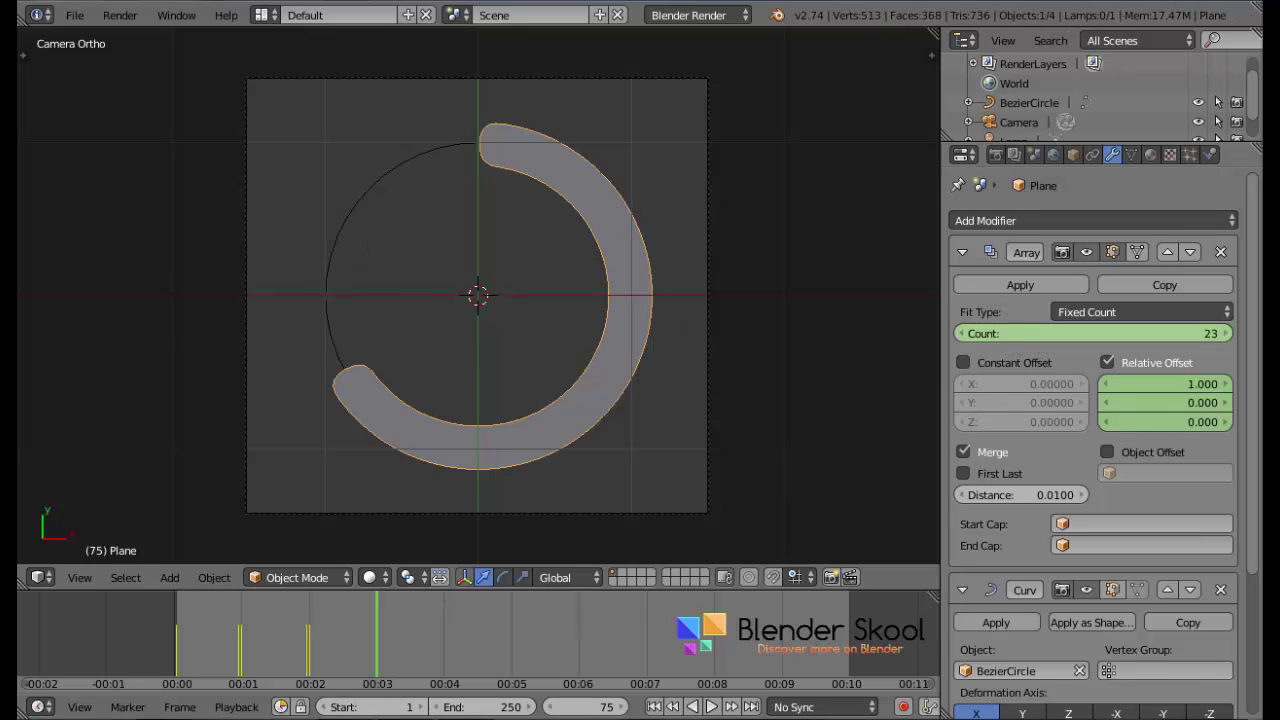
{"action": "left_click_drag", "start_coordinate": [1000, 334], "coordinate": [1060, 334]}
Fine-tune the count to exactly 36 in wireframe, then play the animation from the start.
{"action": "key", "text": "z"}
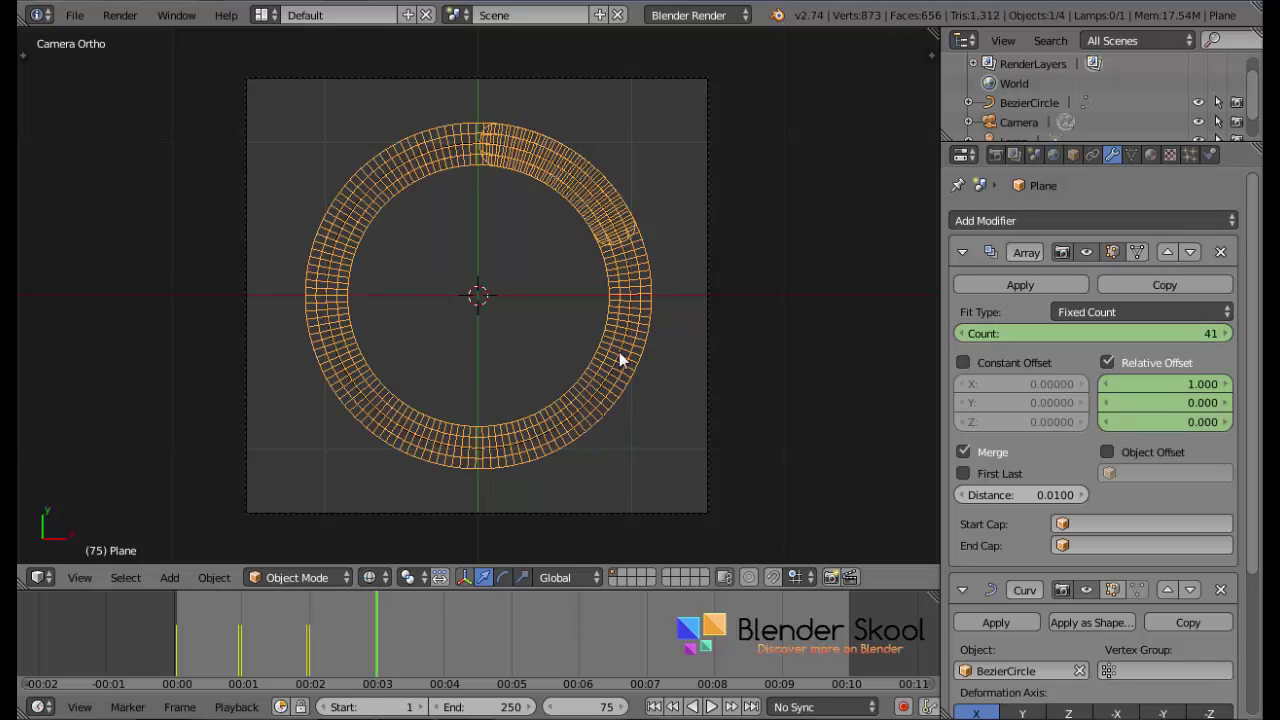
{"action": "left_click", "coordinate": [960, 334]}
{"action": "left_click", "coordinate": [960, 334]}
{"action": "left_click", "coordinate": [960, 334]}
{"action": "left_click", "coordinate": [960, 334]}
{"action": "left_click", "coordinate": [960, 334]}
{"action": "left_click", "coordinate": [960, 334]}
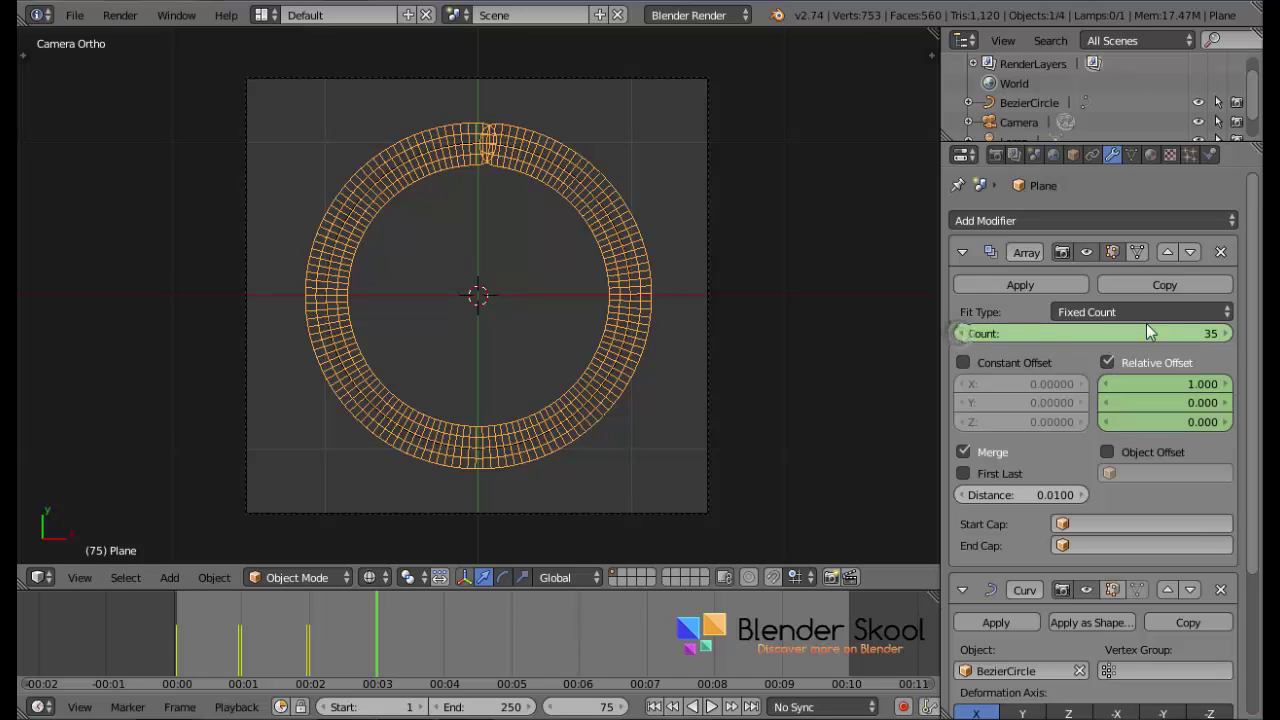
{"action": "left_click", "coordinate": [1232, 336]}
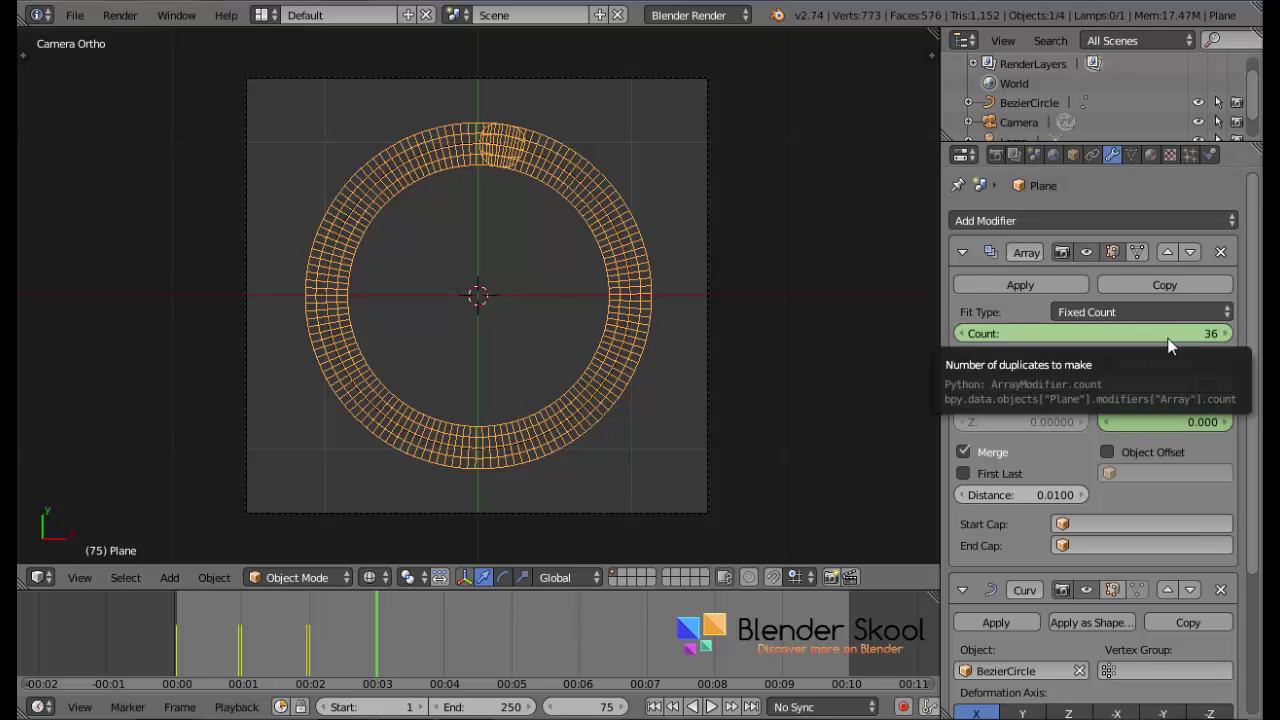
{"action": "key", "text": "z"}
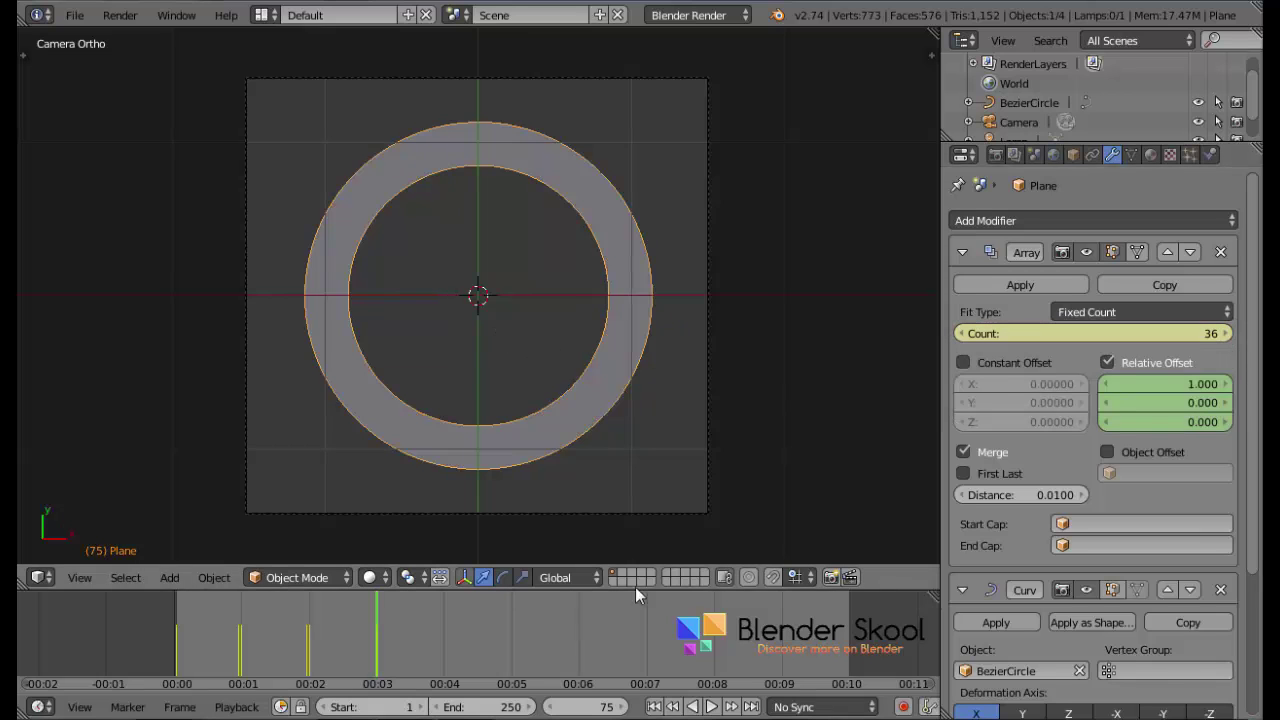
{"action": "key", "text": "shift+Left"}
{"action": "key", "text": "alt+a"}
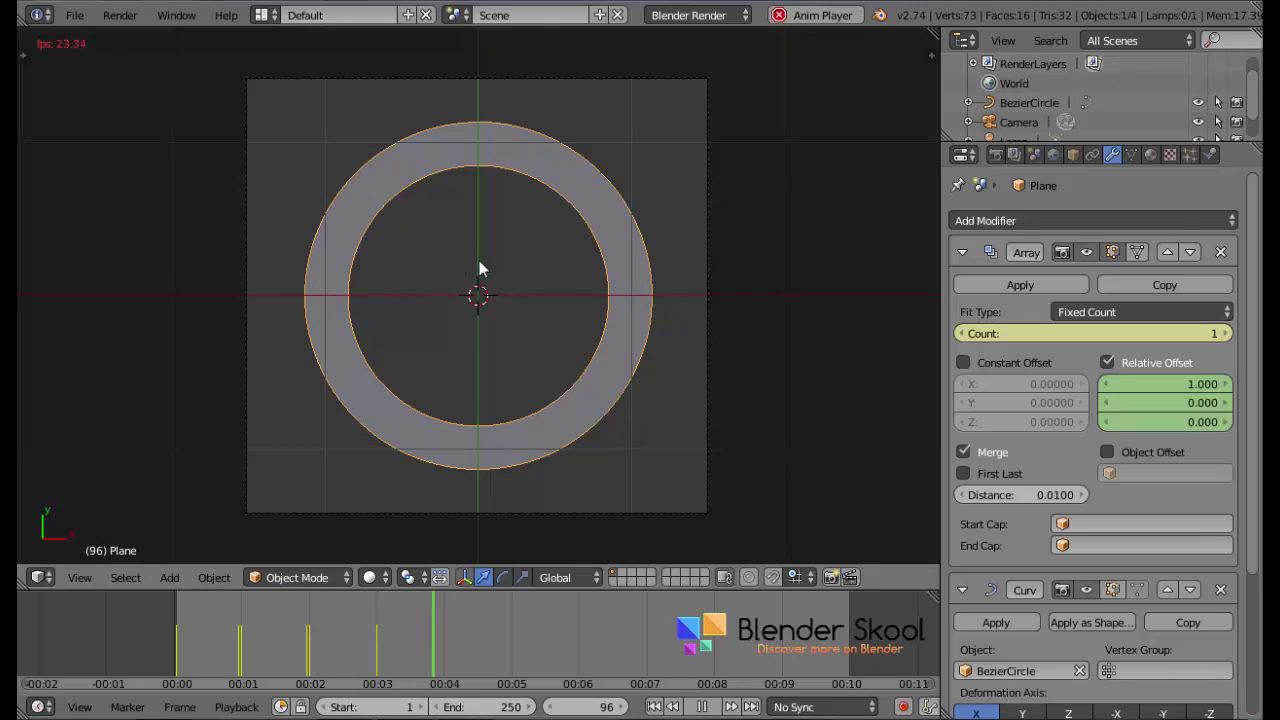
Add a text object and replace its default text with 3.
{"action": "key", "text": "Escape"}
{"action": "scroll", "coordinate": [504, 251], "scroll_direction": "down", "scroll_amount": 4}
{"action": "scroll", "coordinate": [504, 251], "scroll_direction": "up", "scroll_amount": 4}
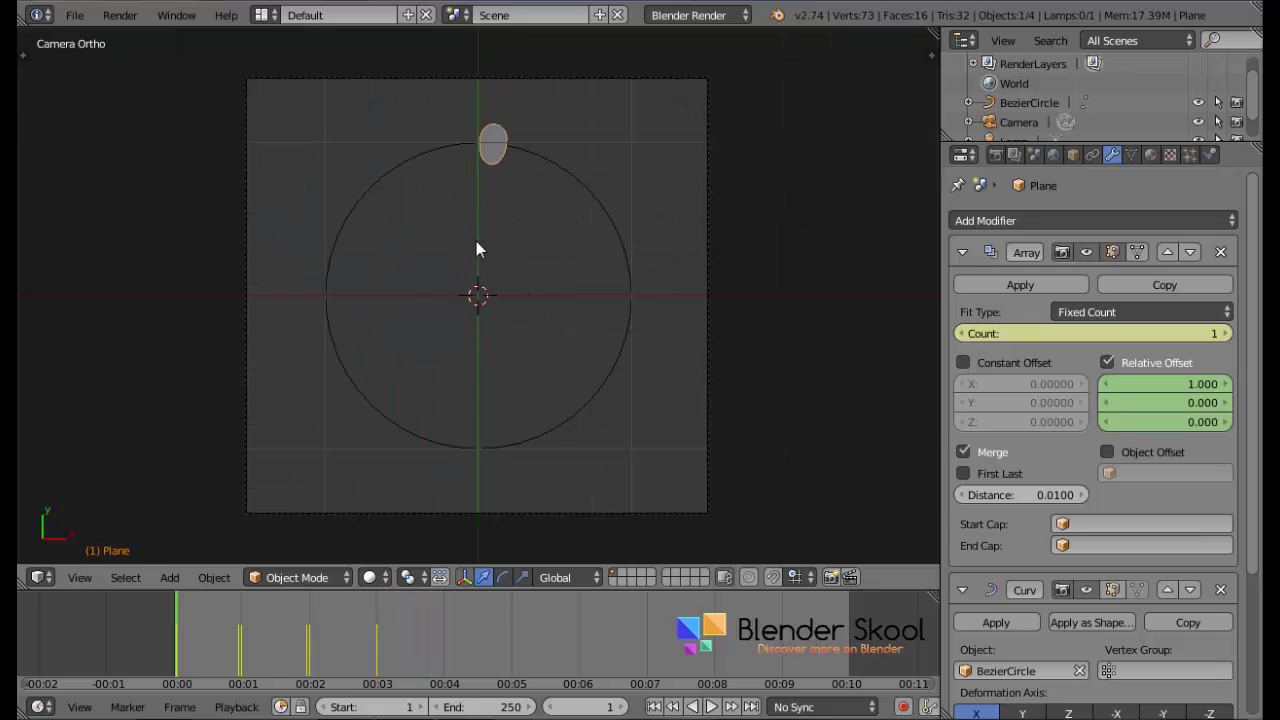
{"action": "scroll", "coordinate": [474, 245], "scroll_direction": "down", "scroll_amount": 4}
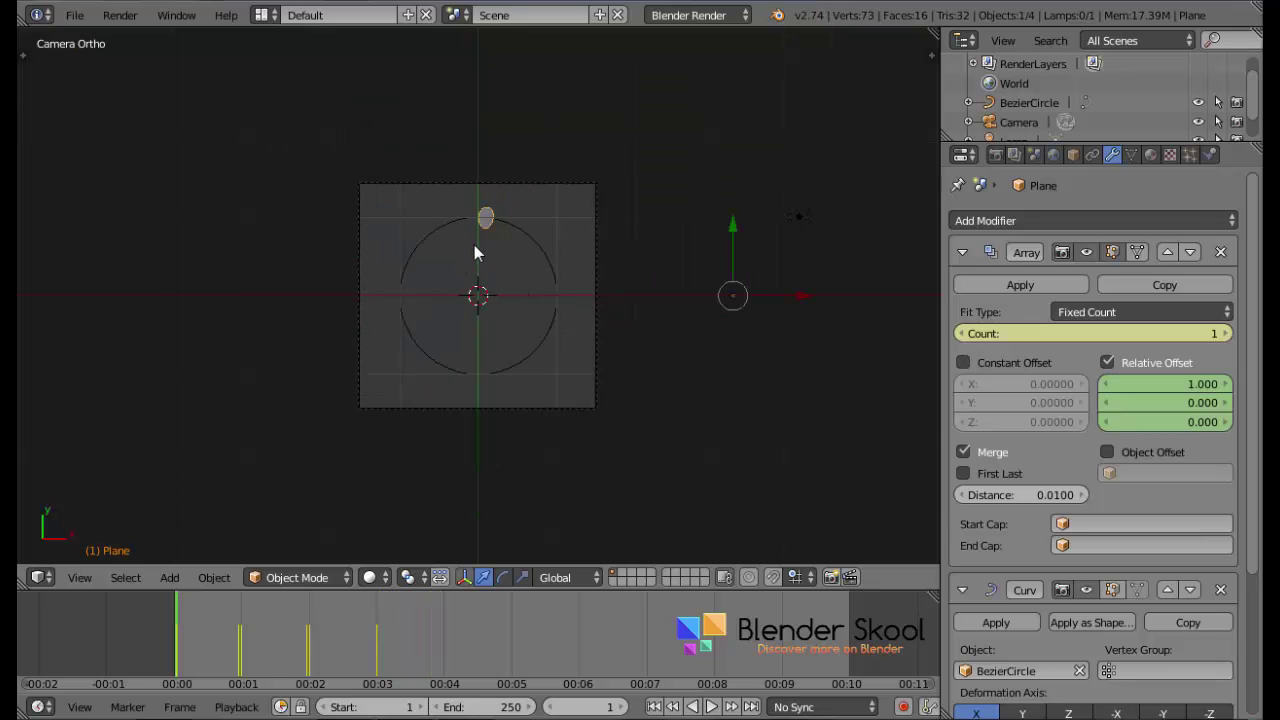
{"action": "scroll", "coordinate": [474, 245], "scroll_direction": "up", "scroll_amount": 2}
{"action": "key", "text": "shift+a"}
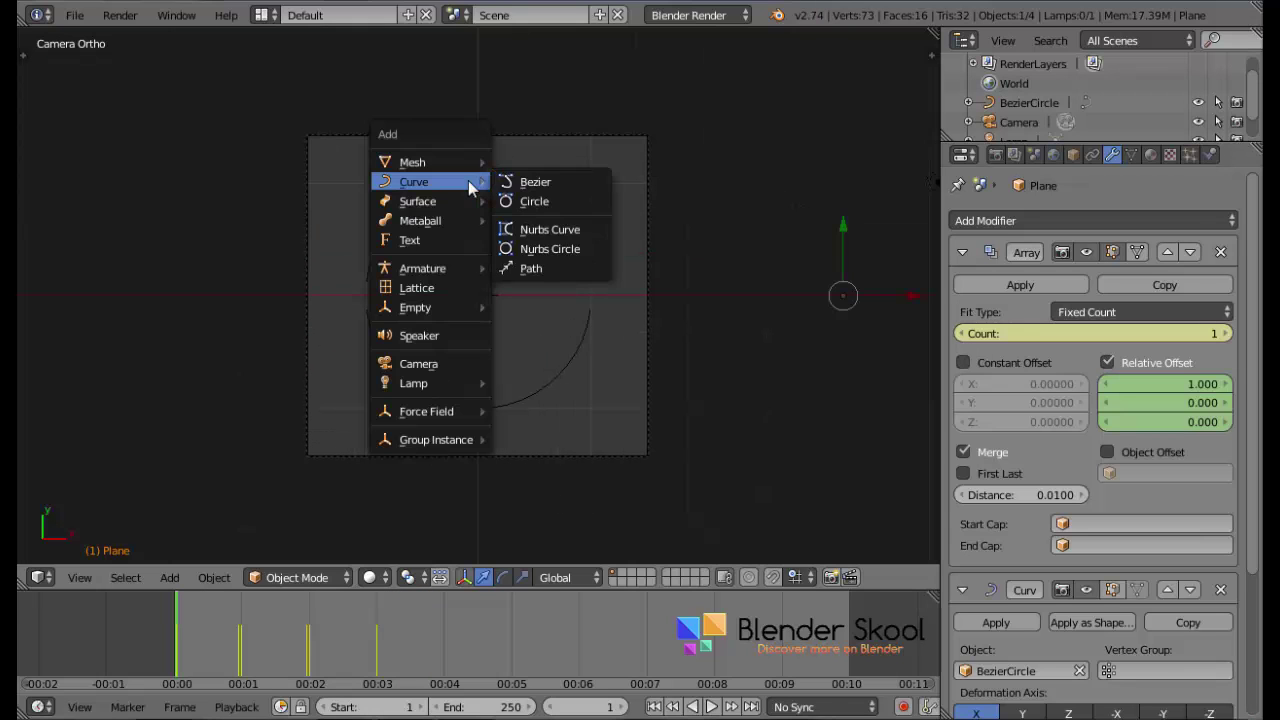
{"action": "left_click", "coordinate": [440, 240]}
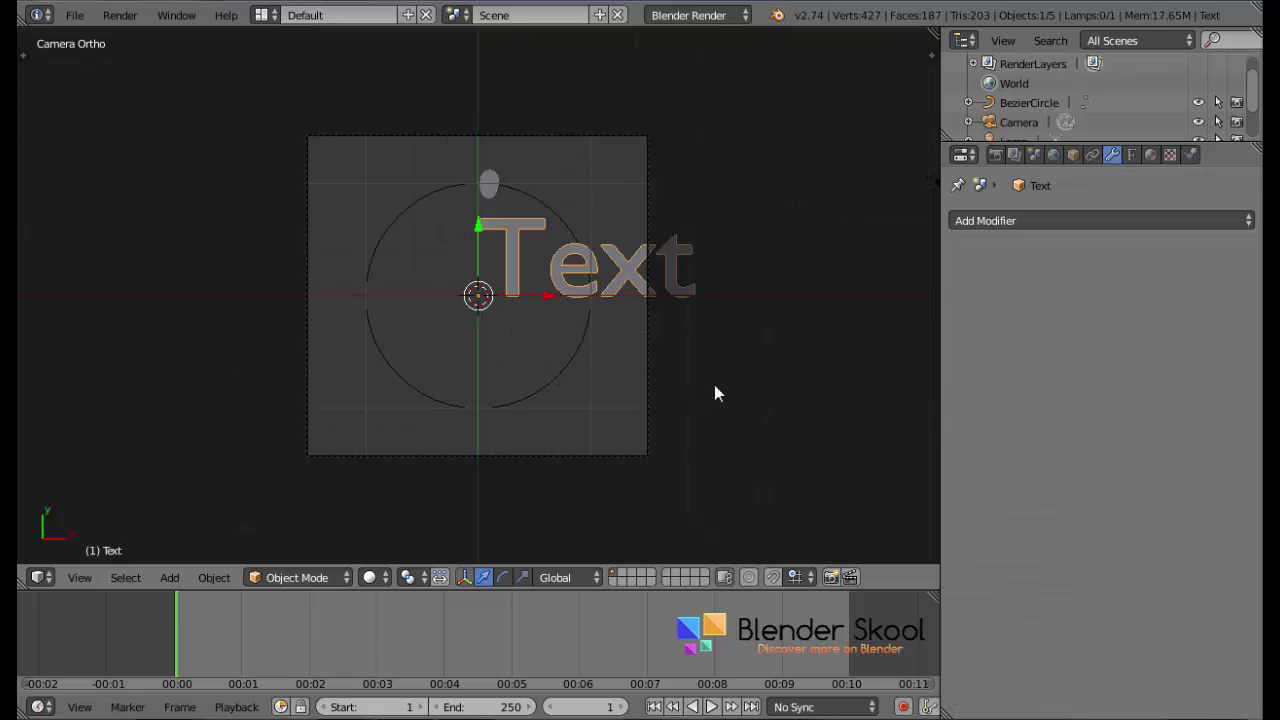
{"action": "key", "text": "Tab"}
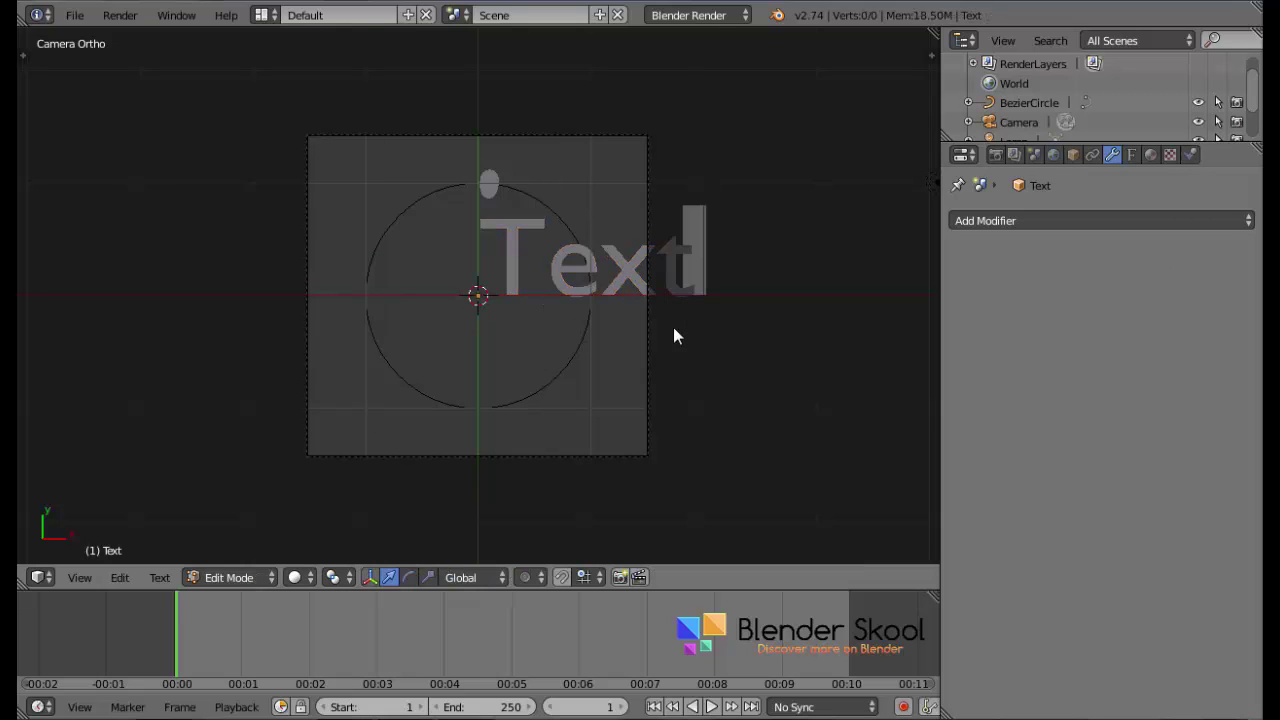
{"action": "key", "text": "BackSpace"}
{"action": "key", "text": "BackSpace"}
{"action": "key", "text": "BackSpace"}
{"action": "key", "text": "BackSpace"}
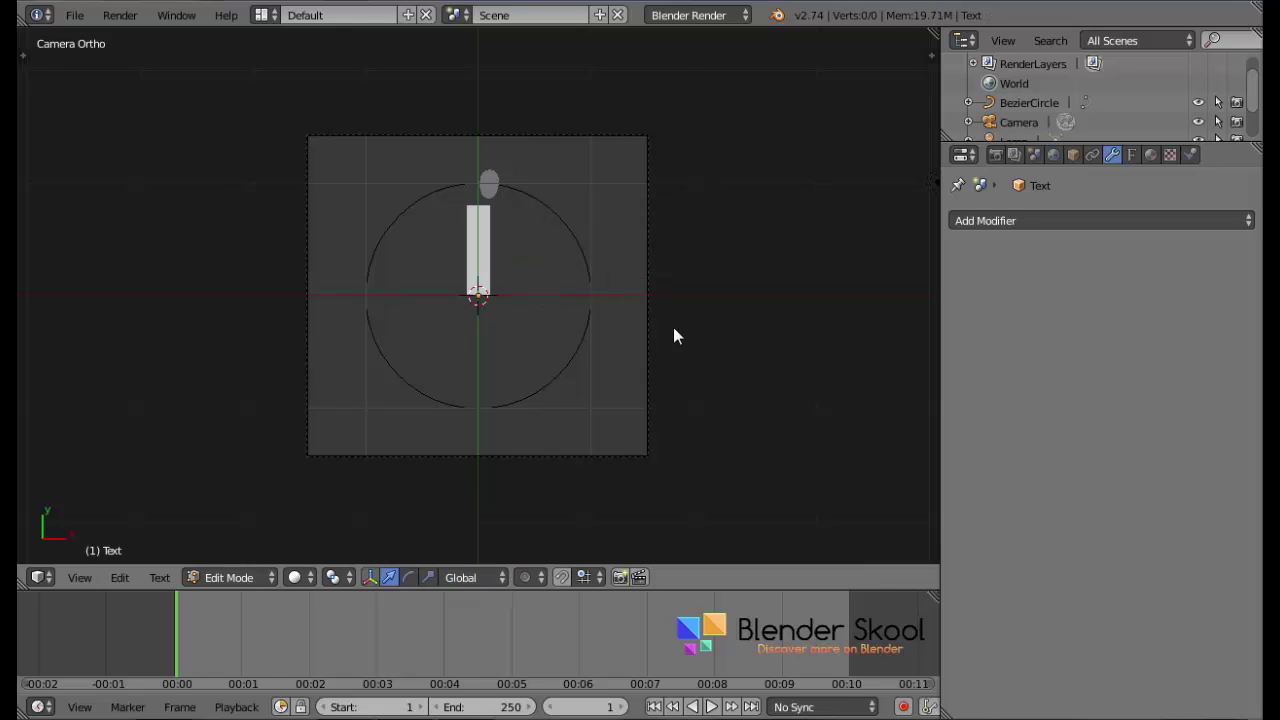
{"action": "type", "text": "3"}
{"action": "key", "text": "Tab"}
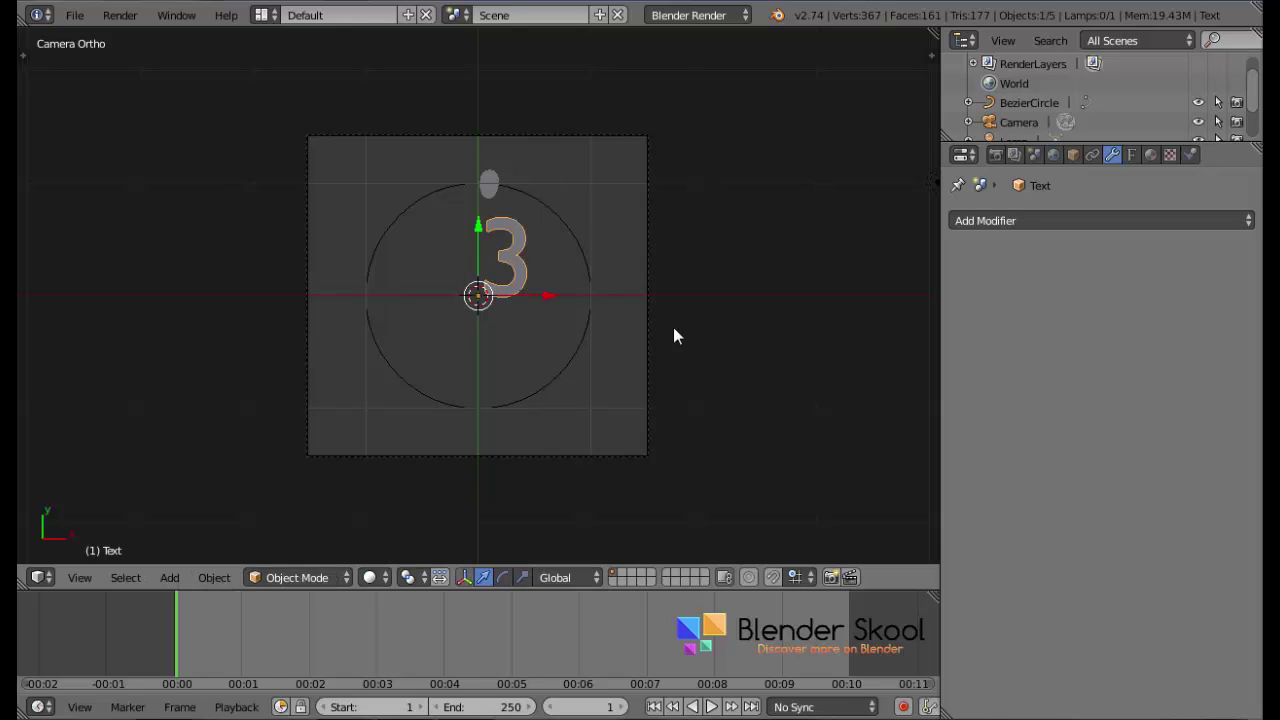
Centre-align the 3 and give it a bevel depth of 0.019.
{"action": "left_click", "coordinate": [1129, 155]}
{"action": "scroll", "coordinate": [1117, 354], "scroll_direction": "down", "scroll_amount": 10}
{"action": "scroll", "coordinate": [1067, 556], "scroll_direction": "down", "scroll_amount": 2}
{"action": "left_click", "coordinate": [1031, 538]}
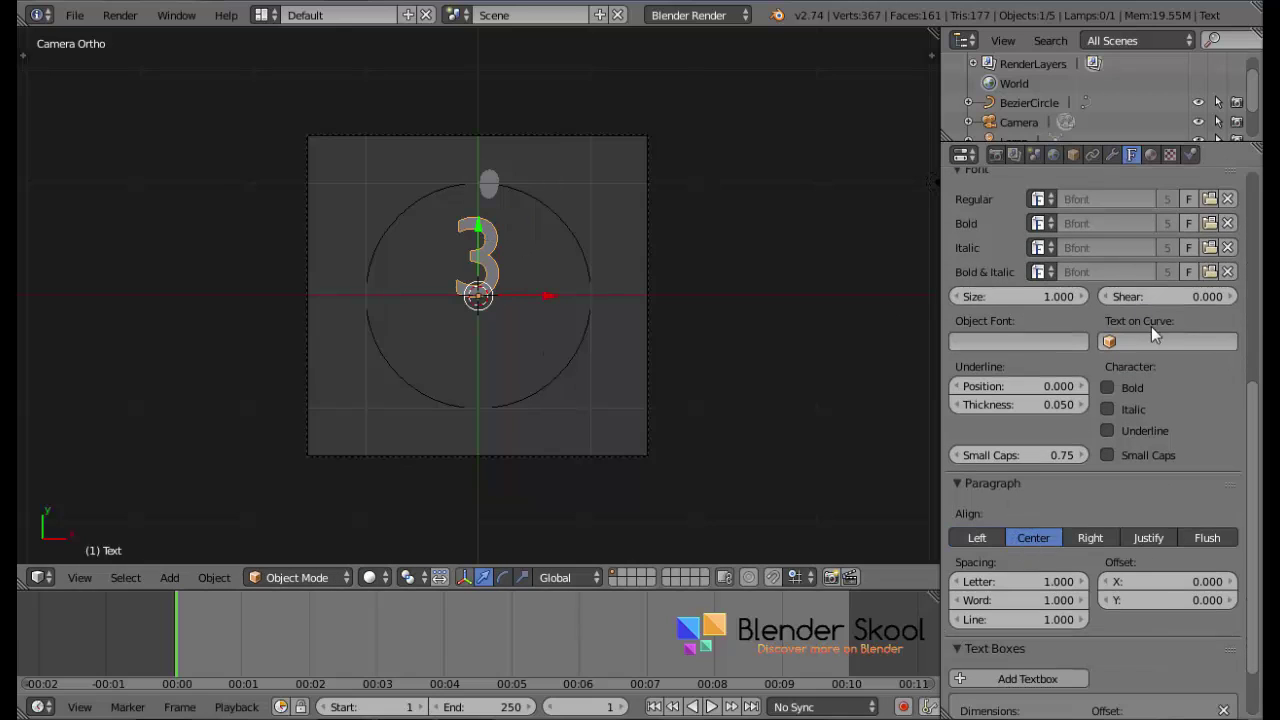
{"action": "scroll", "coordinate": [1160, 328], "scroll_direction": "up", "scroll_amount": 4}
{"action": "left_click_drag", "start_coordinate": [1148, 231], "coordinate": [1160, 231]}
Move the 3 down and sideways until it sits in the middle of the ring.
{"action": "key", "text": "g"}
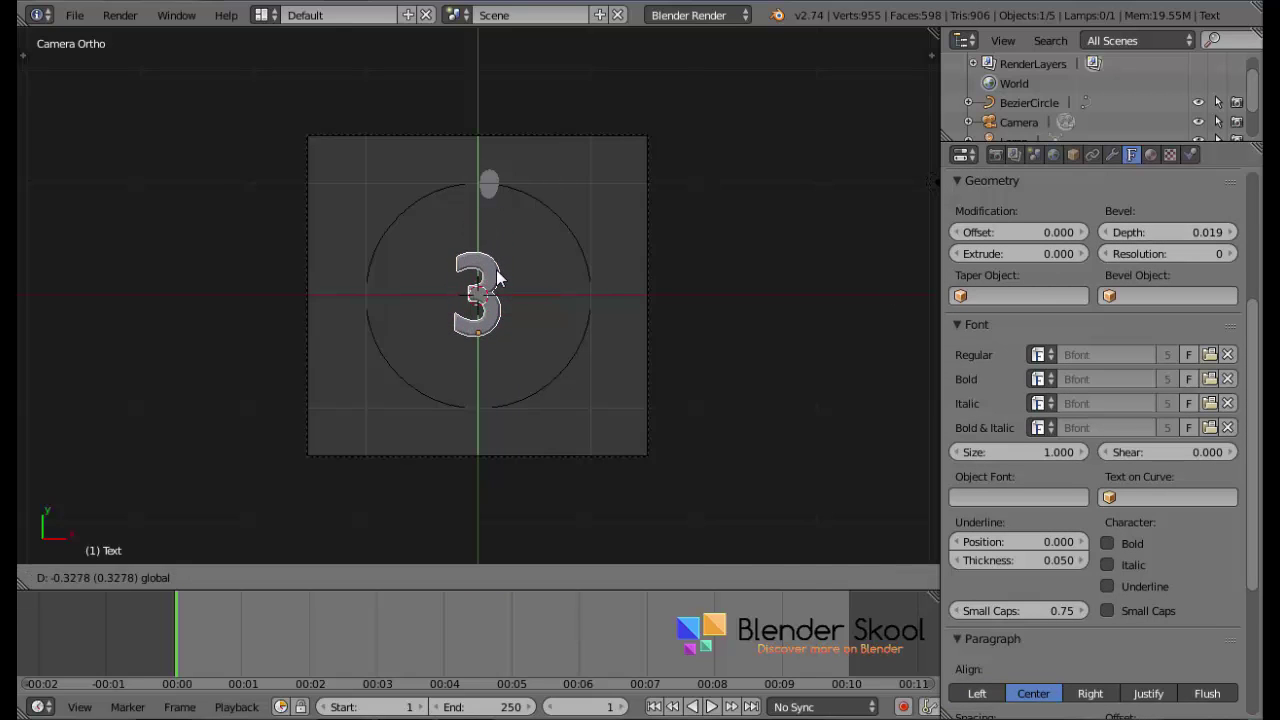
{"action": "left_click", "coordinate": [534, 329]}
{"action": "key", "text": "g"}
{"action": "key", "text": "x"}
{"action": "left_click", "coordinate": [550, 333]}
{"action": "key", "text": "g"}
{"action": "key", "text": "x"}
{"action": "left_click", "coordinate": [556, 347]}
{"action": "key", "text": "g"}
{"action": "key", "text": "x"}
{"action": "left_click", "coordinate": [550, 332]}
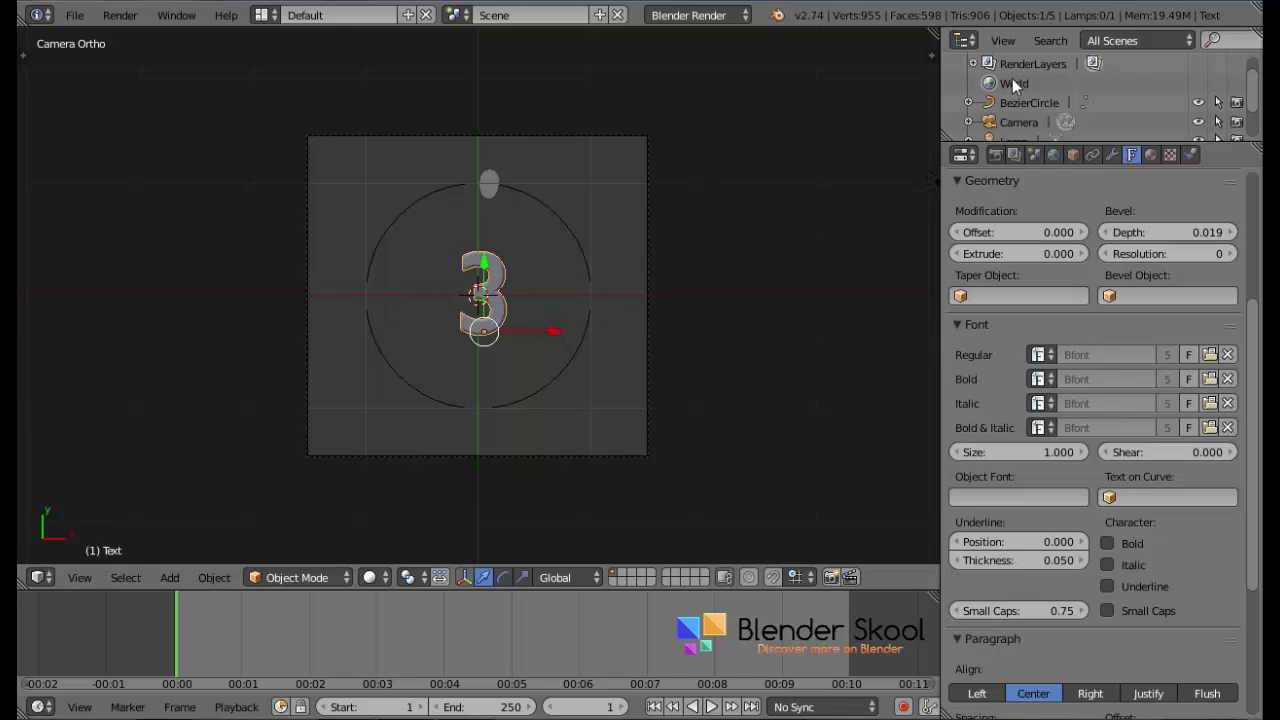
{"action": "scroll", "coordinate": [991, 68], "scroll_direction": "down", "scroll_amount": 2}
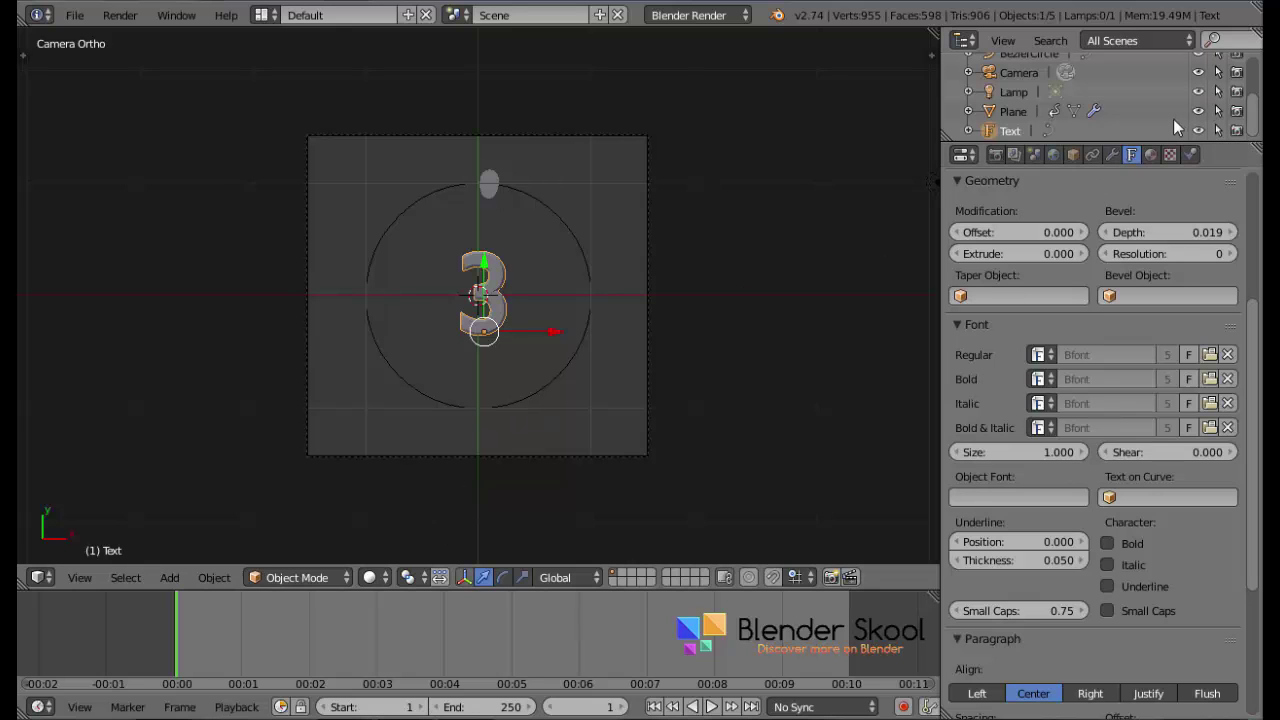
At frame 25, turn off the 3's viewport and render visibility in the Outliner.
{"action": "left_click", "coordinate": [243, 630]}
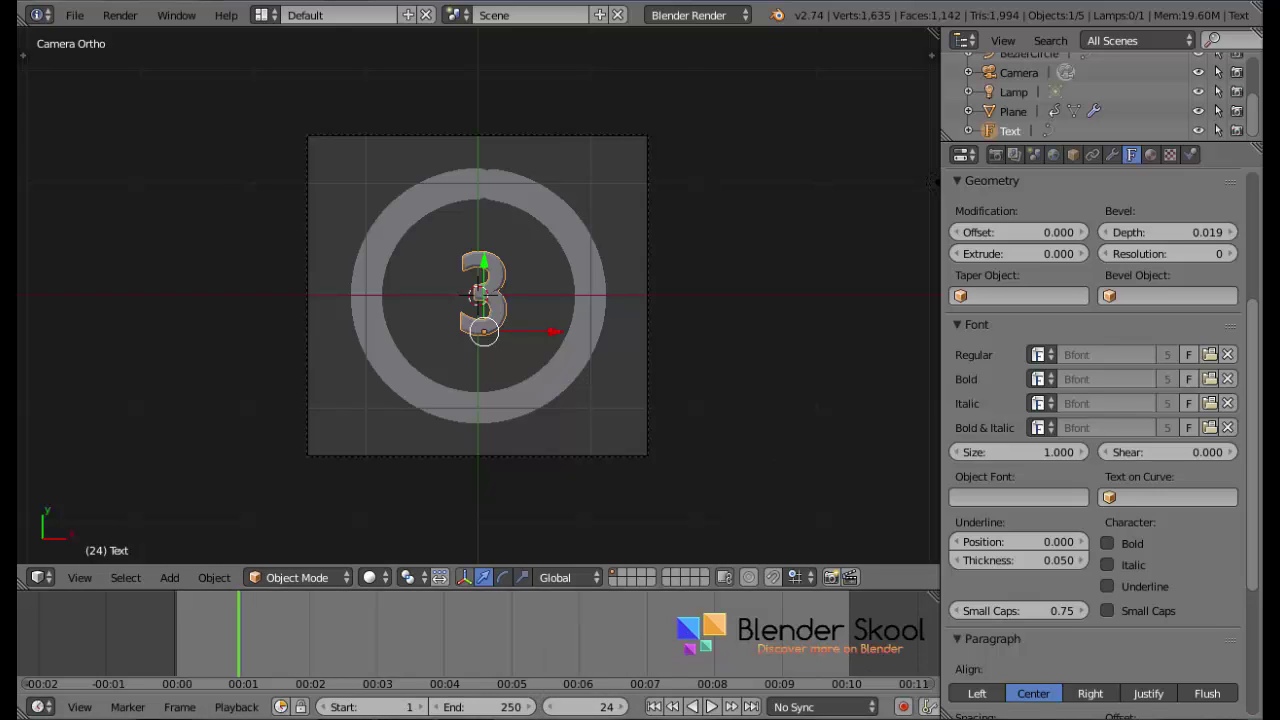
{"action": "left_click", "coordinate": [551, 710]}
{"action": "left_click", "coordinate": [621, 707]}
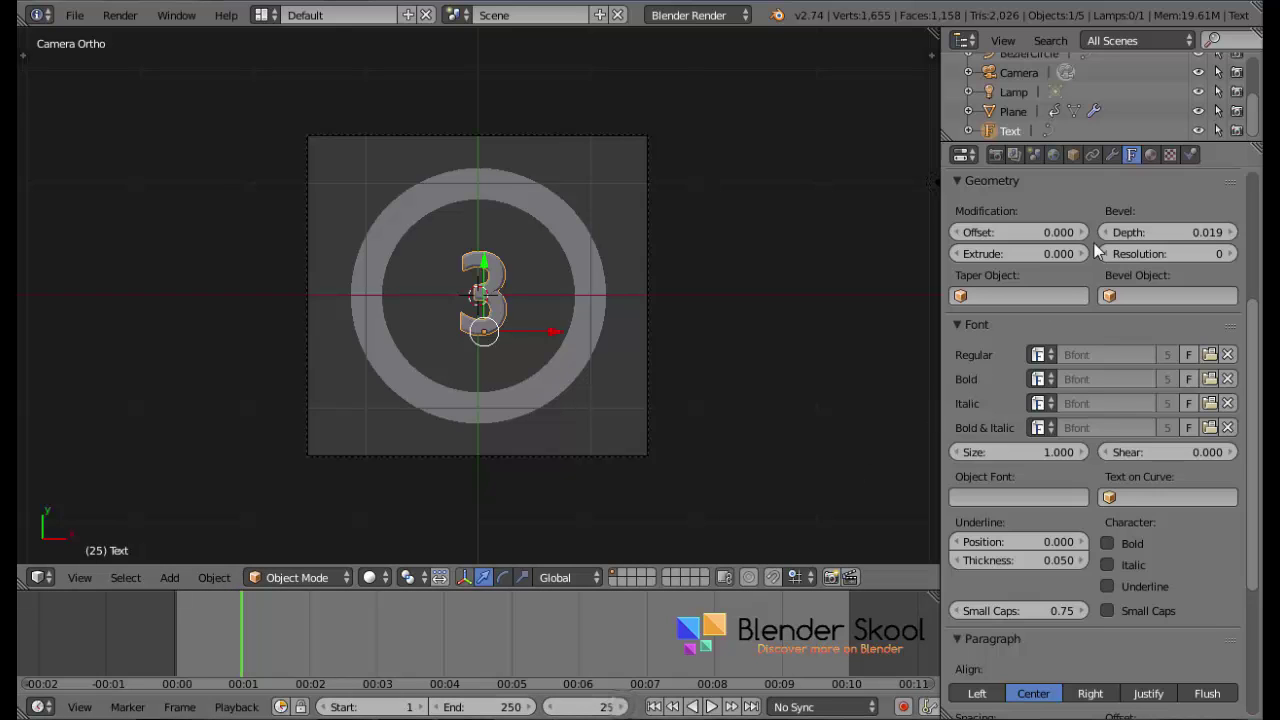
{"action": "left_click", "coordinate": [1199, 131]}
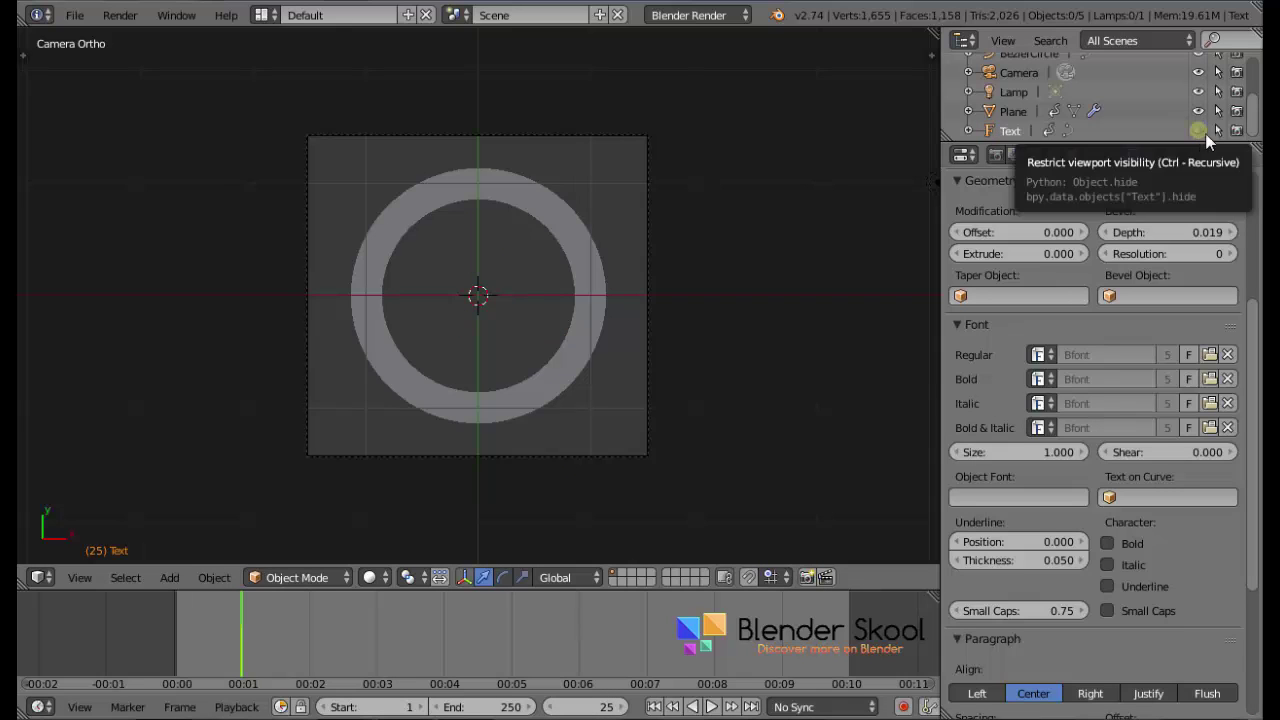
{"action": "left_click", "coordinate": [1237, 130]}
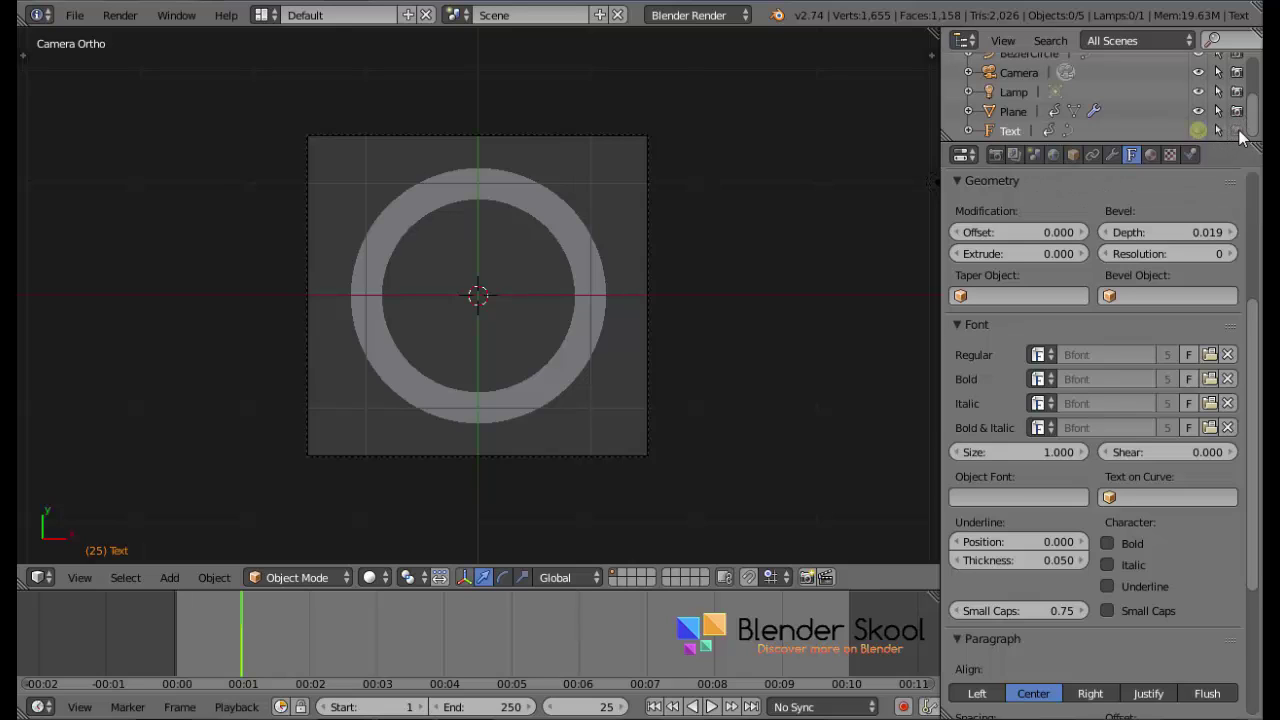
At frame 24, restore the 3's visibility and keyframe it, then check it vanishes at frame 25.
{"action": "left_click", "coordinate": [552, 707]}
{"action": "left_click", "coordinate": [1198, 131]}
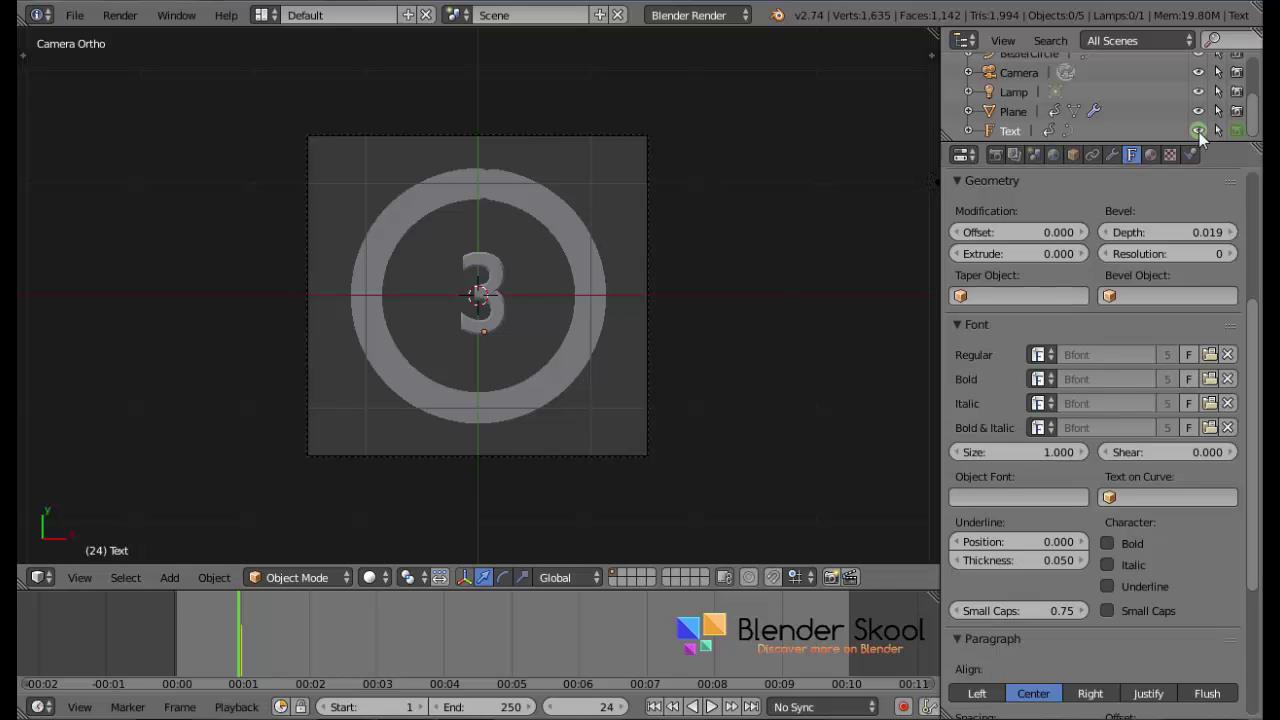
{"action": "key", "text": "i"}
{"action": "key", "text": "i"}
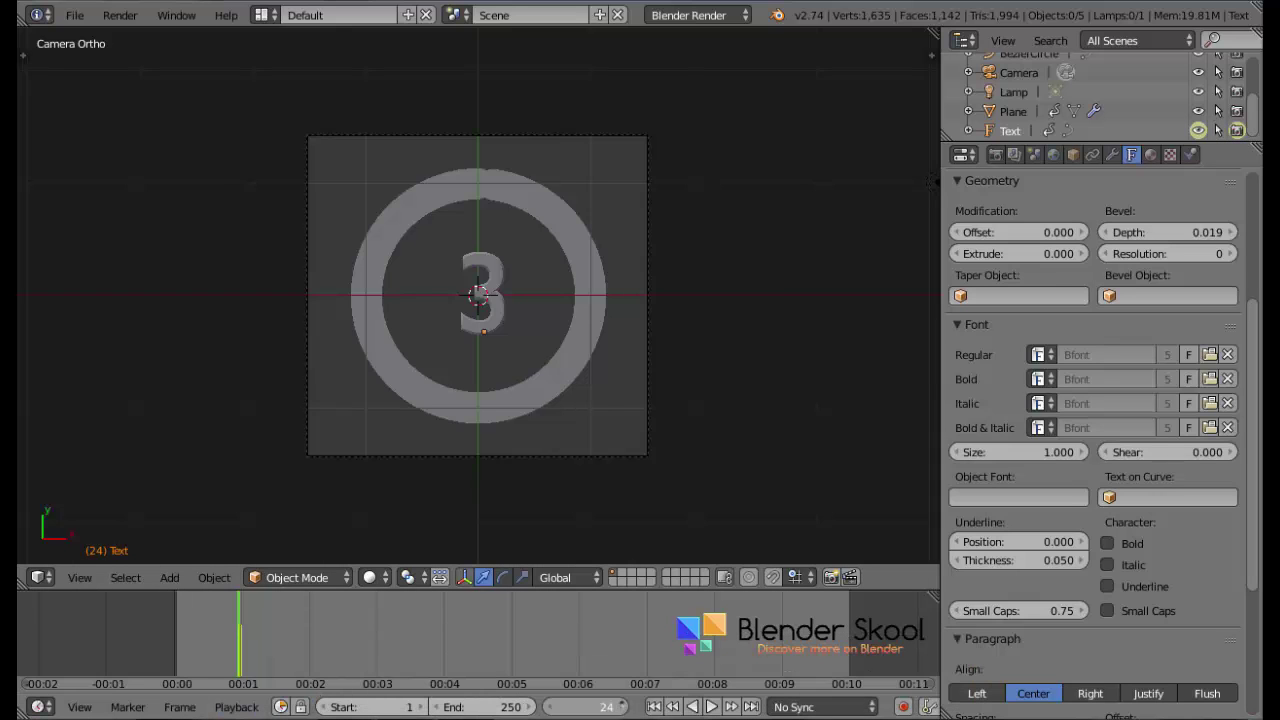
{"action": "left_click", "coordinate": [627, 707]}
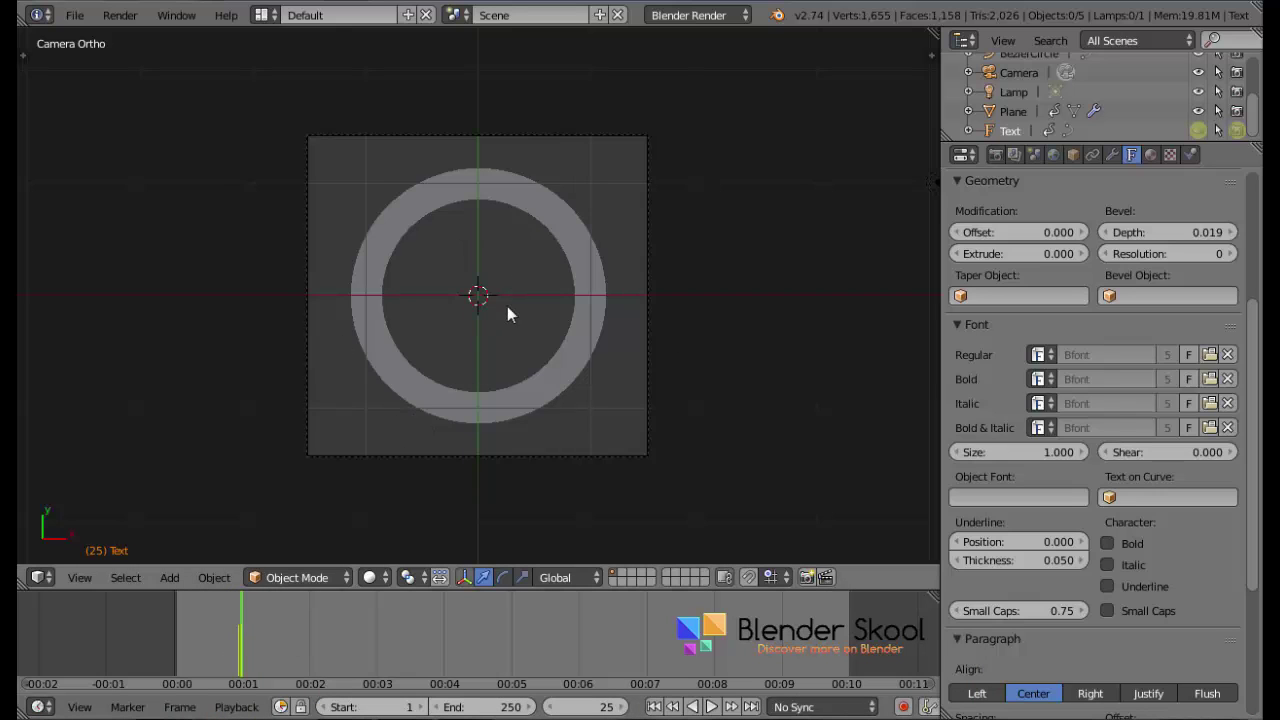
{"action": "key", "text": "z"}
{"action": "key", "text": "z"}
{"action": "scroll", "coordinate": [500, 294], "scroll_direction": "down", "scroll_amount": 2}
{"action": "scroll", "coordinate": [500, 294], "scroll_direction": "up", "scroll_amount": 2}
{"action": "key", "text": "z"}
{"action": "key", "text": "z"}
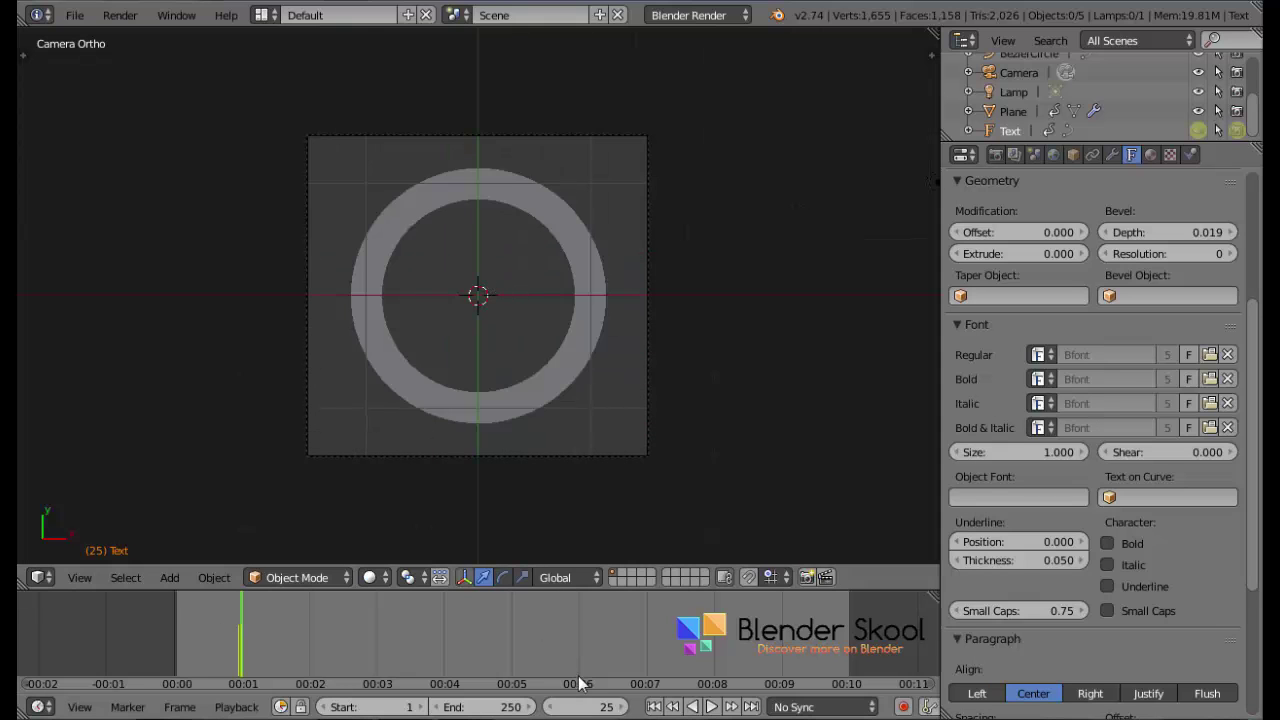
At frame 1, duplicate the 3 text object in place.
{"action": "left_click", "coordinate": [655, 707]}
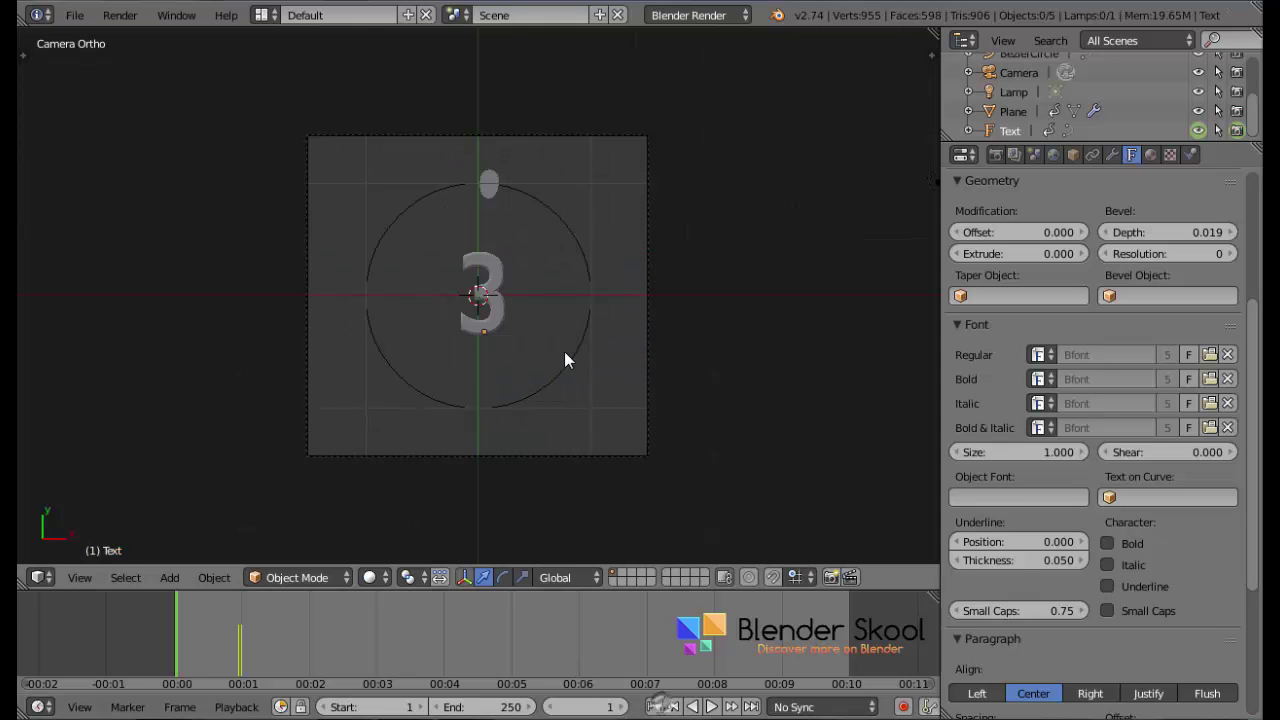
{"action": "right_click", "coordinate": [488, 308]}
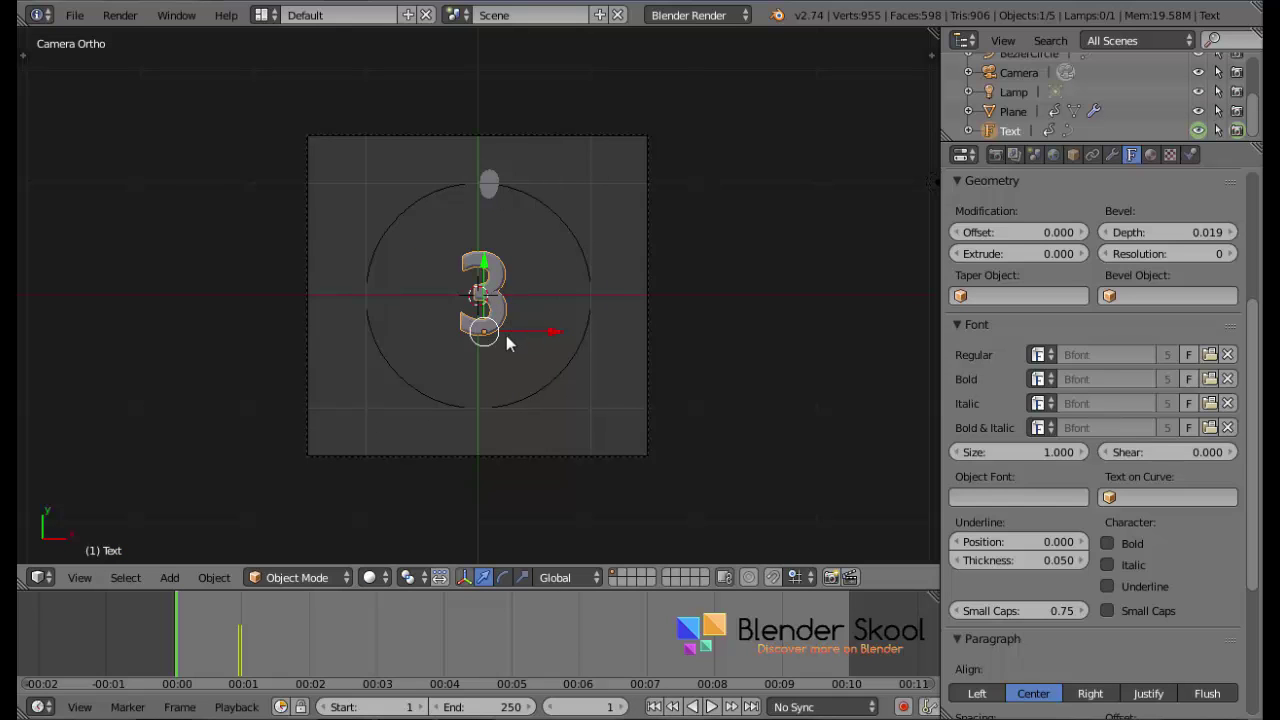
{"action": "key", "text": "shift+d"}
{"action": "right_click", "coordinate": [550, 312]}
Split off a Graph Editor and delete the duplicate's copied visibility keyframes.
{"action": "key", "text": "z"}
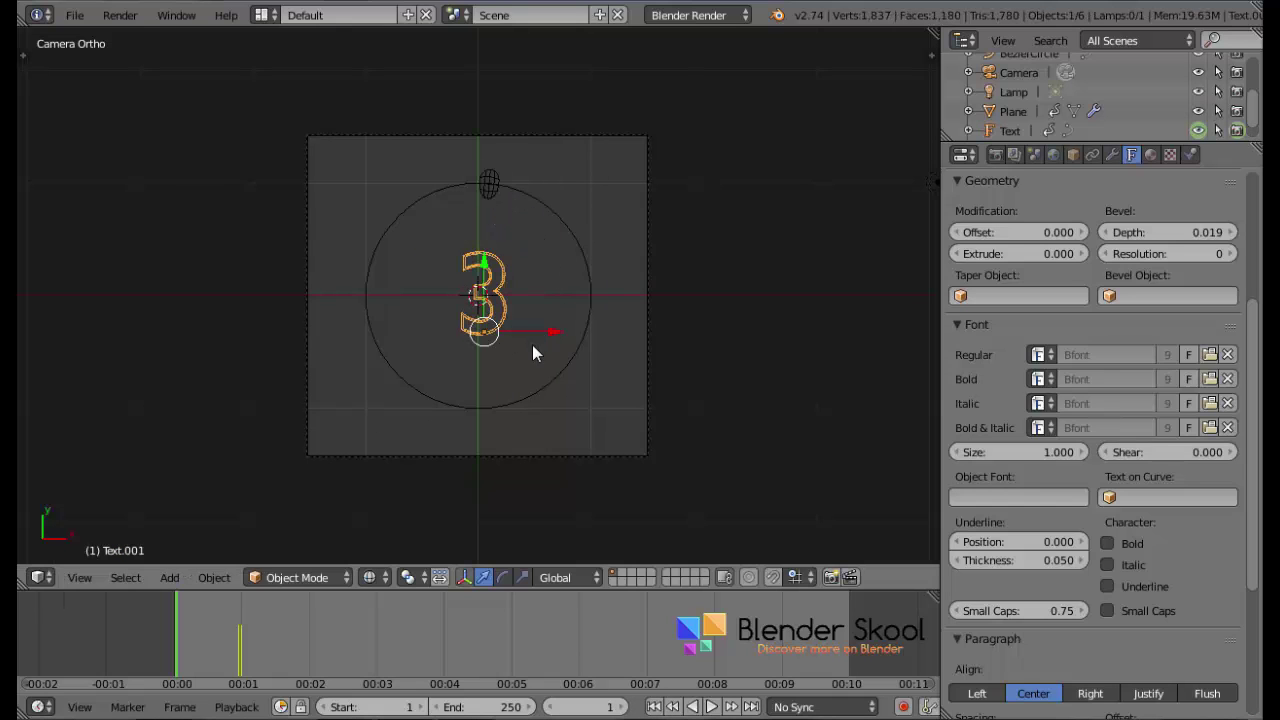
{"action": "left_click_drag", "start_coordinate": [932, 40], "coordinate": [640, 72]}
{"action": "left_click", "coordinate": [662, 578]}
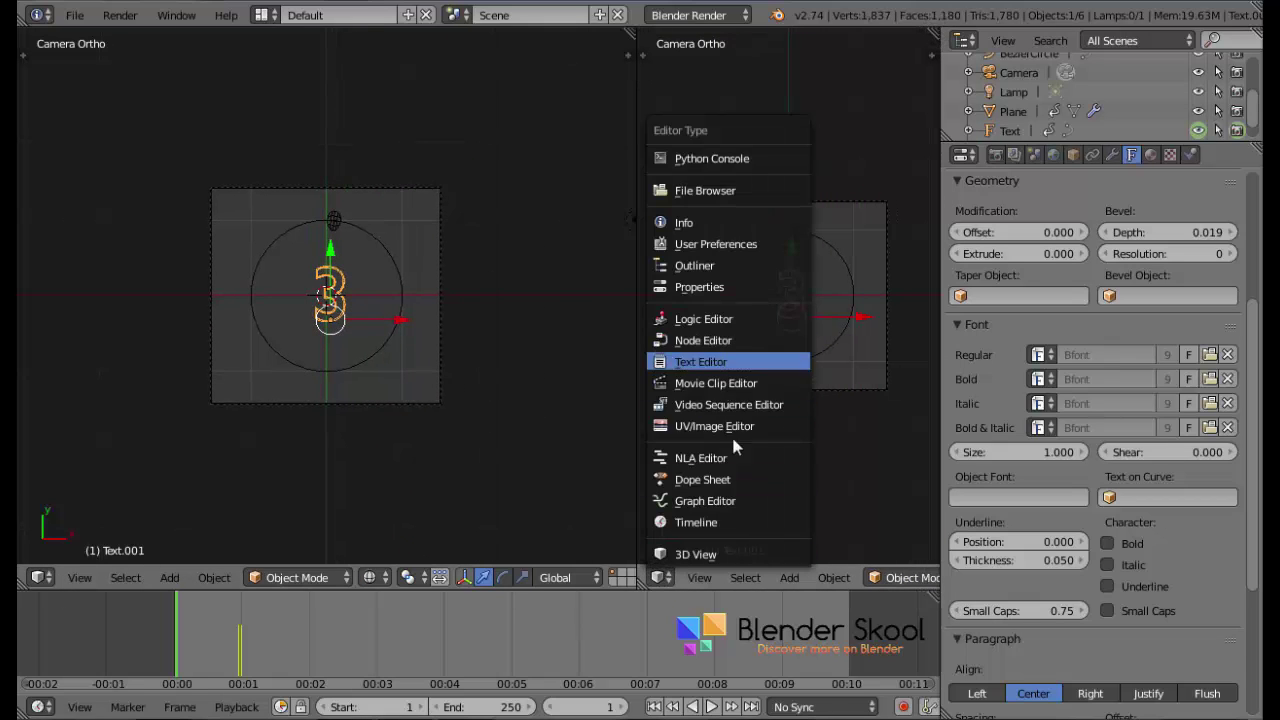
{"action": "left_click", "coordinate": [731, 495]}
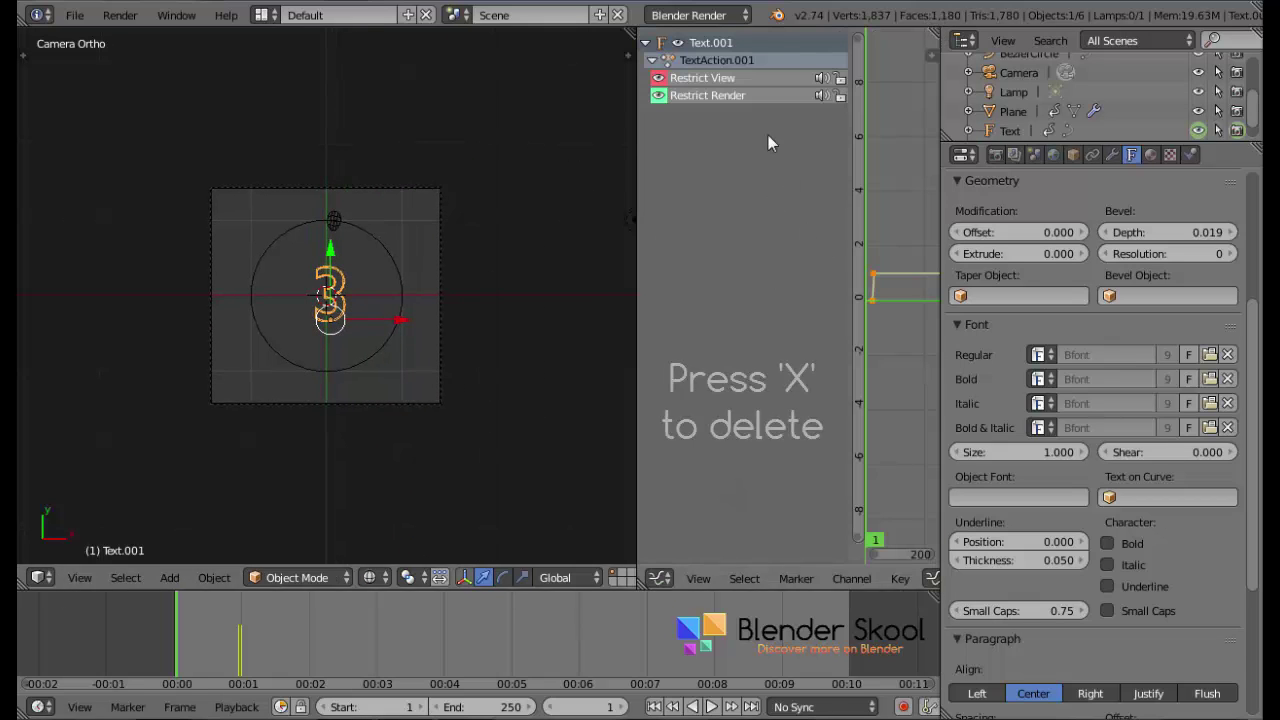
{"action": "key", "text": "x"}
Change the duplicate's text from 3 to 2.
{"action": "key", "text": "Tab"}
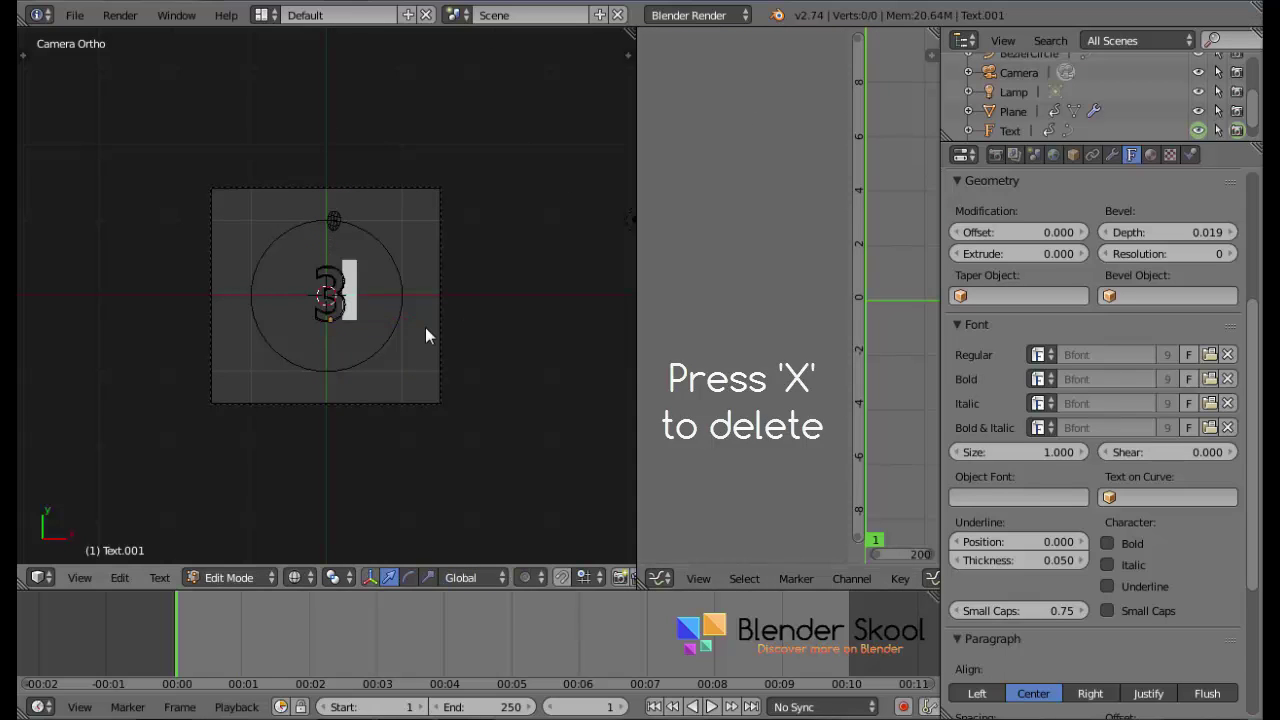
{"action": "key", "text": "BackSpace"}
{"action": "type", "text": "2"}
{"action": "key", "text": "Tab"}
{"action": "scroll", "coordinate": [425, 327], "scroll_direction": "up", "scroll_amount": 3}
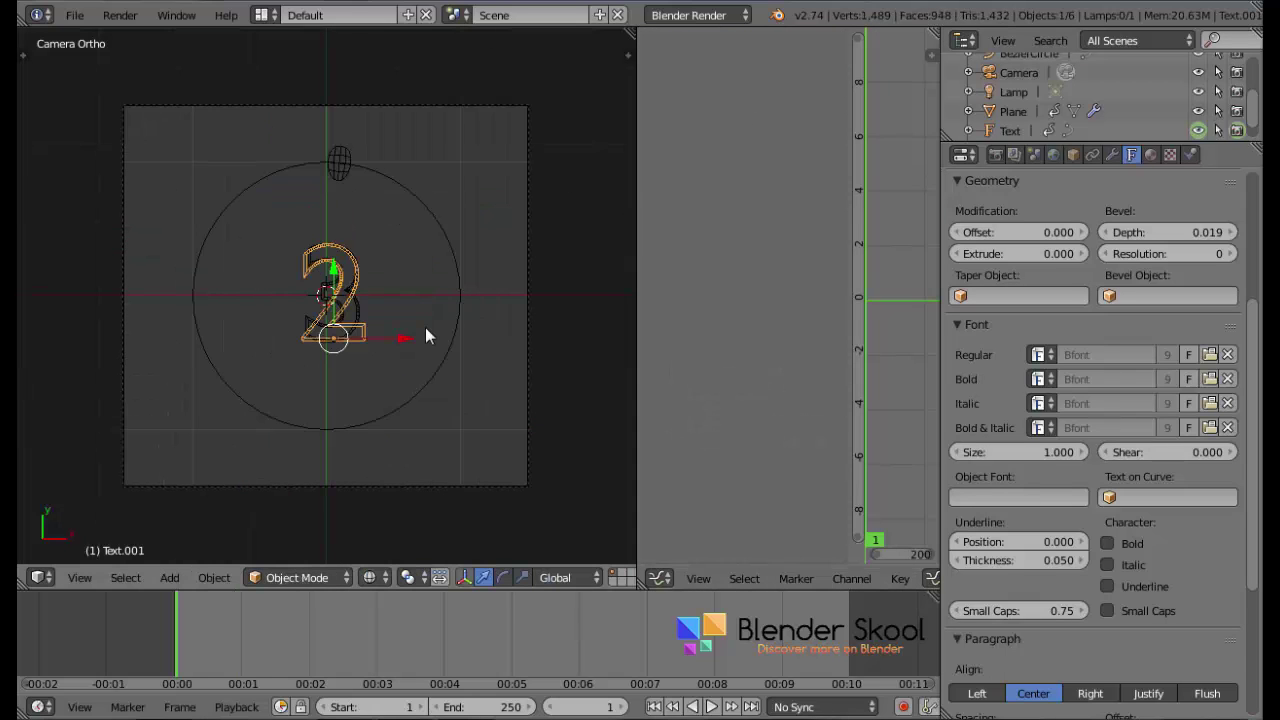
{"action": "key", "text": "z"}
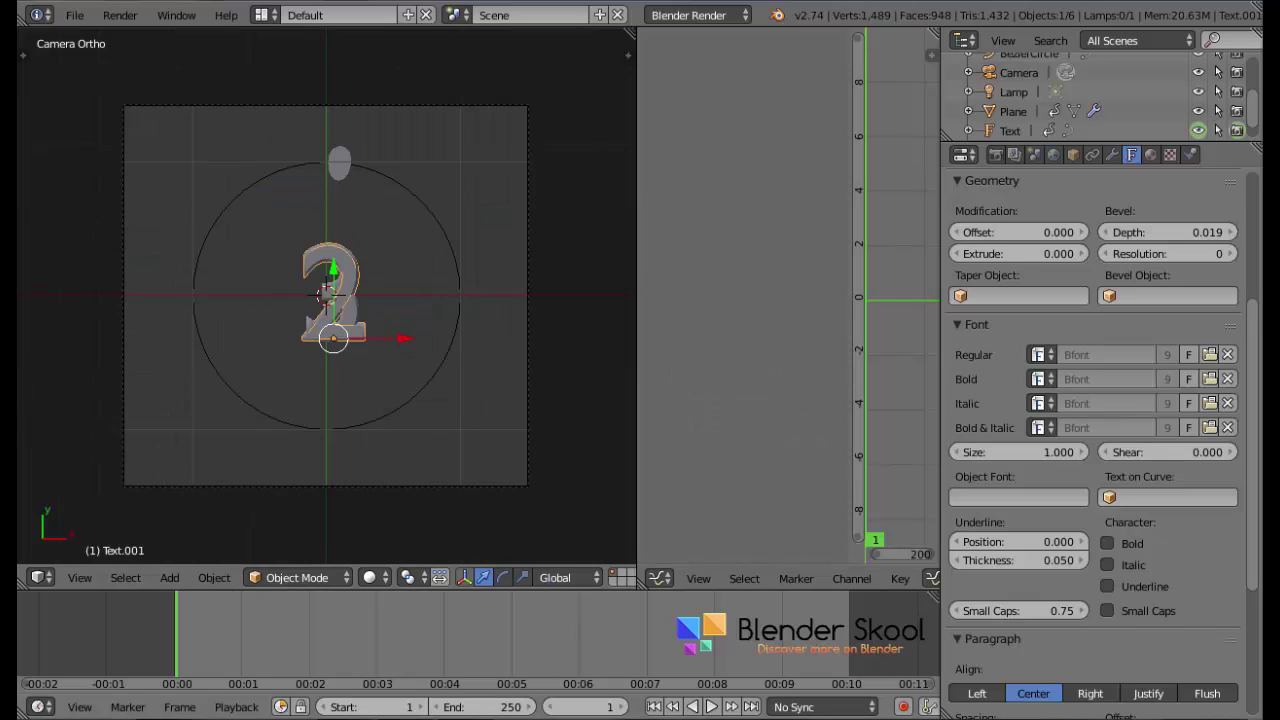
Scrub through frames 1 to 25 in wireframe to check the ring timing.
{"action": "left_click", "coordinate": [242, 639]}
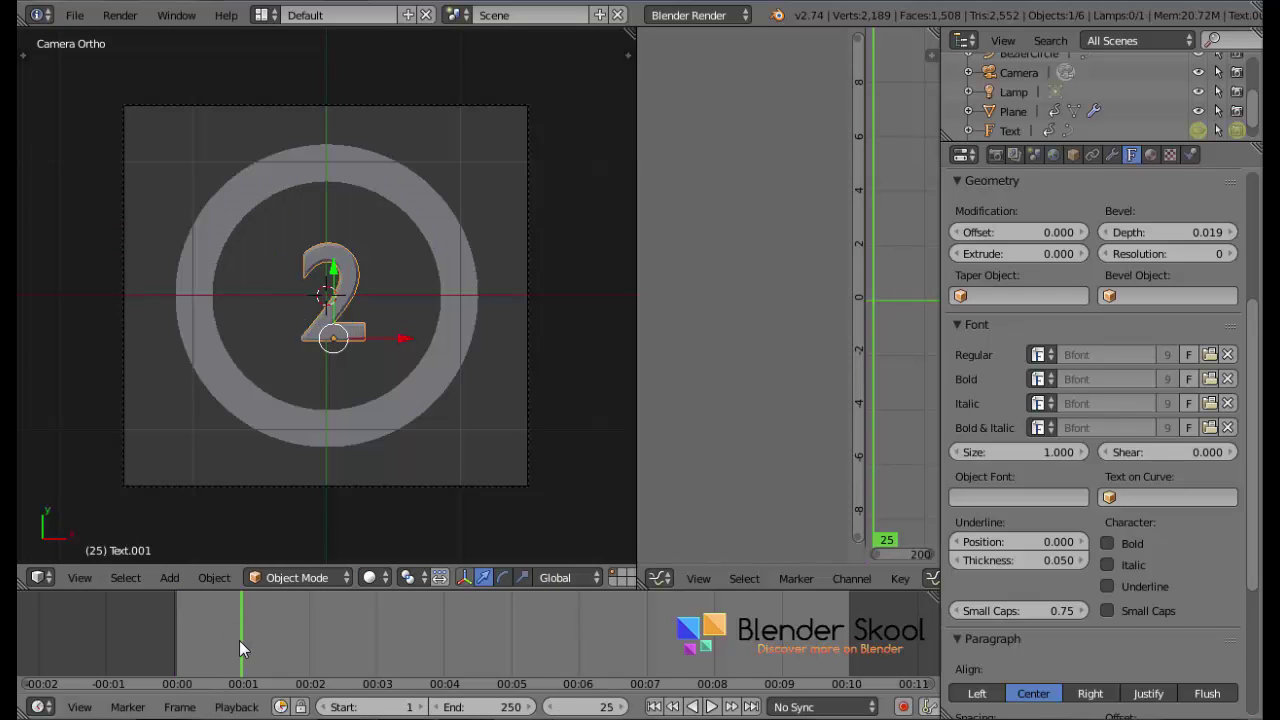
{"action": "left_click", "coordinate": [549, 707]}
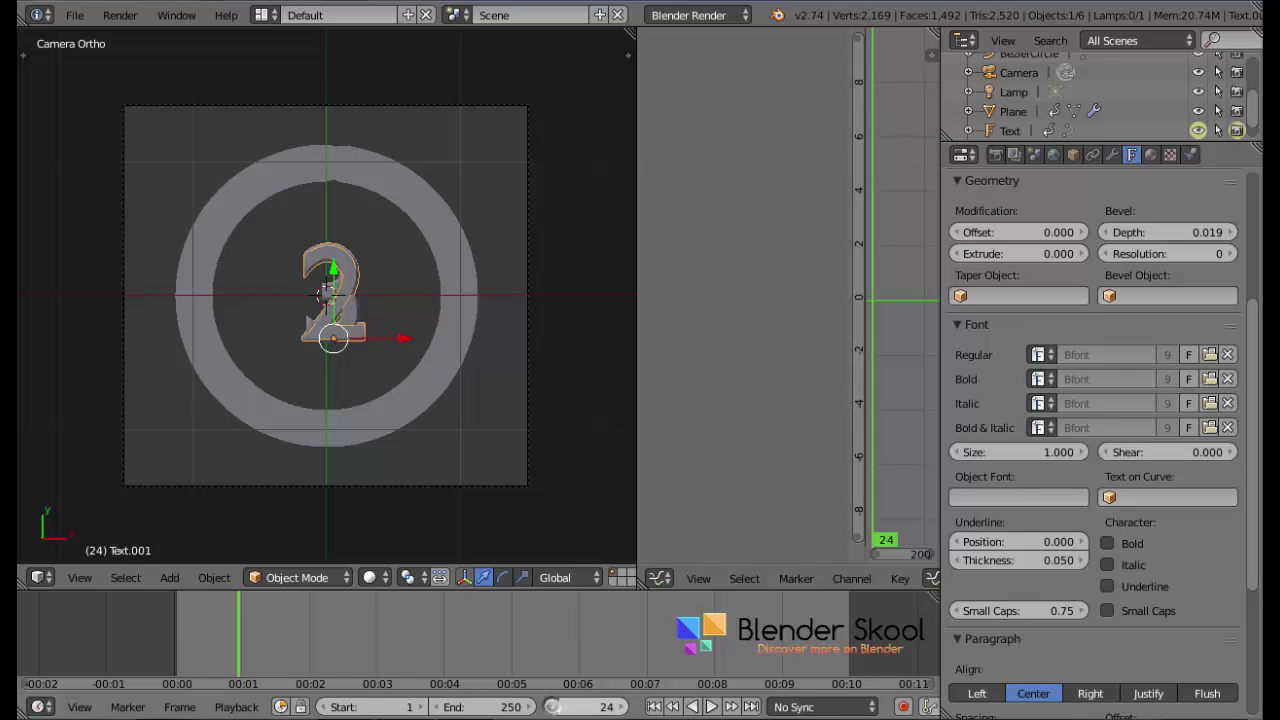
{"action": "key", "text": "z"}
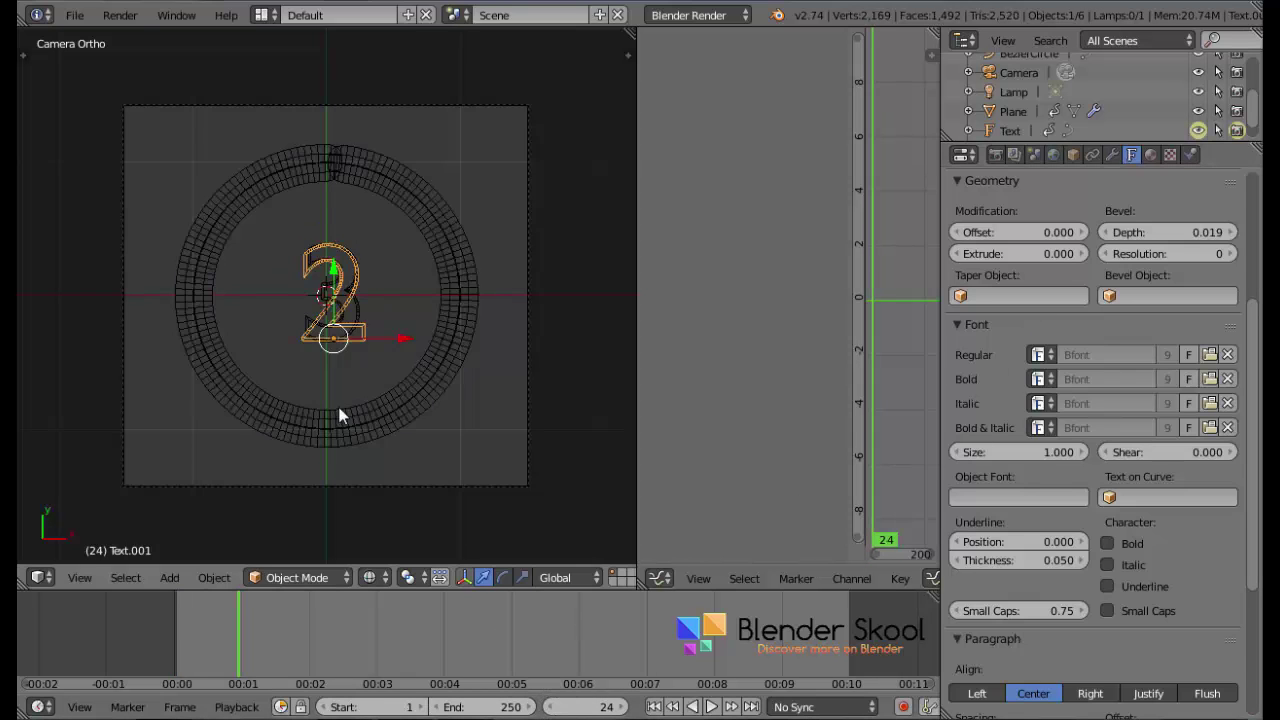
{"action": "scroll", "coordinate": [333, 383], "scroll_direction": "up", "scroll_amount": 1}
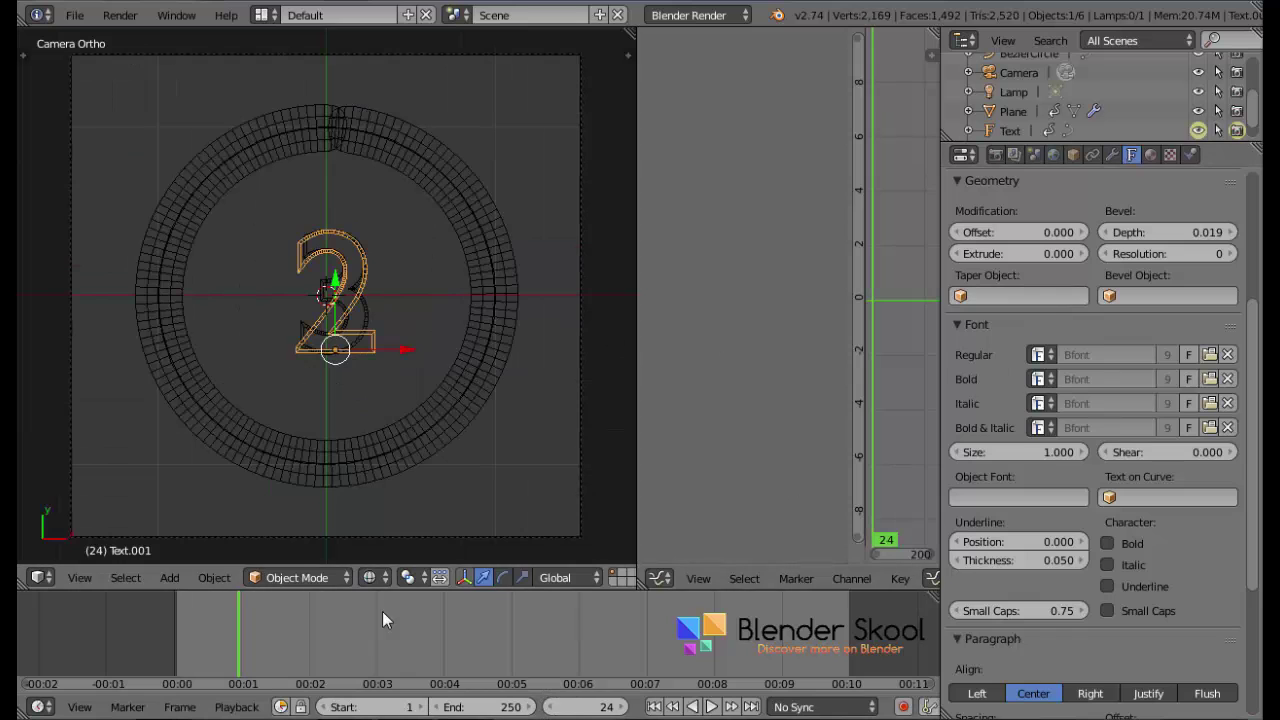
{"action": "left_click_drag", "start_coordinate": [320, 630], "coordinate": [533, 657]}
{"action": "key", "text": "shift+Left"}
{"action": "mouse_move", "coordinate": [235, 662]}
{"action": "left_mouse_down"}
{"action": "mouse_move", "coordinate": [292, 662]}
{"action": "mouse_move", "coordinate": [248, 664]}
{"action": "left_mouse_up"}
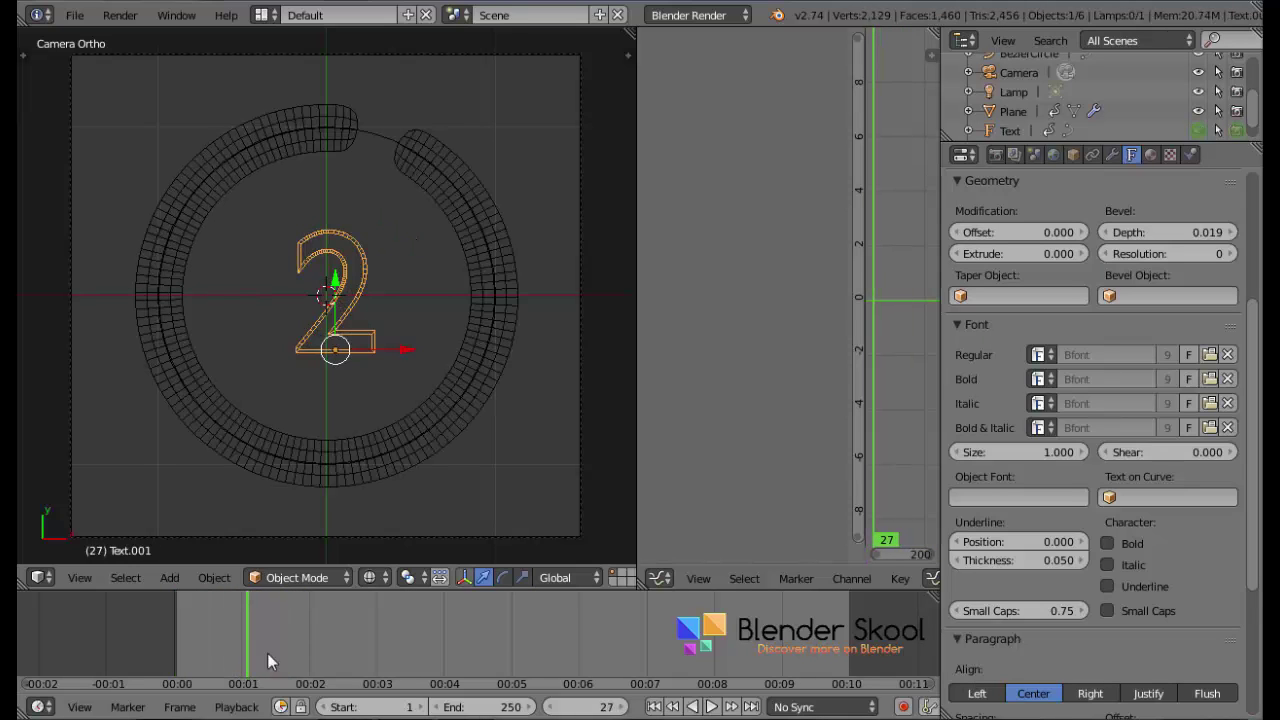
{"action": "scroll", "coordinate": [1120, 110], "scroll_direction": "down", "scroll_amount": 1}
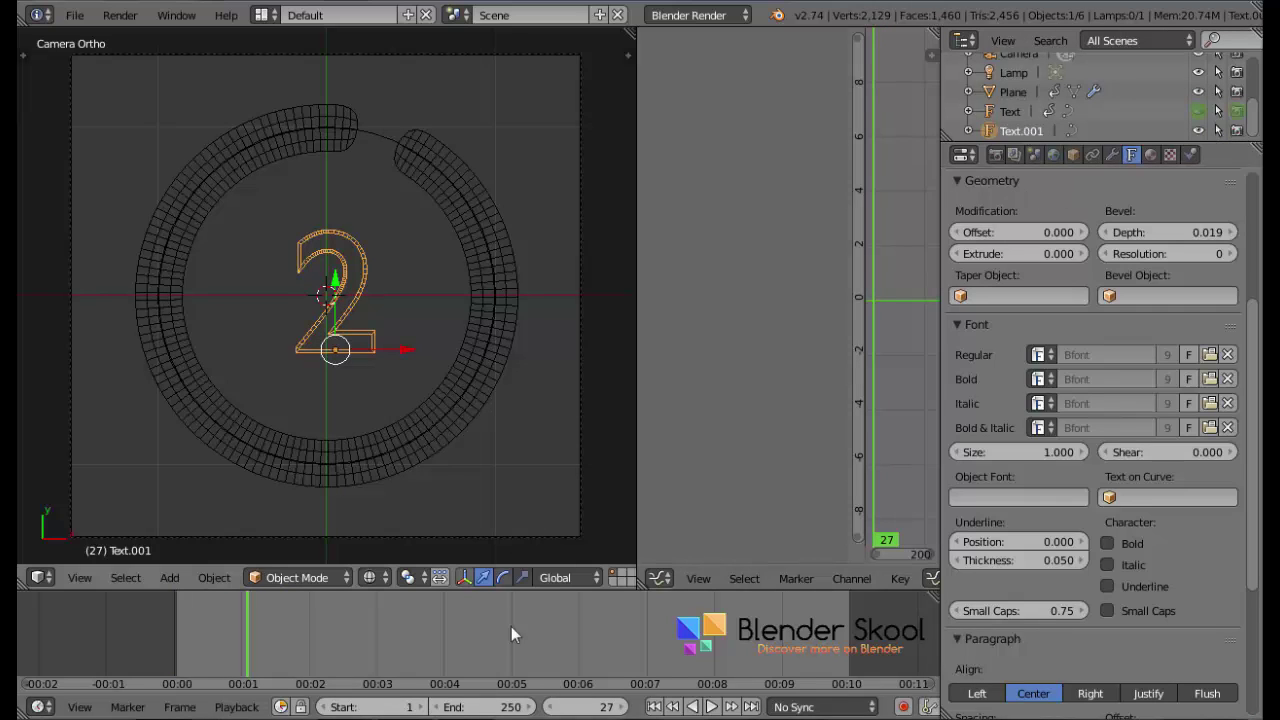
Hide the 2 in viewport and render at frame 24, and show it again at frame 25.
{"action": "left_click_drag", "start_coordinate": [600, 707], "coordinate": [586, 707]}
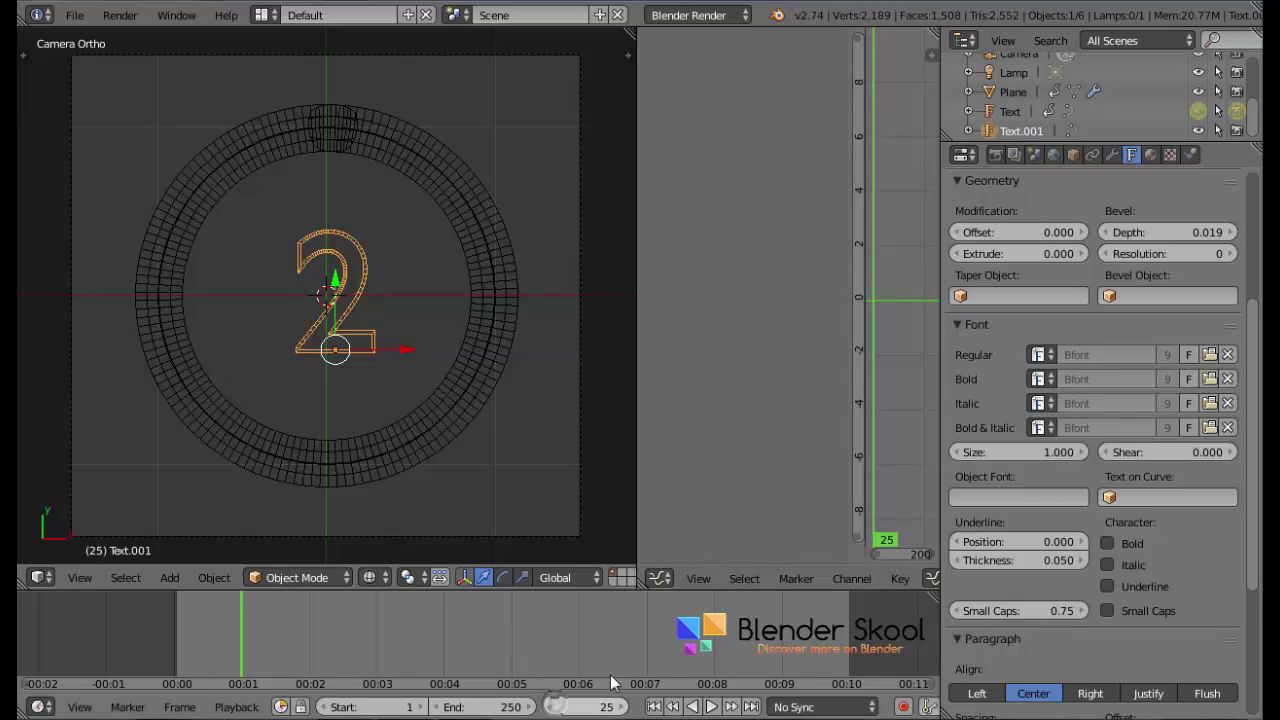
{"action": "left_click", "coordinate": [552, 707]}
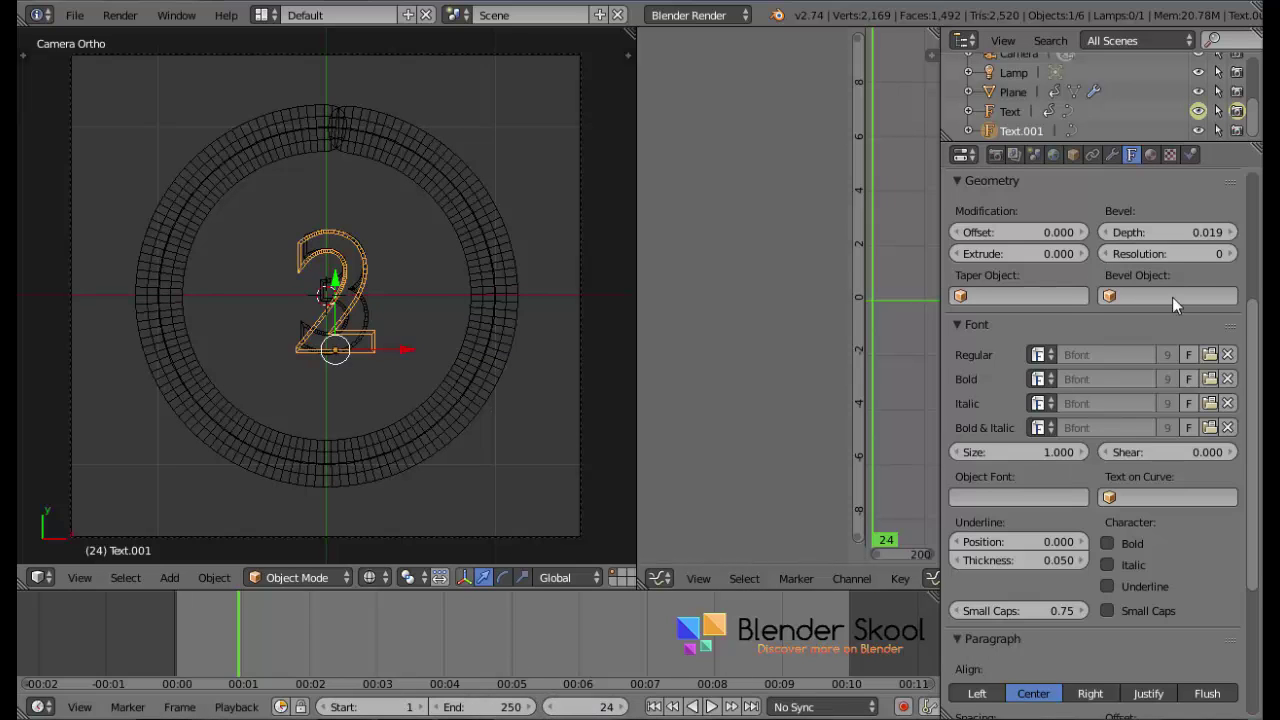
{"action": "left_click", "coordinate": [1200, 130]}
{"action": "left_click", "coordinate": [1237, 130]}
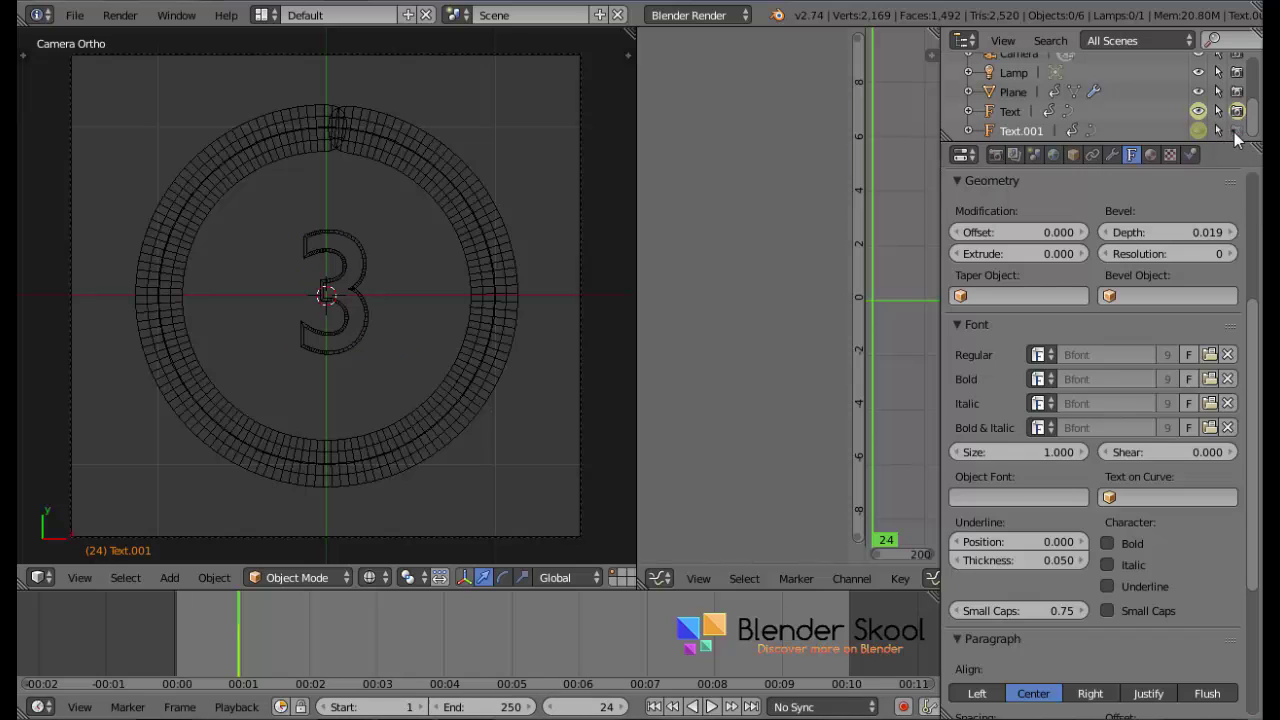
{"action": "left_click", "coordinate": [622, 707]}
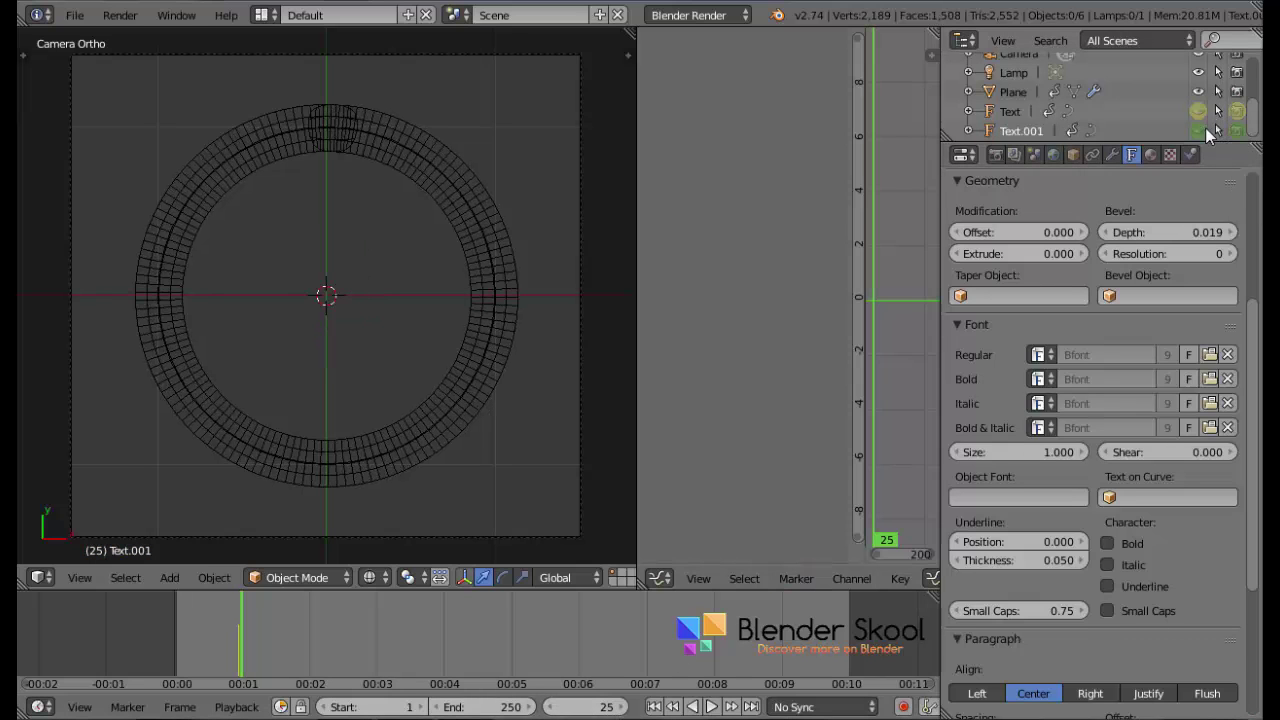
{"action": "left_click", "coordinate": [1198, 130]}
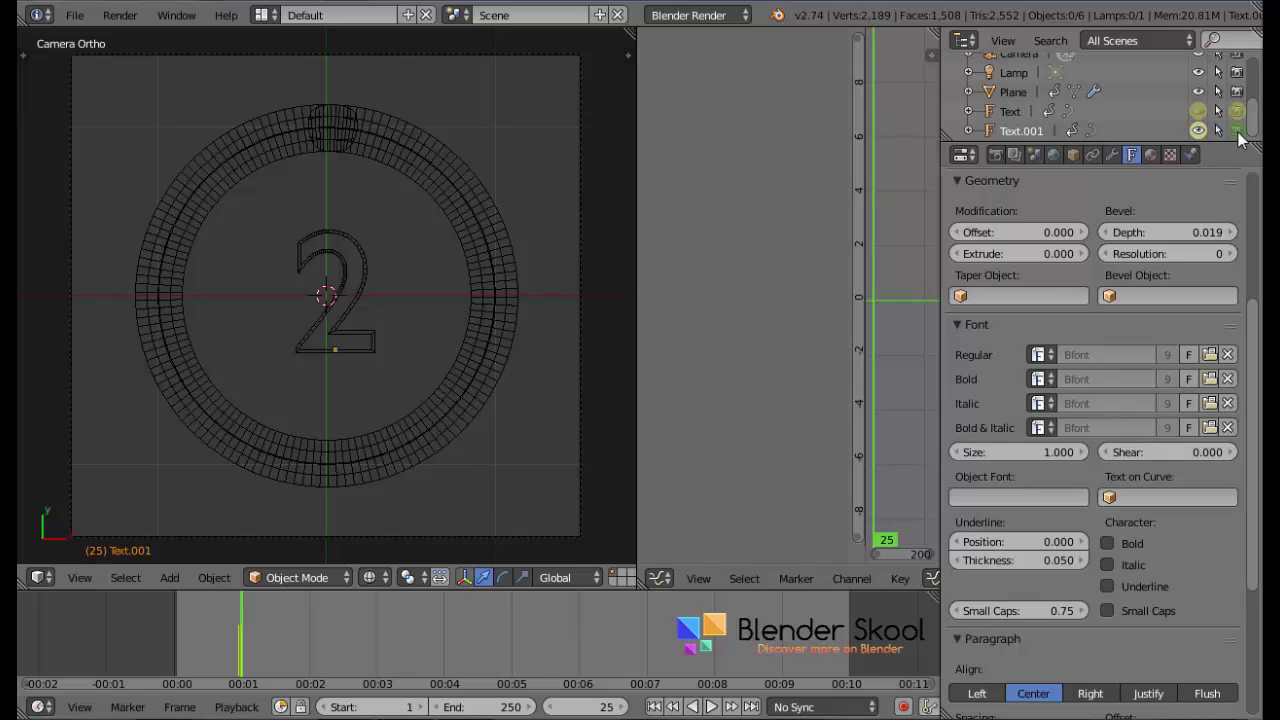
{"action": "left_click", "coordinate": [1237, 130]}
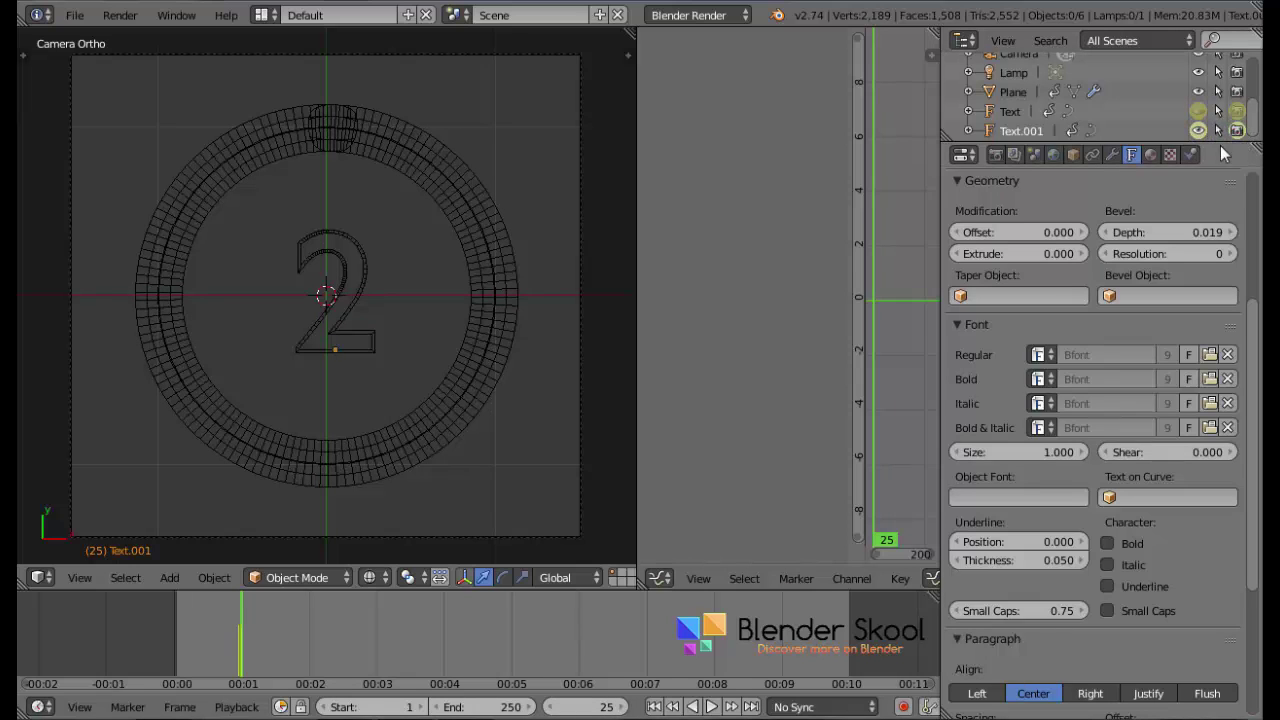
{"action": "left_click", "coordinate": [653, 707]}
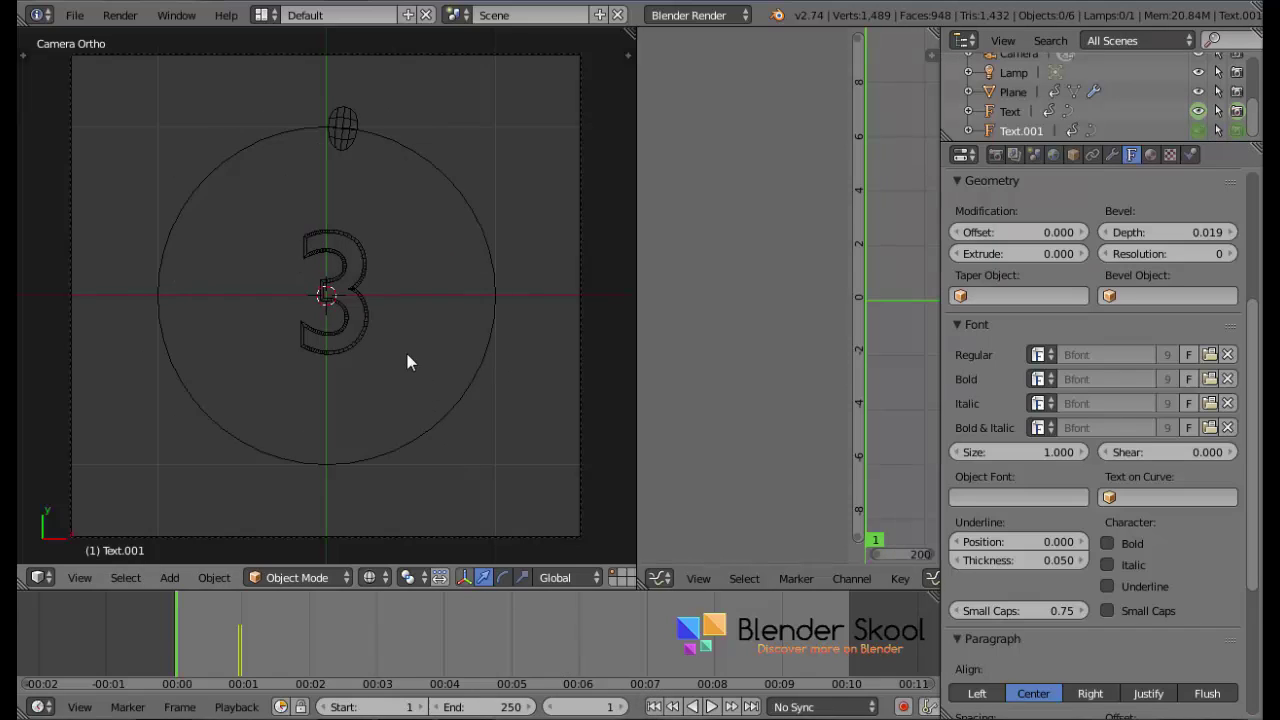
Play the animation to check the 3 giving way to the 2.
{"action": "key", "text": "alt+a"}
{"action": "key", "text": "z"}
{"action": "scroll", "coordinate": [351, 307], "scroll_direction": "down", "scroll_amount": 1}
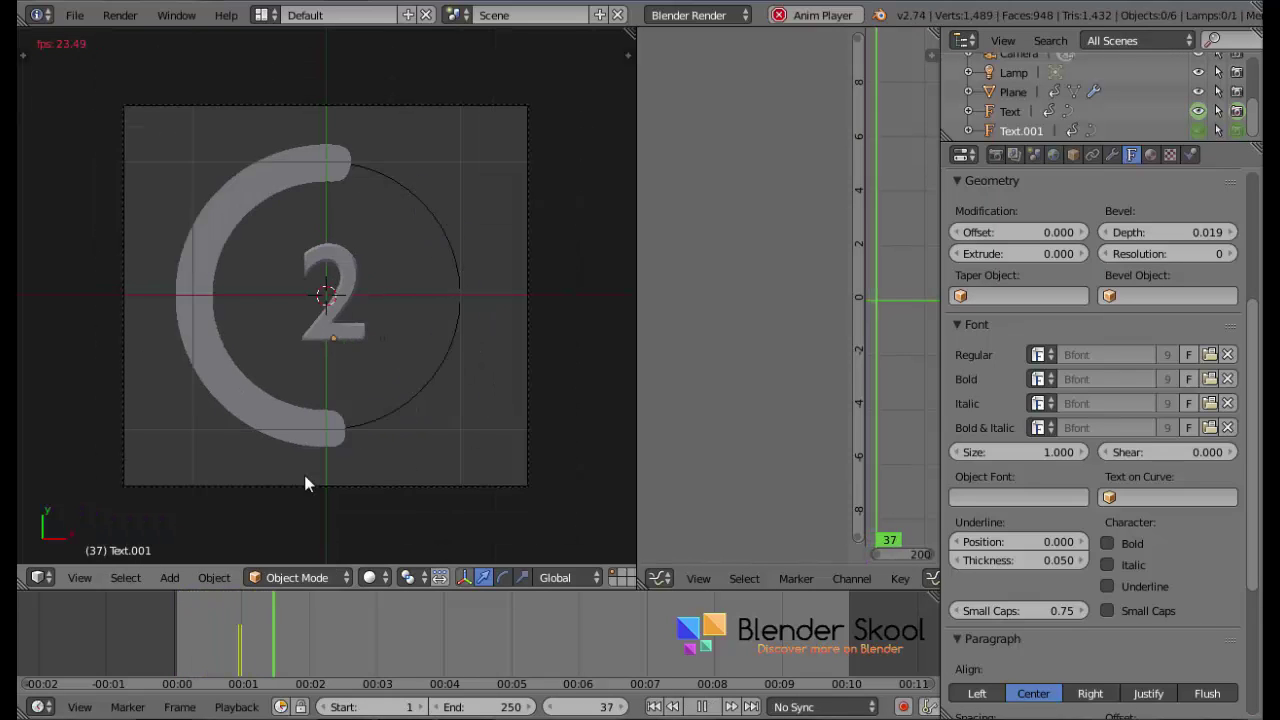
{"action": "key", "text": "Escape"}
{"action": "scroll", "coordinate": [198, 436], "scroll_direction": "down", "scroll_amount": 1}
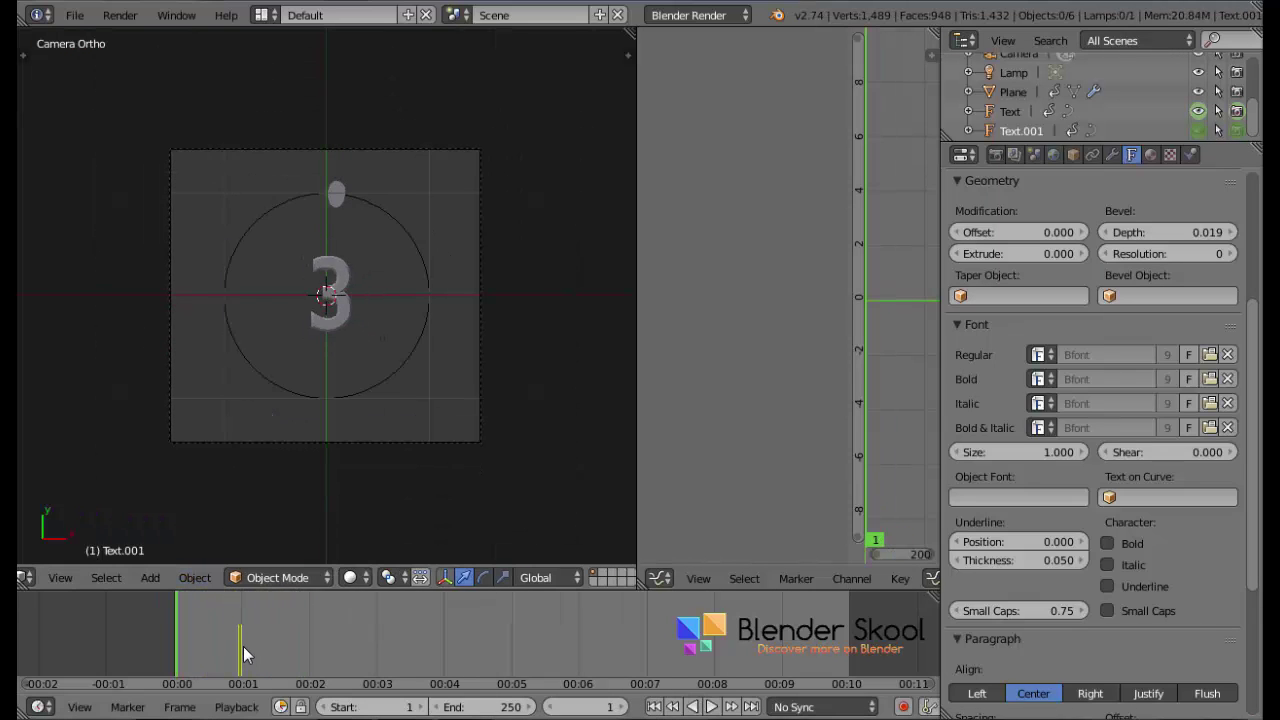
Clear the new duplicate's copied visibility keys and change its text to 1.
{"action": "left_click", "coordinate": [243, 646]}
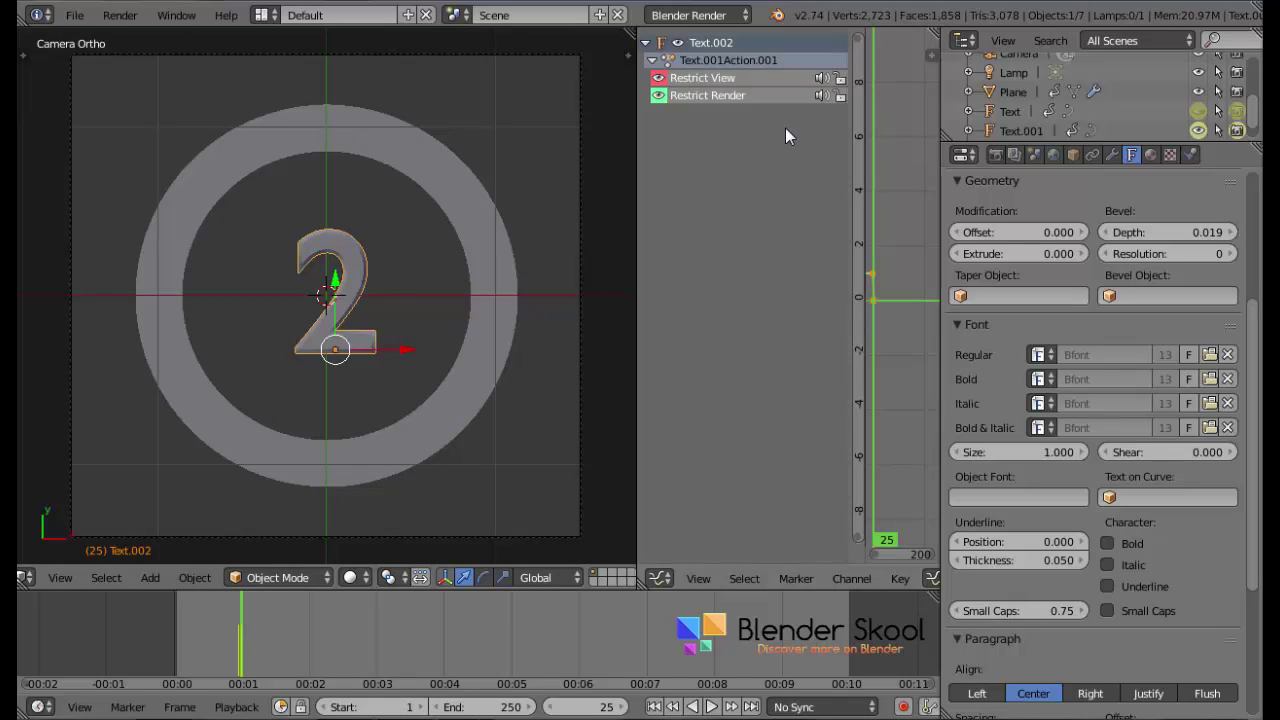
{"action": "key", "text": "x"}
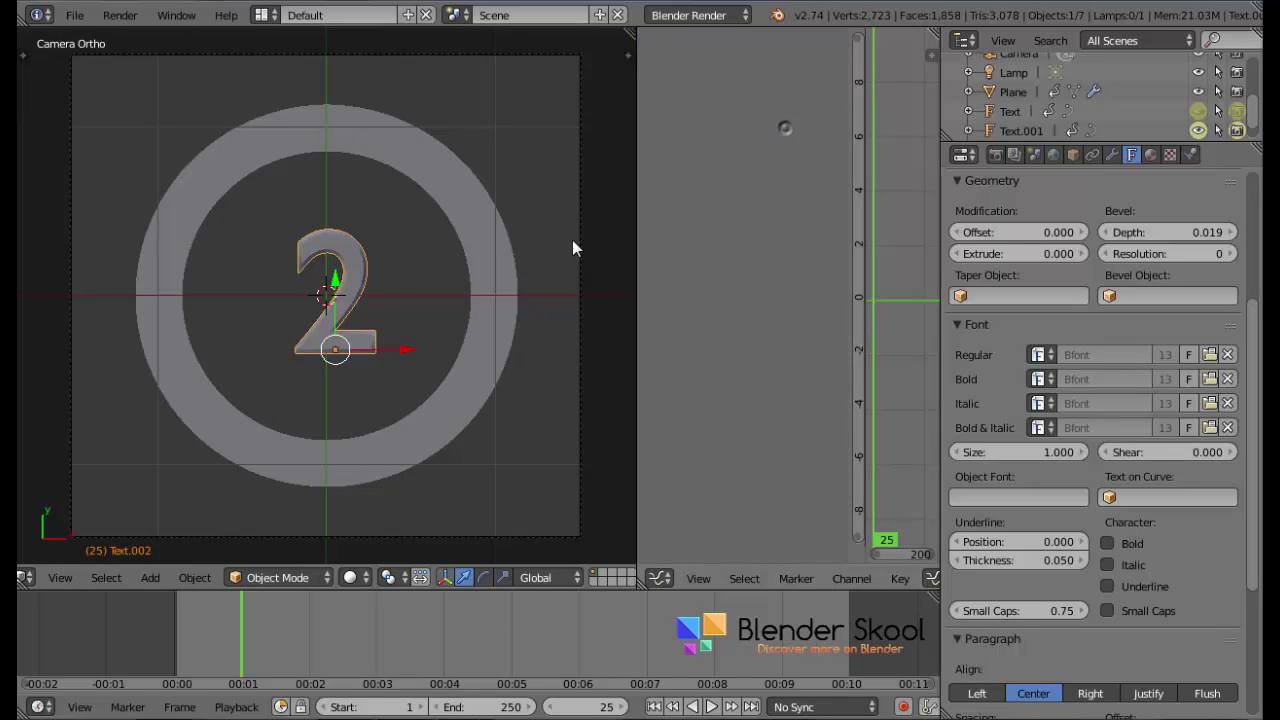
{"action": "key", "text": "Tab"}
{"action": "key", "text": "Tab"}
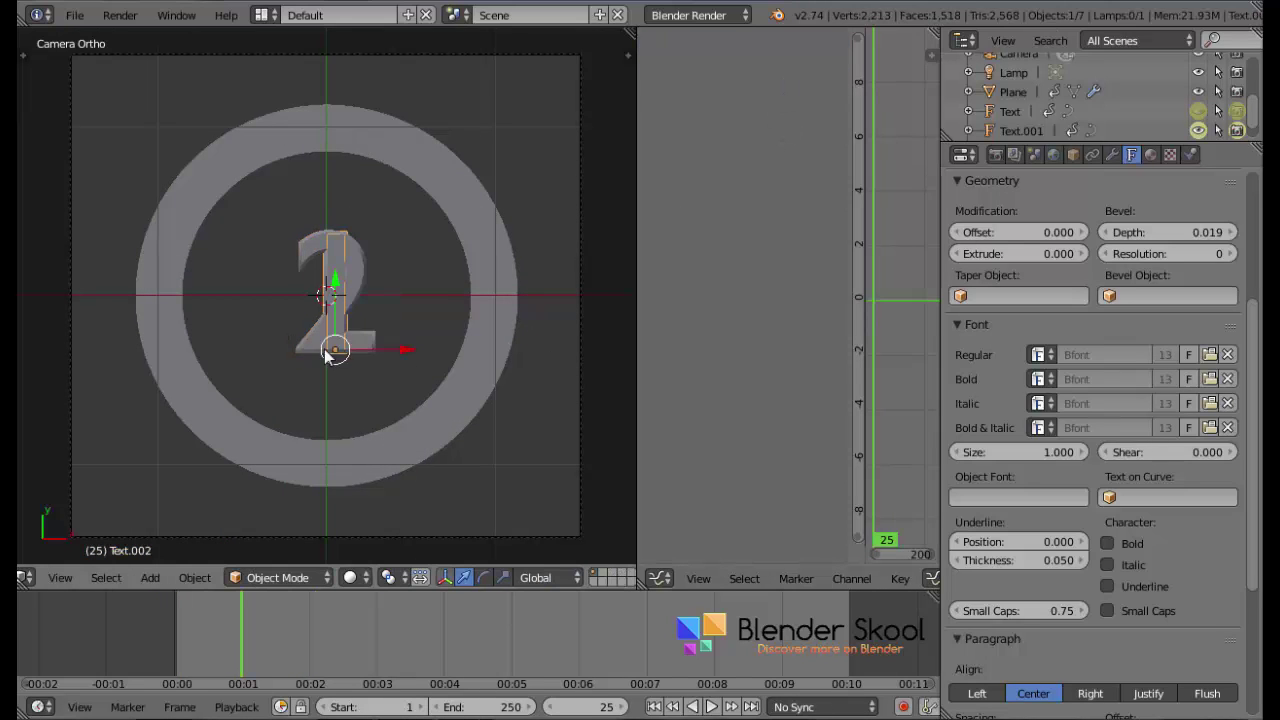
{"action": "key", "text": "z"}
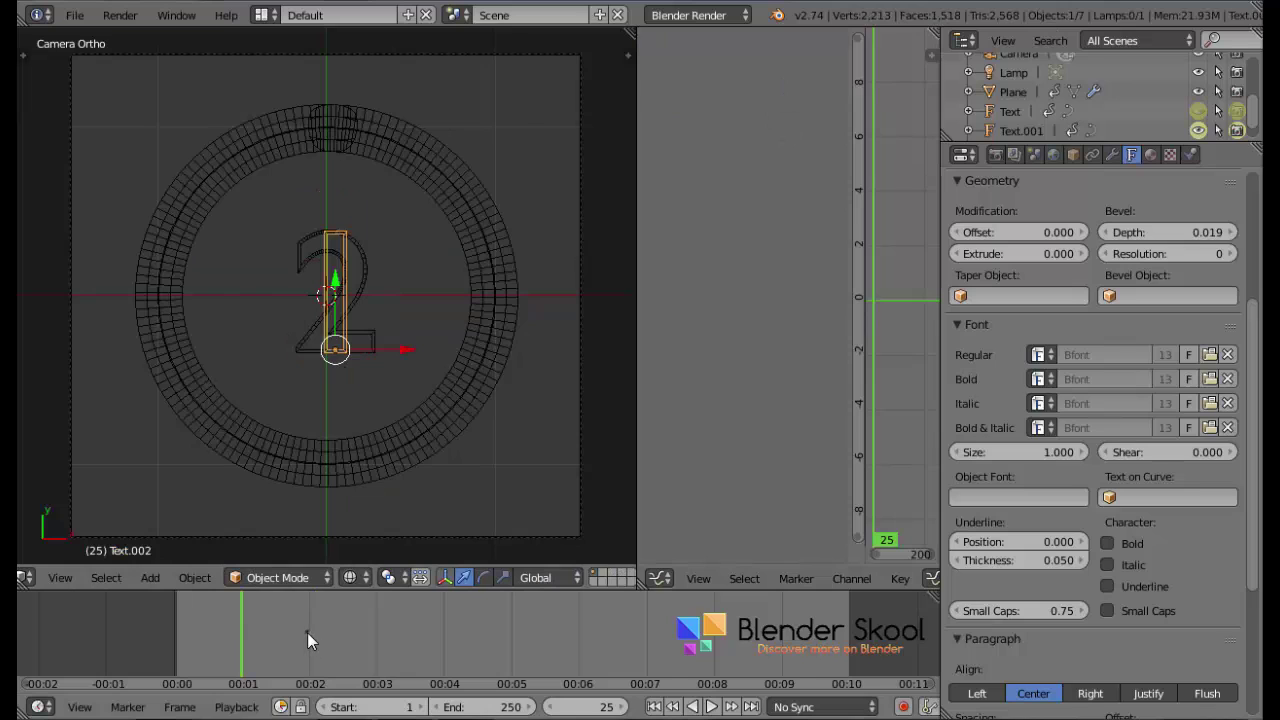
{"action": "scroll", "coordinate": [1200, 130], "scroll_direction": "down", "scroll_amount": 1}
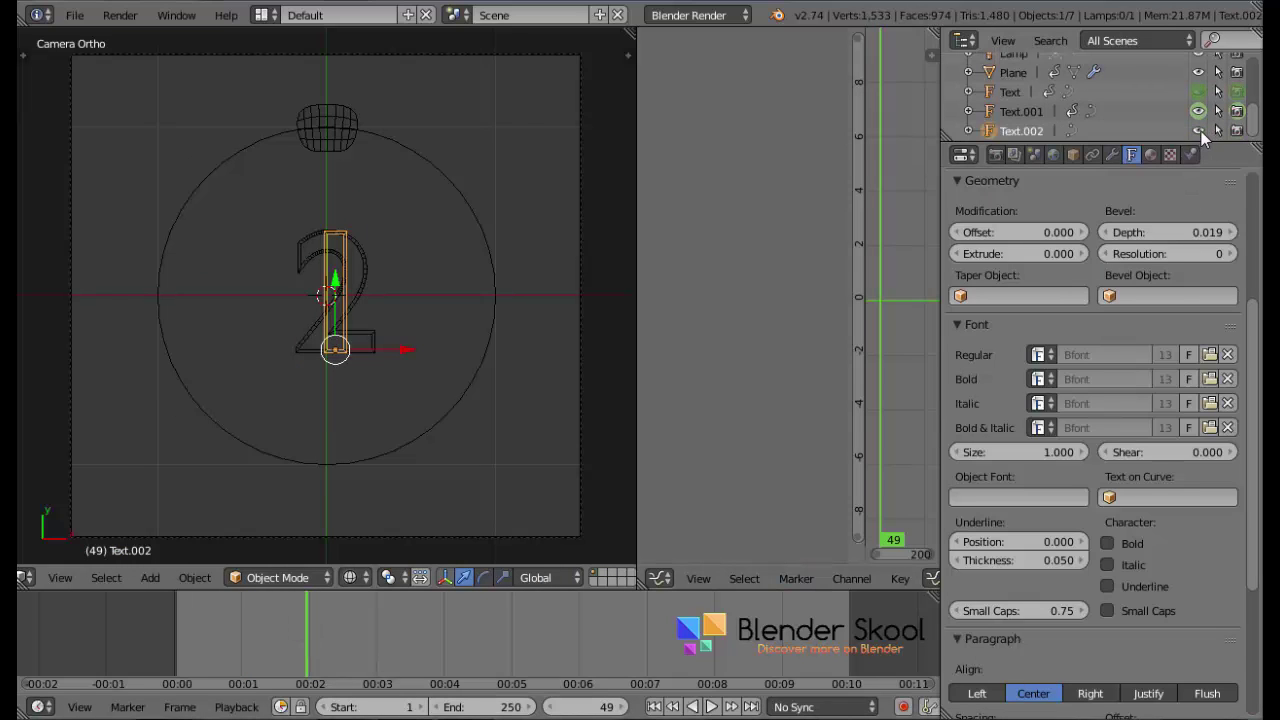
Key the 1 hidden and unrendered at frame 49, visible and renderable at frame 50.
{"action": "left_click", "coordinate": [1199, 131]}
{"action": "key", "text": "i"}
{"action": "left_click", "coordinate": [1236, 131]}
{"action": "key", "text": "Right"}
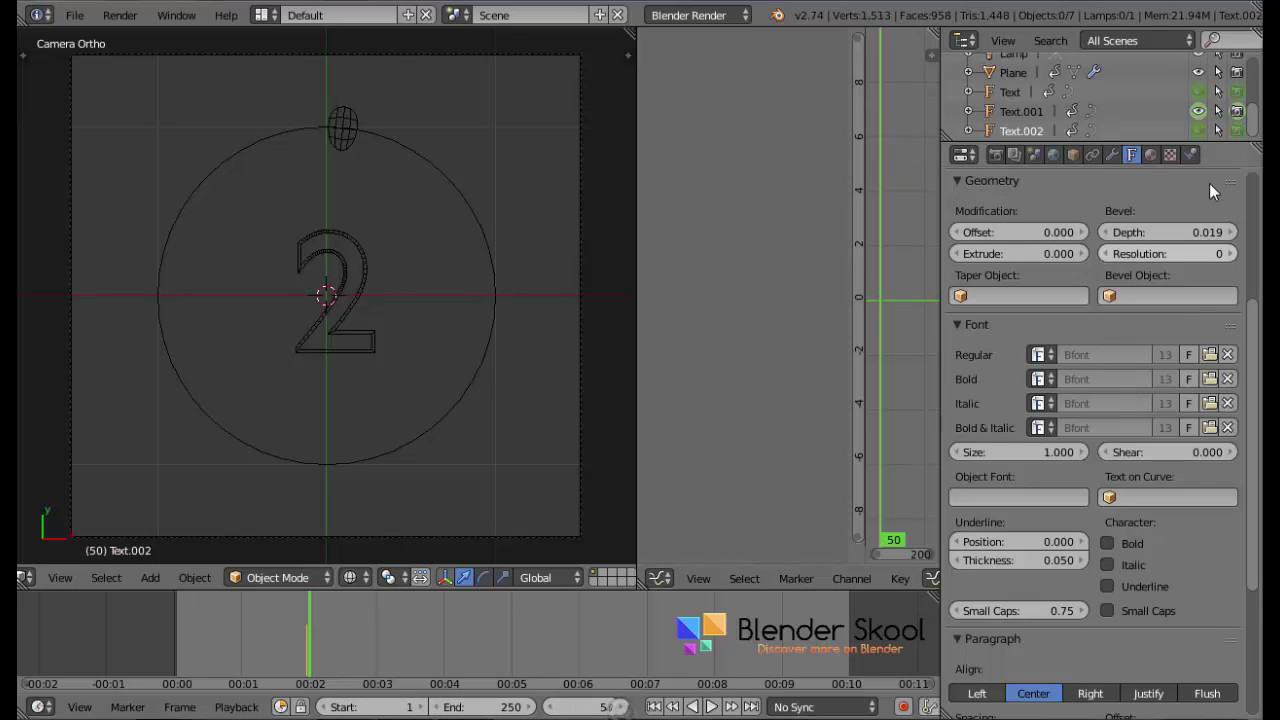
{"action": "left_click", "coordinate": [1199, 131]}
{"action": "key", "text": "i"}
{"action": "left_click", "coordinate": [1237, 131]}
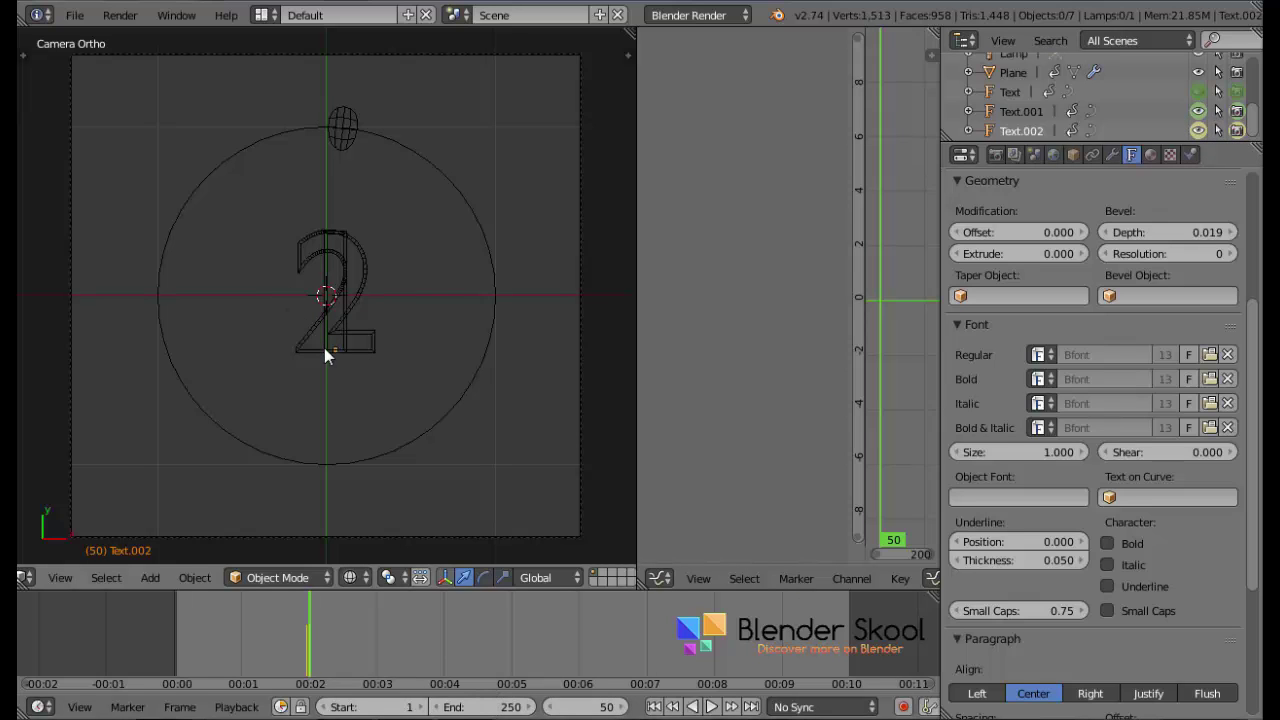
Play the animation from frame 1 in solid shading to check the number changes.
{"action": "key", "text": "z"}
{"action": "left_click", "coordinate": [654, 707]}
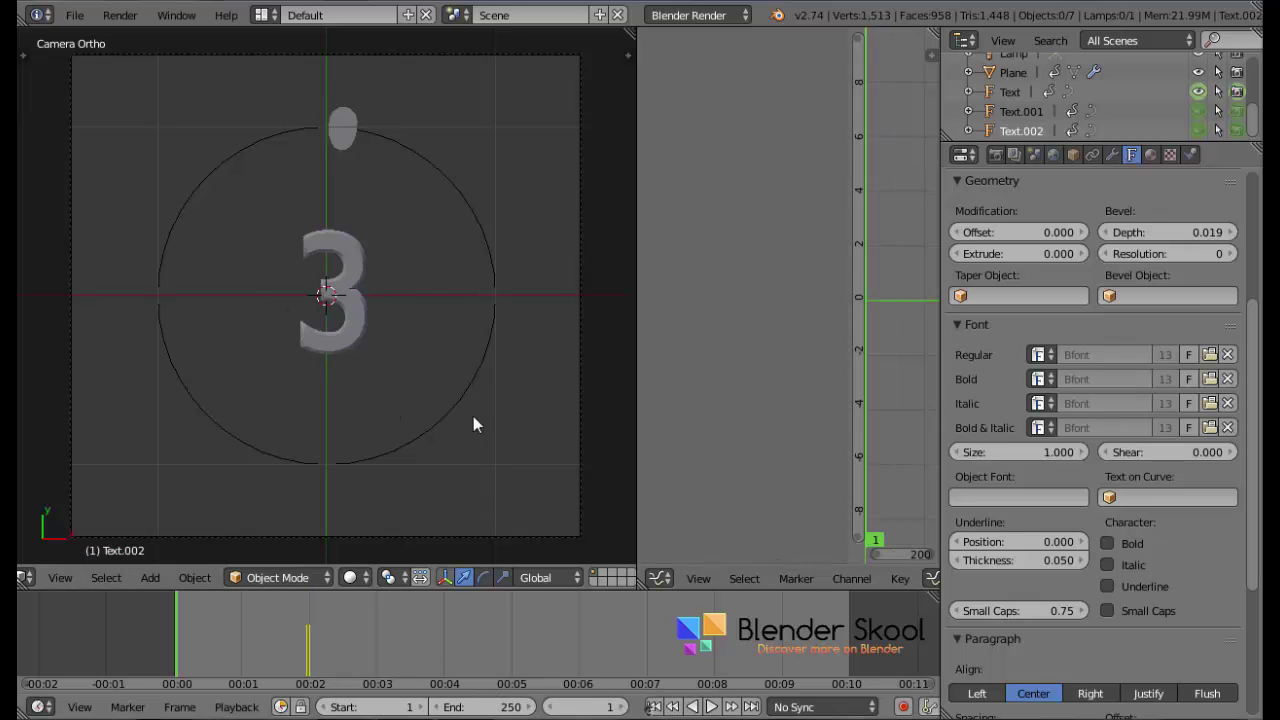
{"action": "key", "text": "alt+a"}
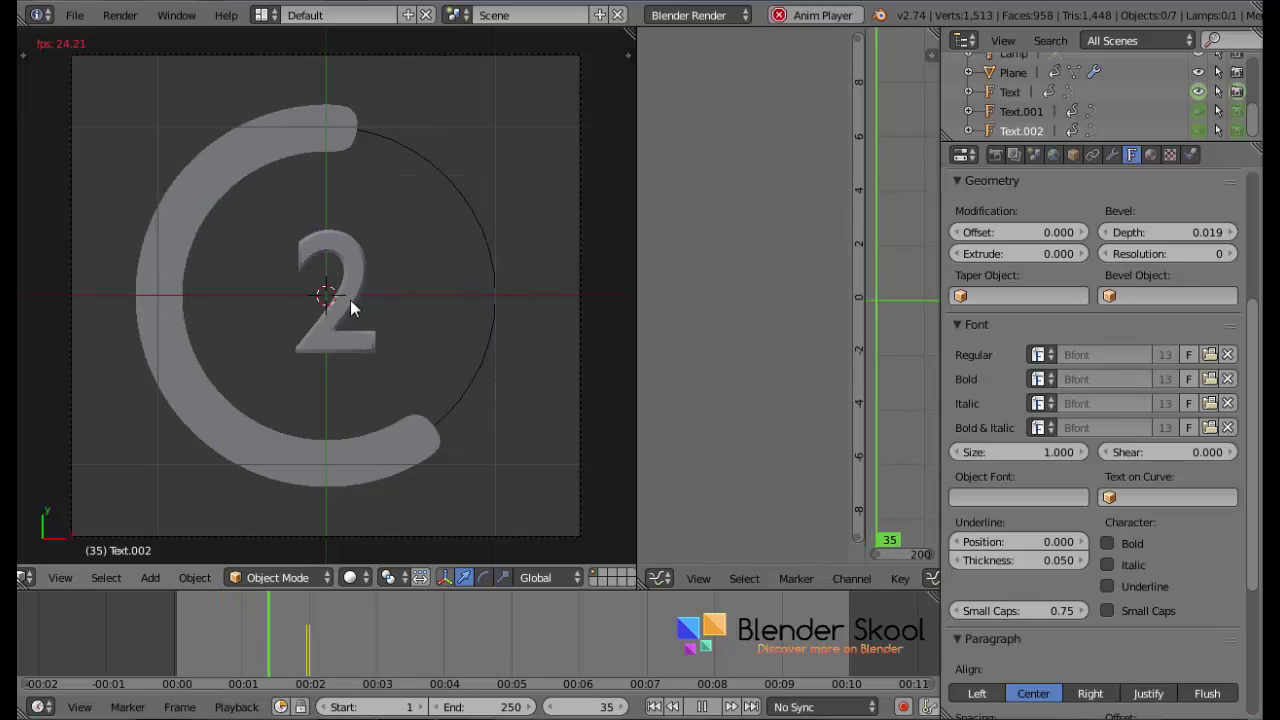
{"action": "key", "text": "Escape"}
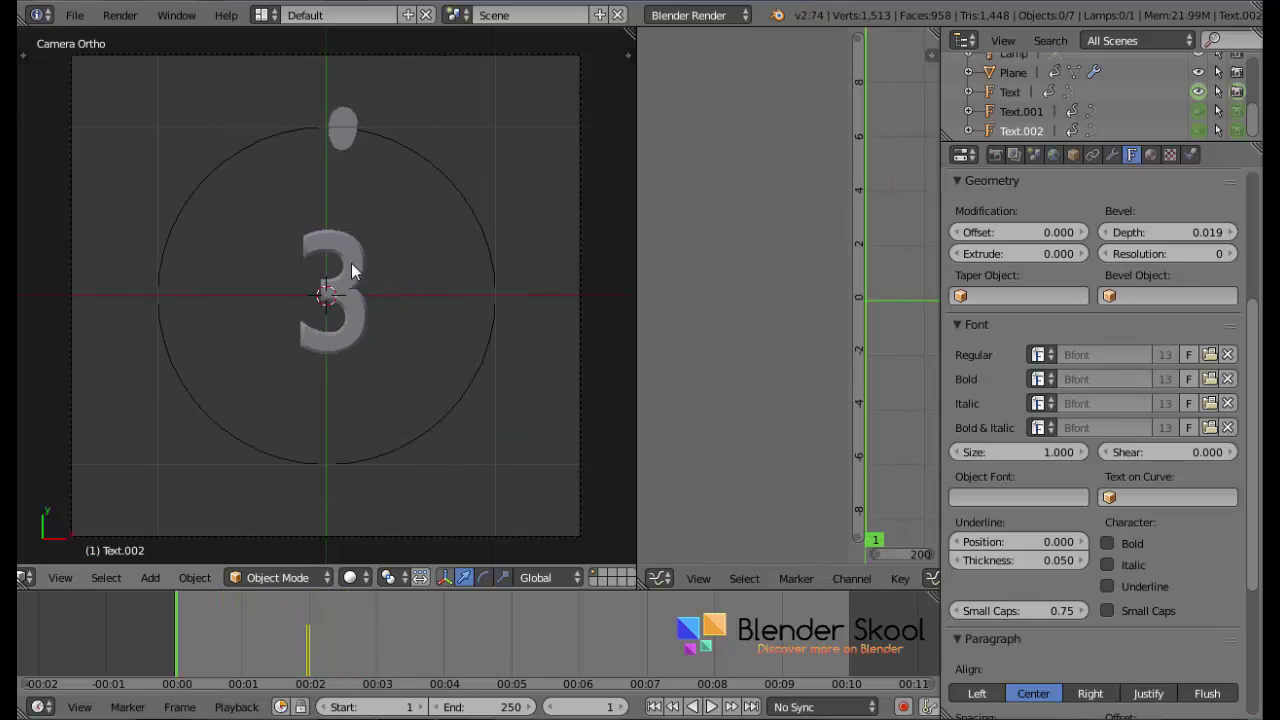
Key the 2 text object hidden from frame 50 and play the animation to check it.
{"action": "key", "text": "z"}
{"action": "key", "text": "z"}
{"action": "left_click", "coordinate": [296, 625]}
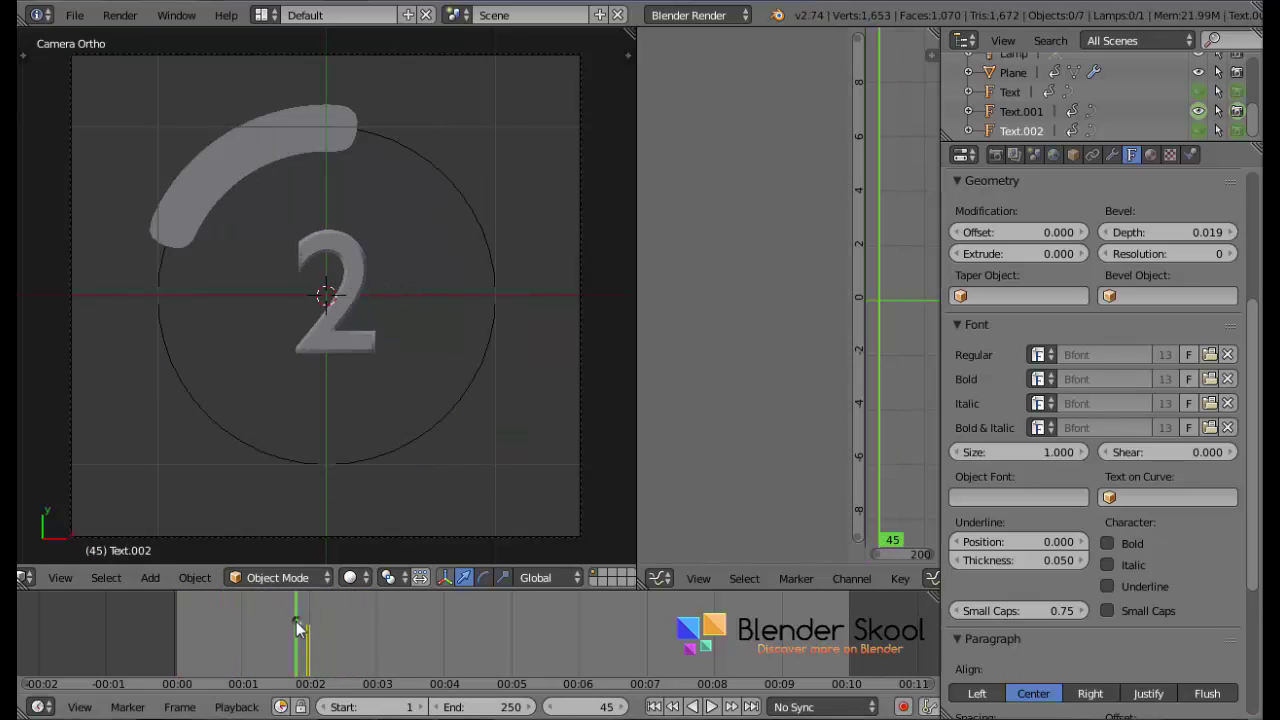
{"action": "right_click", "coordinate": [333, 307]}
{"action": "left_click_drag", "start_coordinate": [279, 628], "coordinate": [310, 662]}
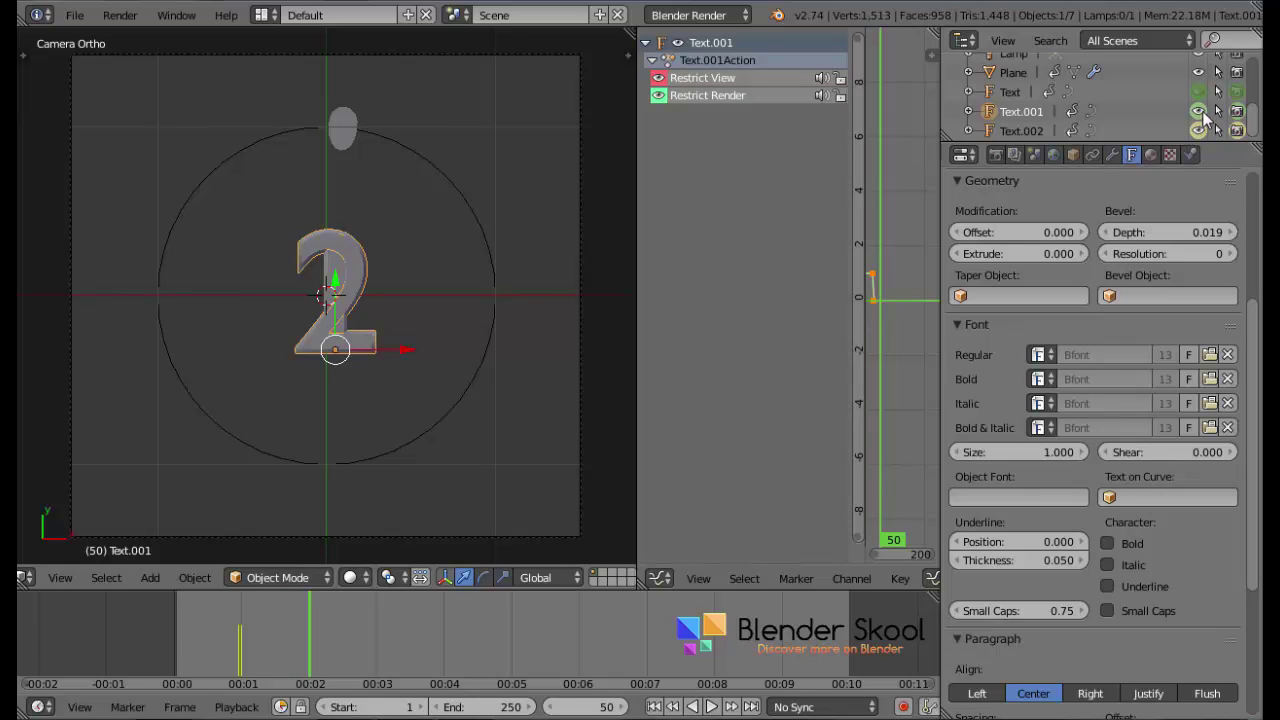
{"action": "left_click", "coordinate": [1200, 113]}
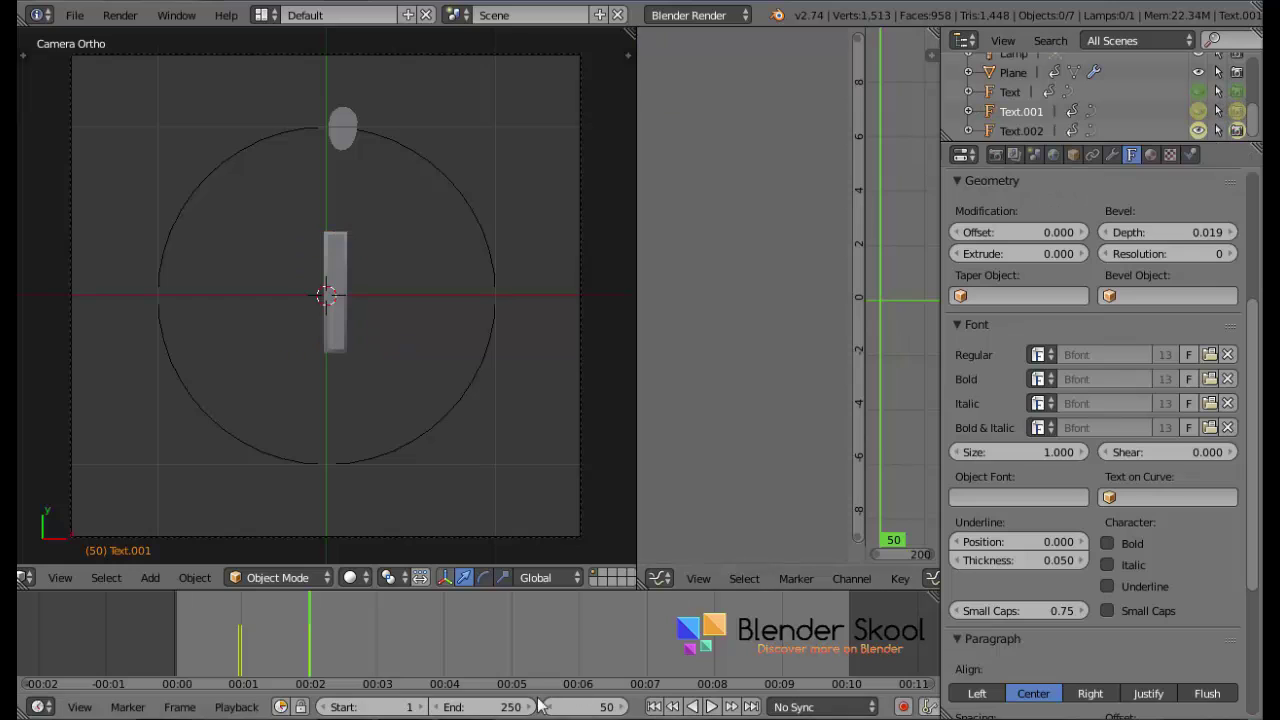
{"action": "key", "text": "Left"}
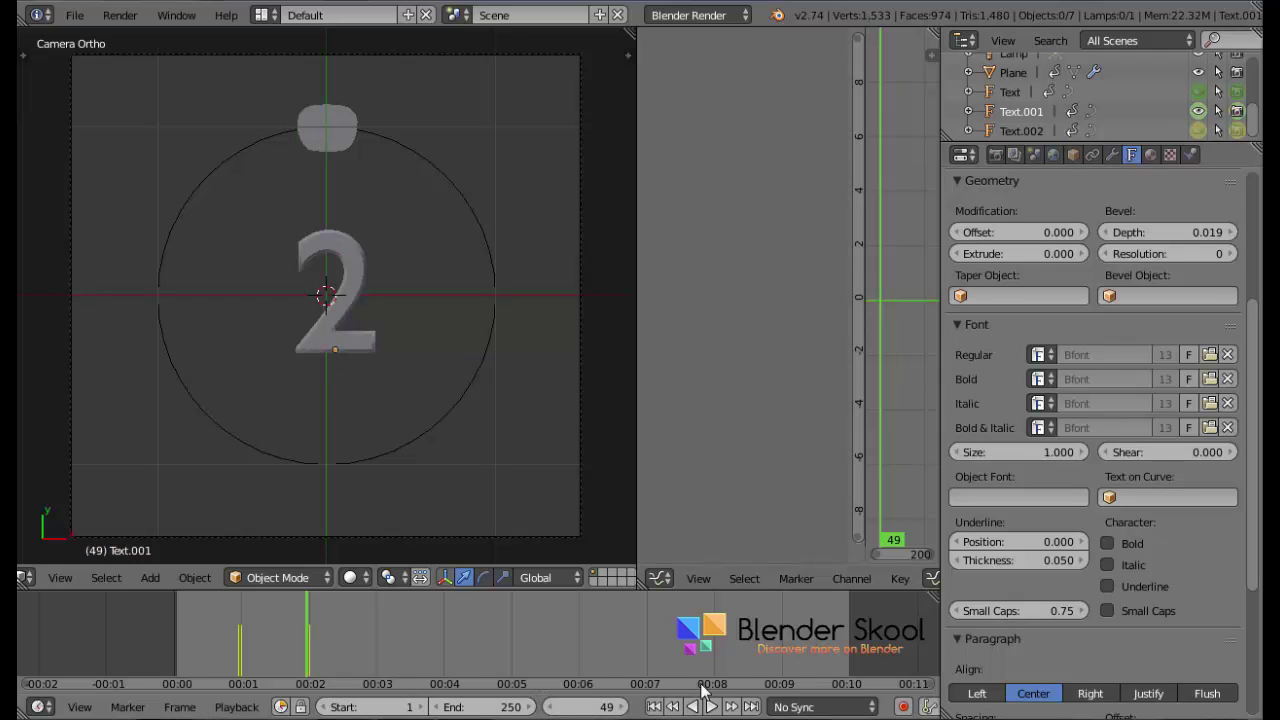
{"action": "left_click", "coordinate": [657, 705]}
{"action": "key", "text": "alt+a"}
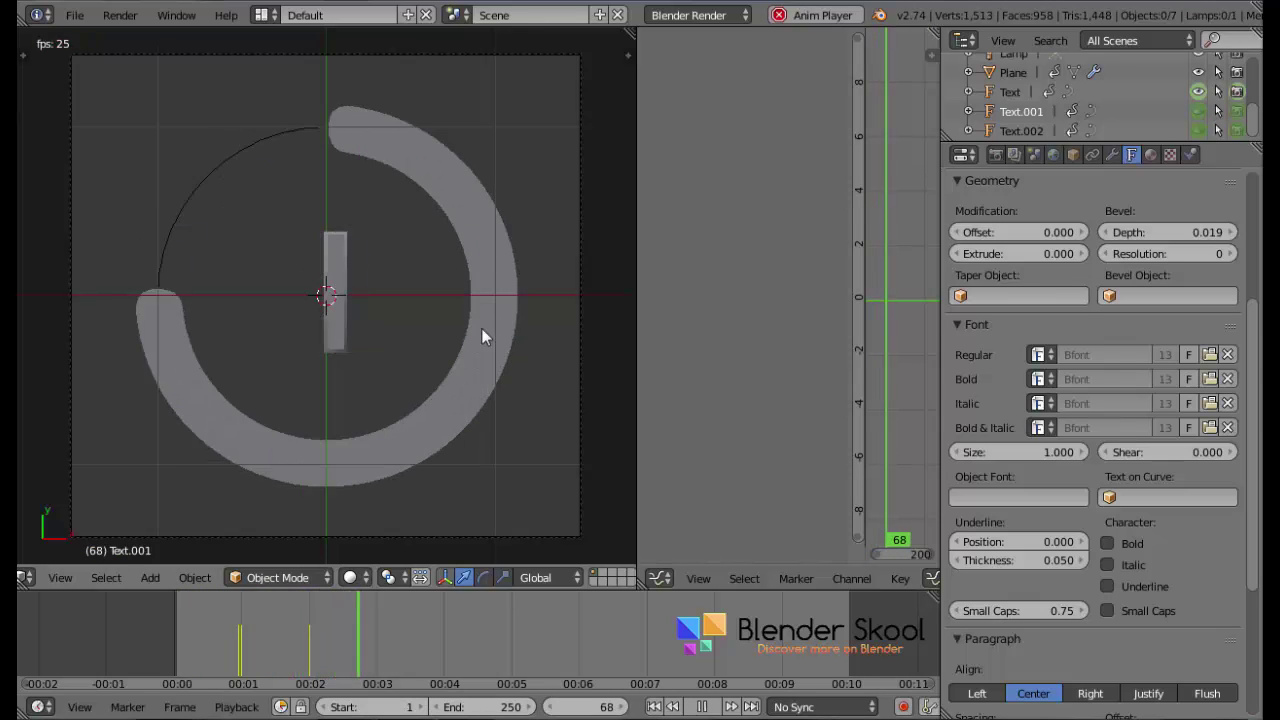
{"action": "key", "text": "Escape"}
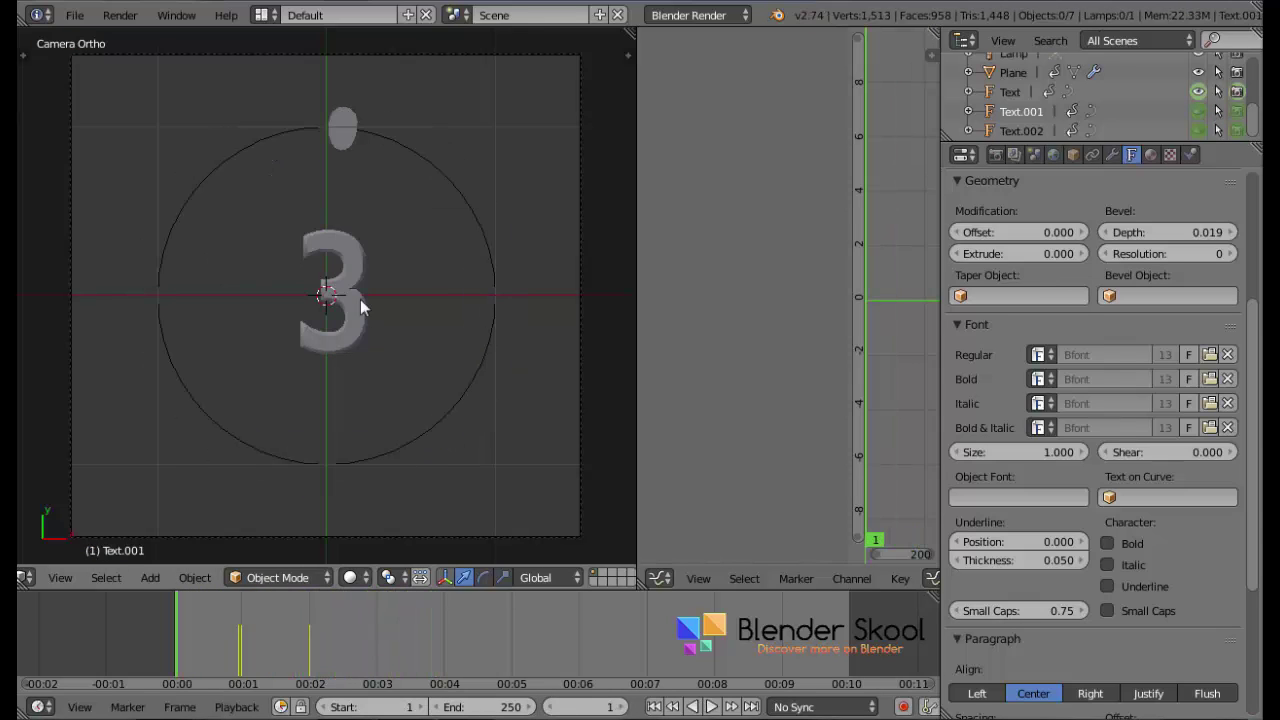
Set the animation's end frame to 75.
{"action": "left_click_drag", "start_coordinate": [330, 632], "coordinate": [378, 630]}
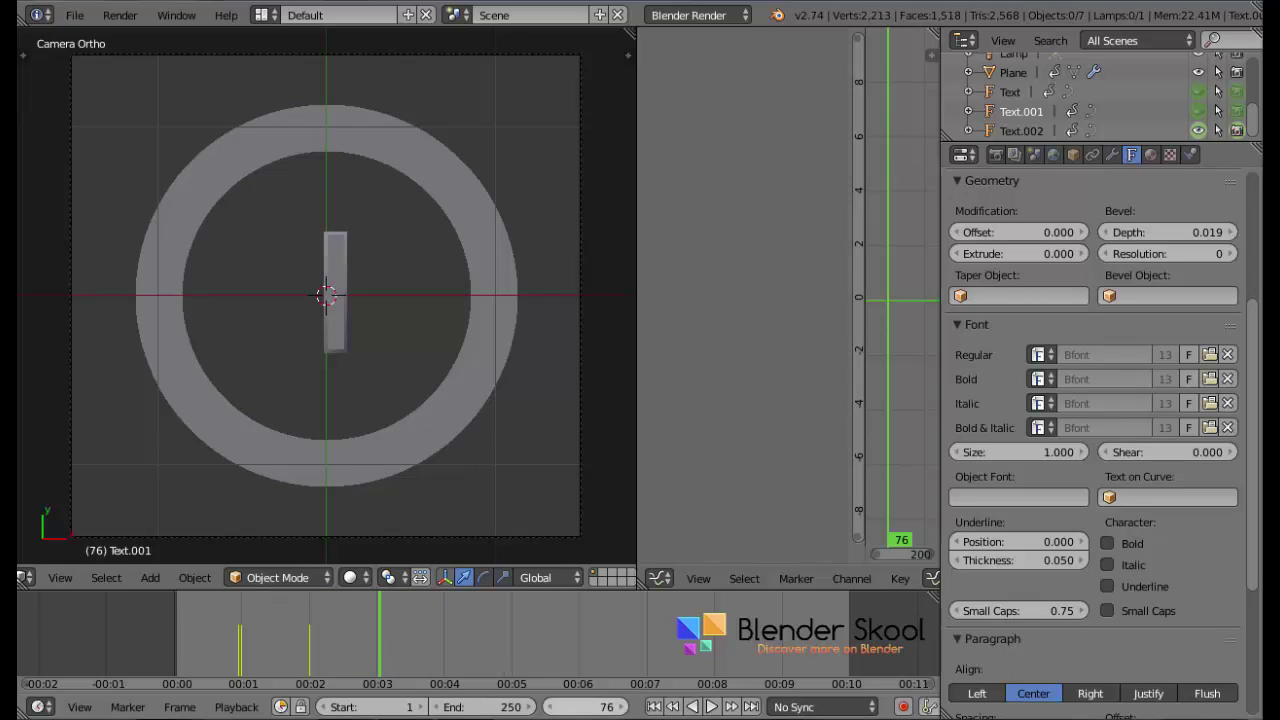
{"action": "left_click", "coordinate": [553, 707]}
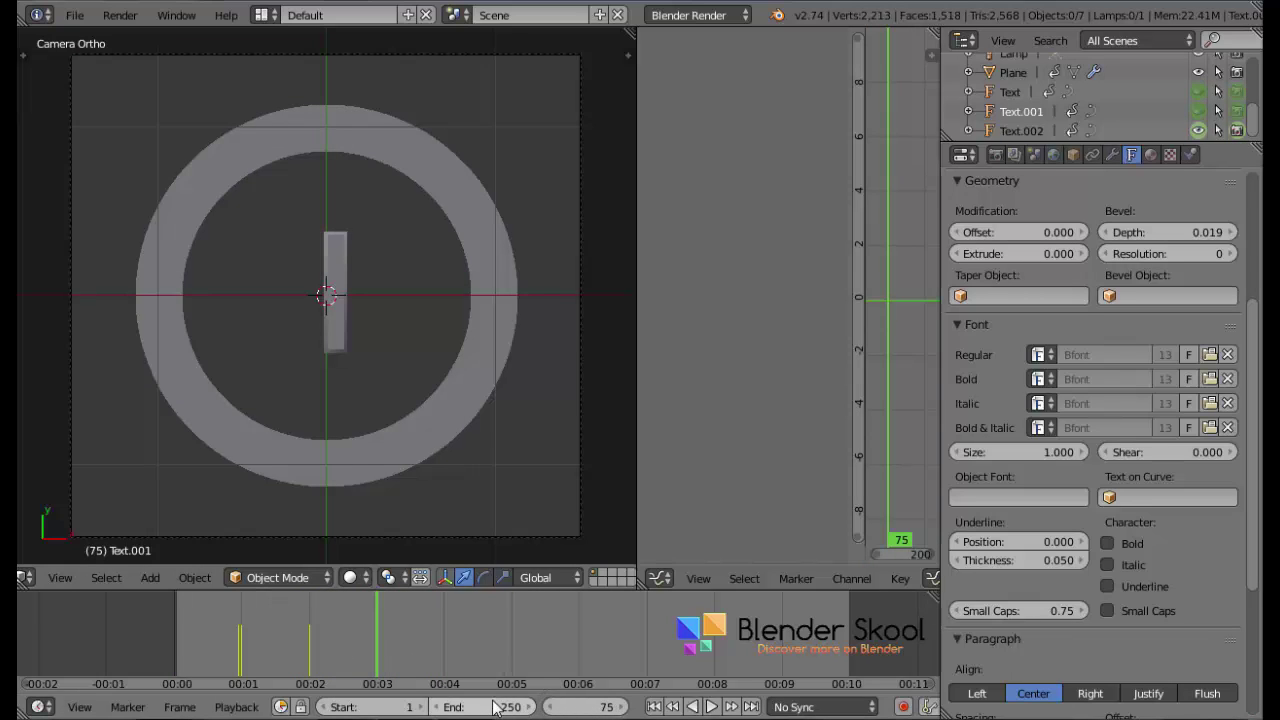
{"action": "left_click", "coordinate": [492, 706]}
{"action": "type", "text": "75"}
{"action": "key", "text": "Return"}
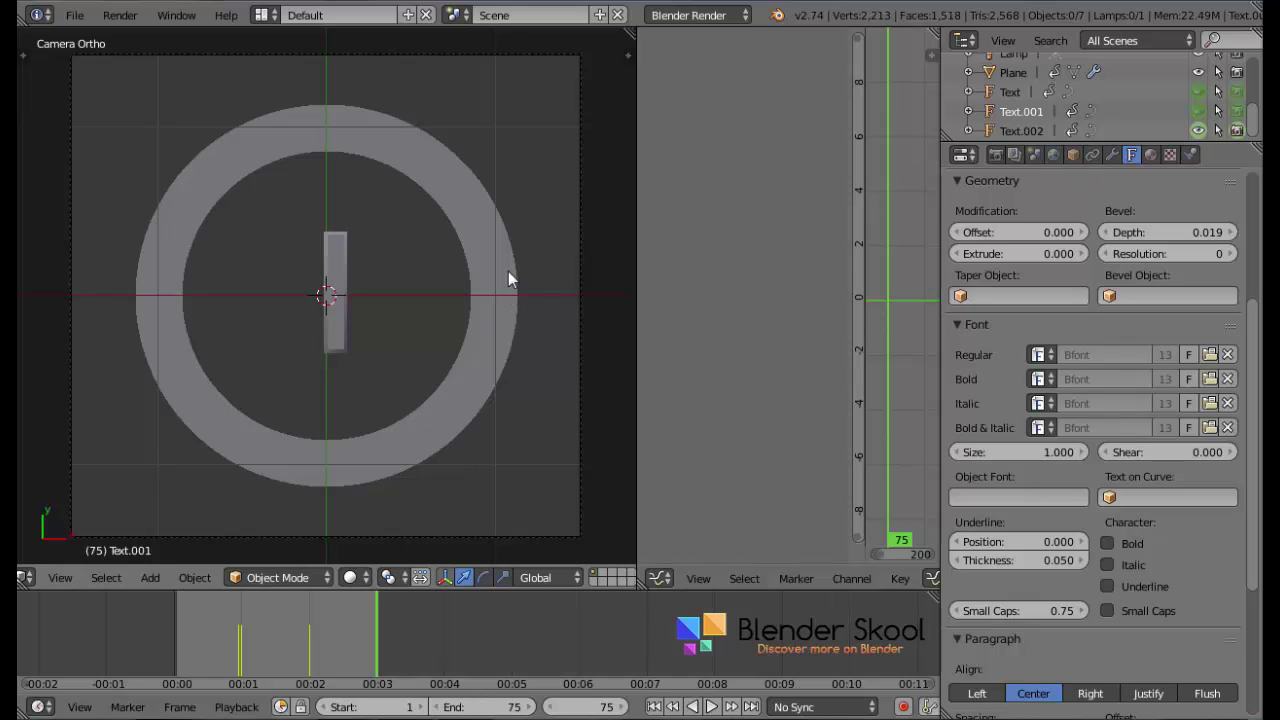
{"action": "right_click", "coordinate": [459, 191]}
Create a new material for the ring plane and switch the render engine to Cycles.
{"action": "right_click", "coordinate": [427, 136]}
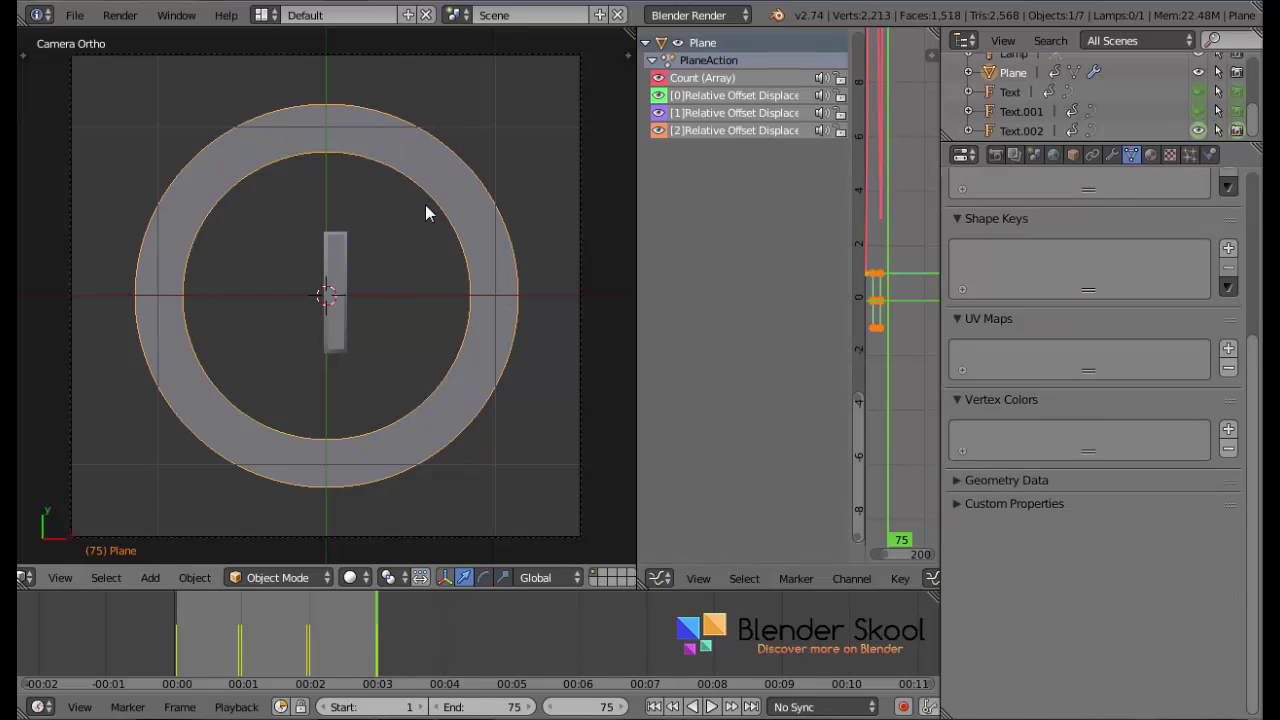
{"action": "left_click", "coordinate": [1150, 154]}
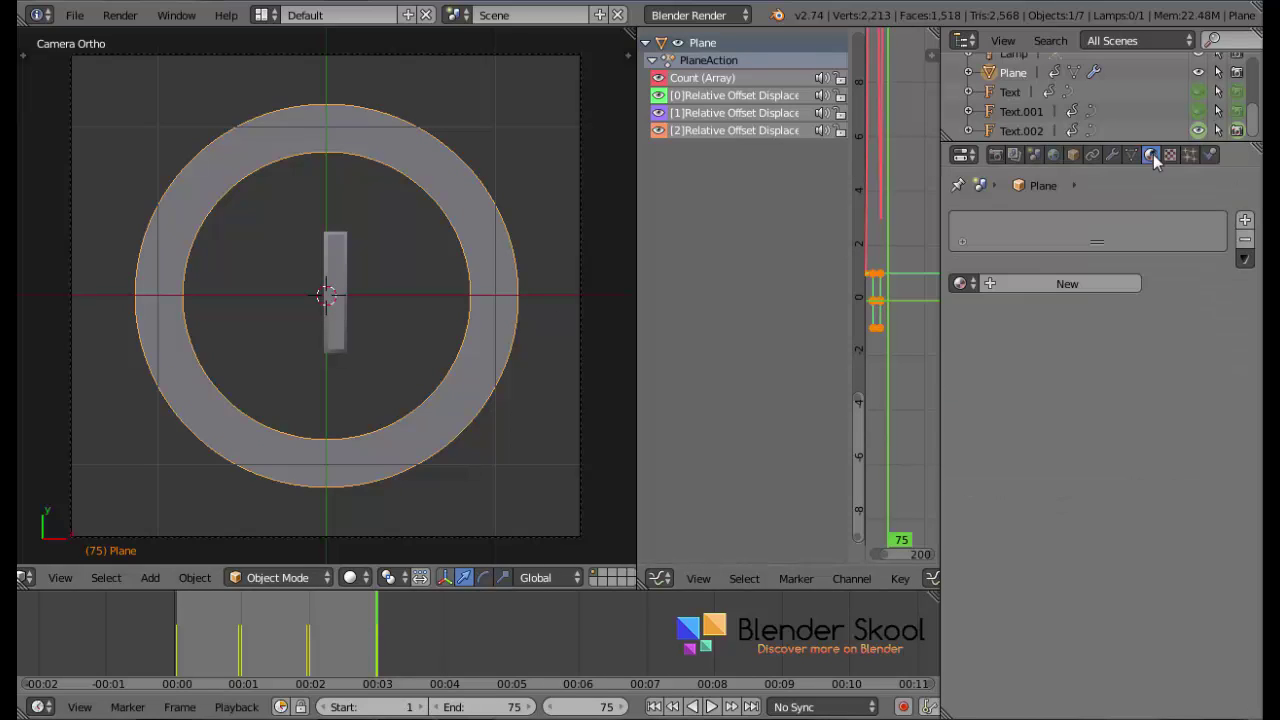
{"action": "left_click", "coordinate": [1100, 283]}
{"action": "left_click", "coordinate": [705, 15]}
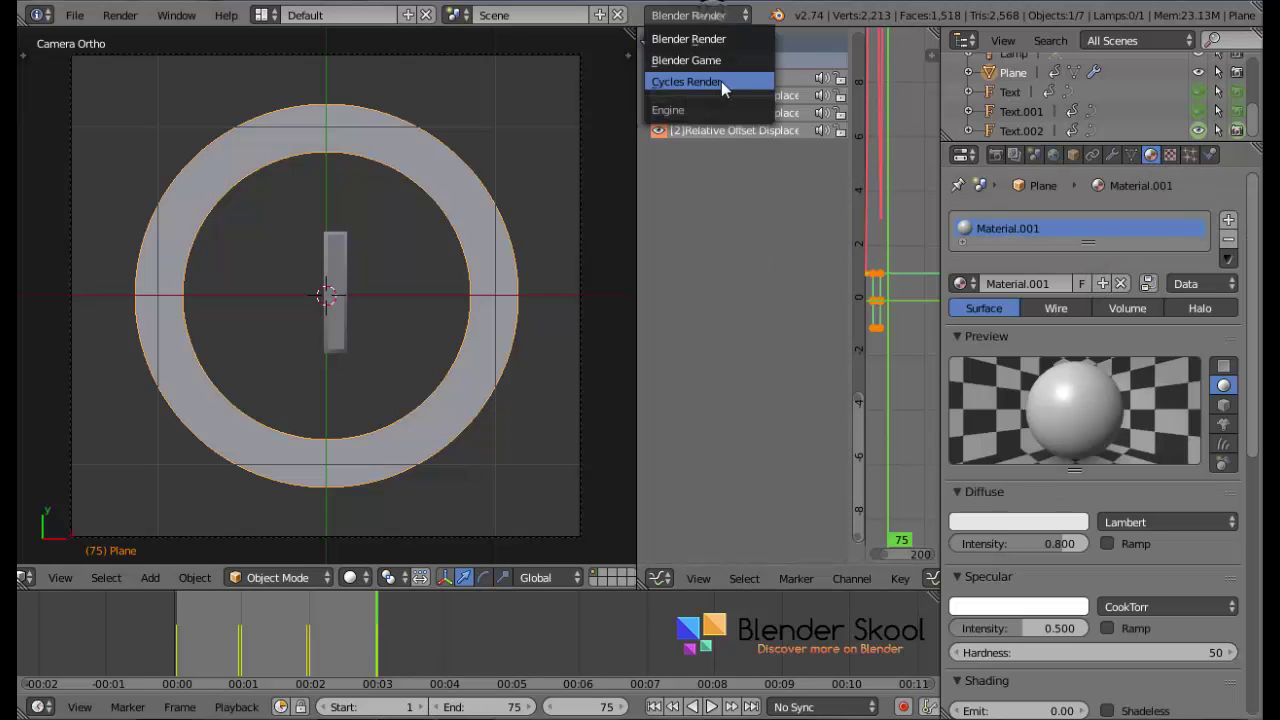
{"action": "left_click", "coordinate": [721, 81]}
Give the ring material a blue node-based diffuse colour and copy it into the Viewport Color.
{"action": "left_click", "coordinate": [1003, 386]}
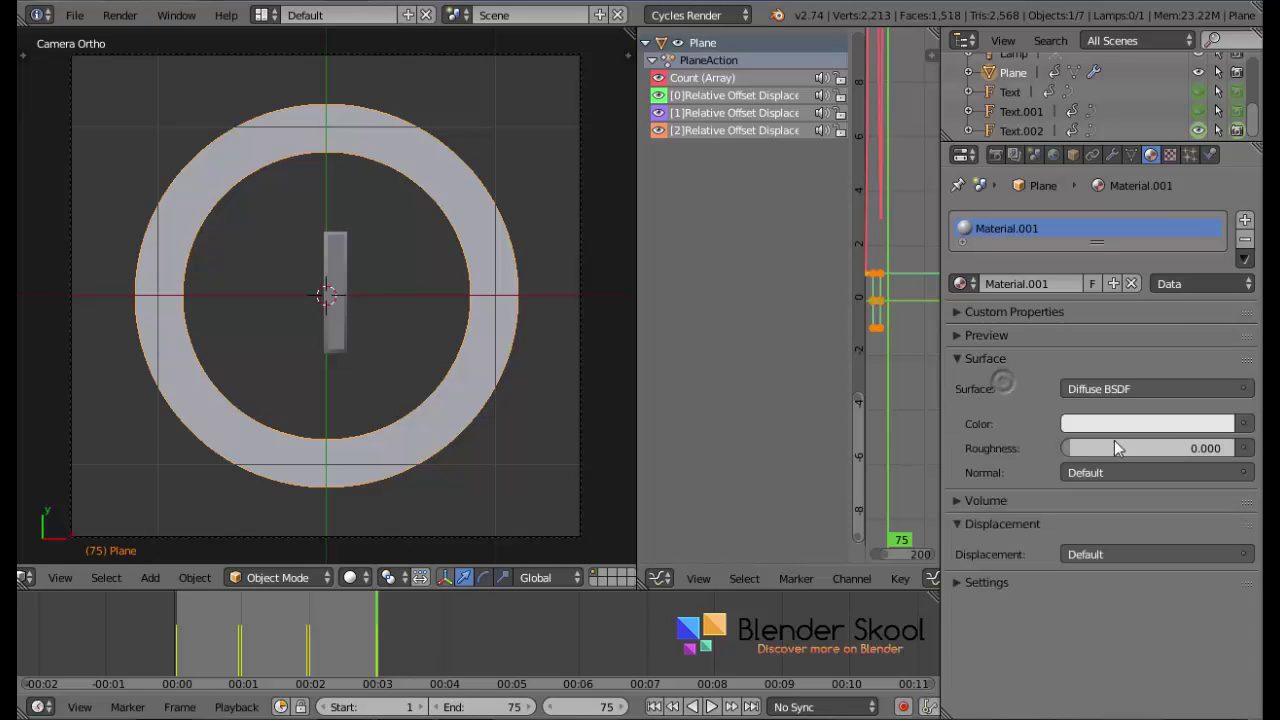
{"action": "left_click", "coordinate": [1121, 429]}
{"action": "left_click_drag", "start_coordinate": [1137, 216], "coordinate": [1164, 149]}
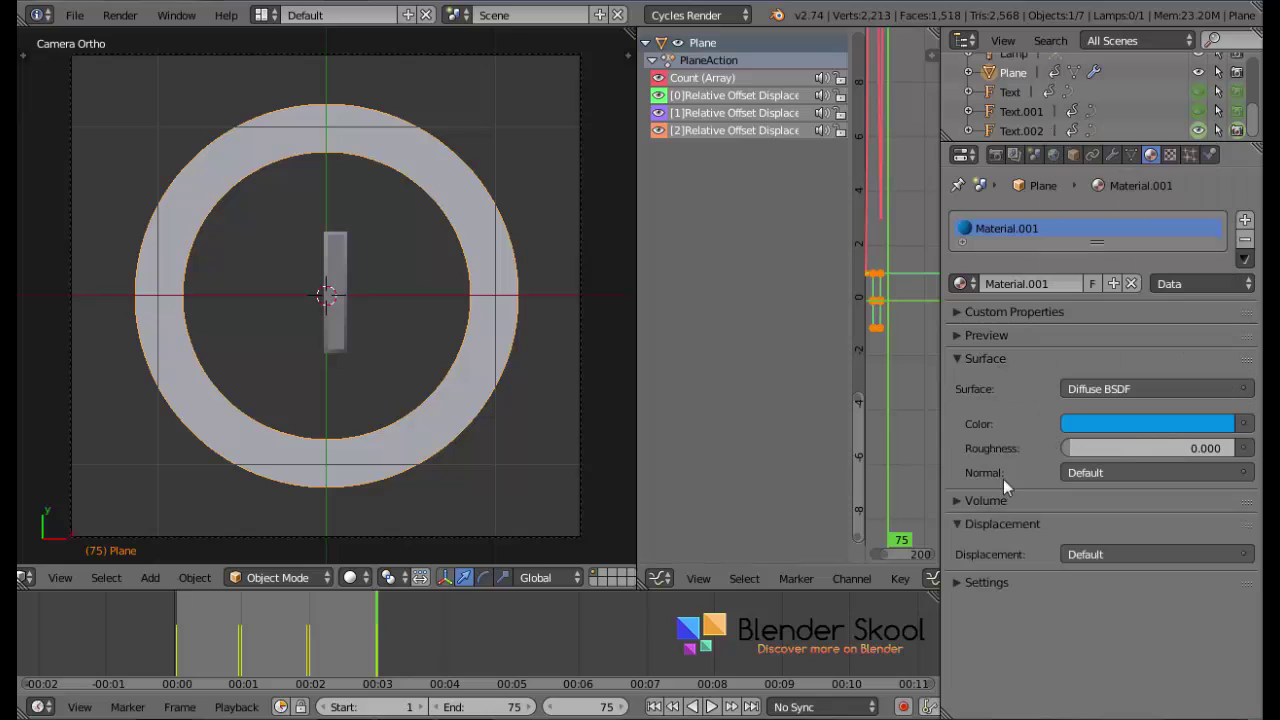
{"action": "left_click", "coordinate": [1011, 584]}
{"action": "scroll", "coordinate": [1020, 660], "scroll_direction": "down", "scroll_amount": 2}
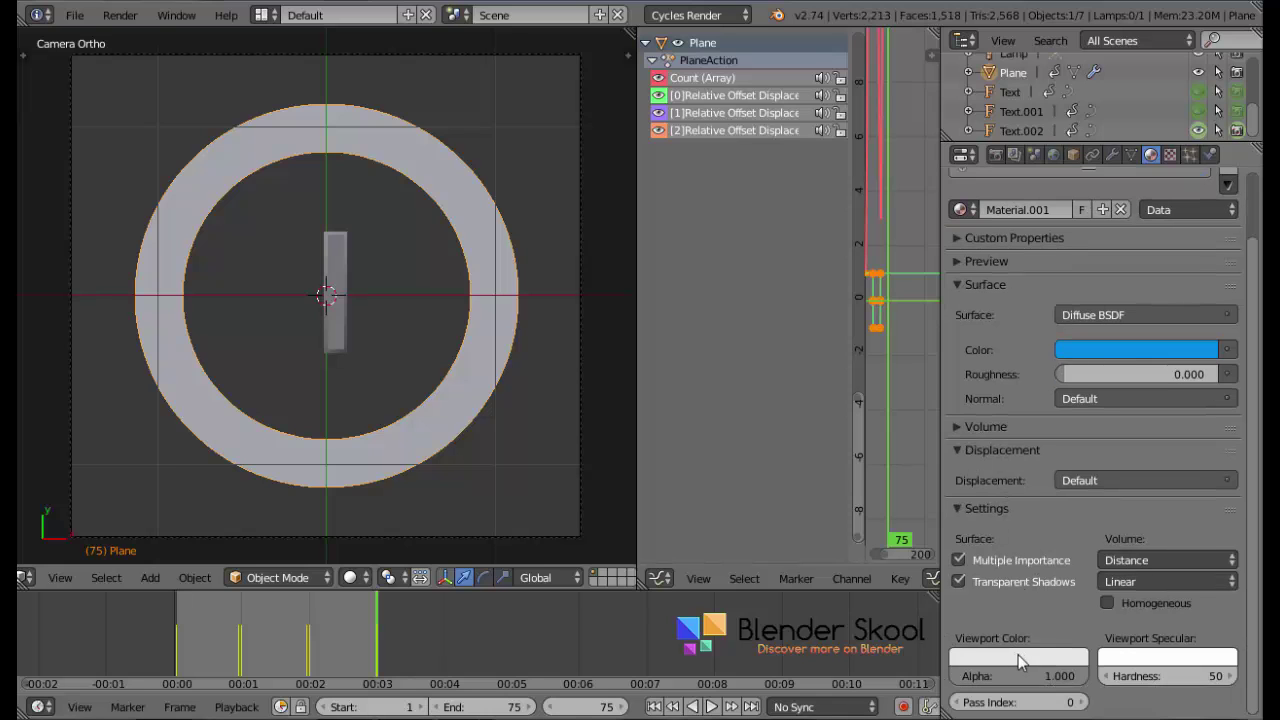
{"action": "left_click", "coordinate": [1018, 657]}
{"action": "left_click_drag", "start_coordinate": [1103, 343], "coordinate": [1018, 657]}
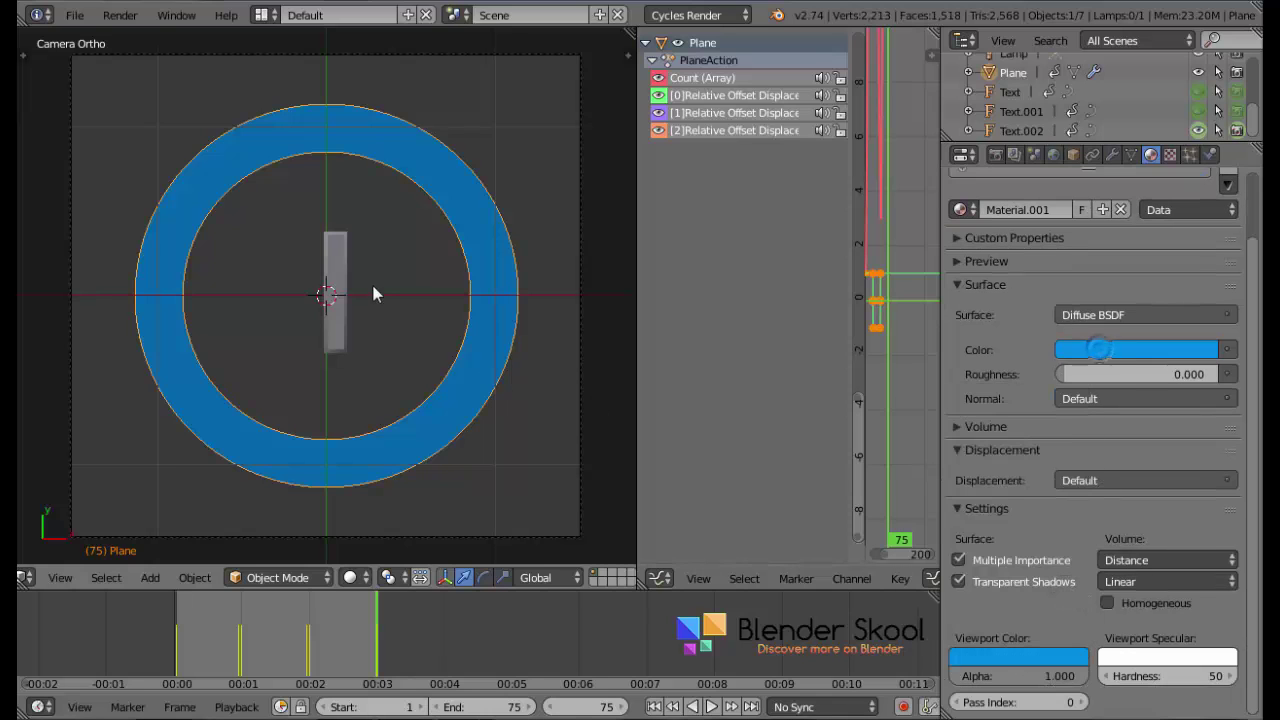
{"action": "right_click", "coordinate": [345, 240]}
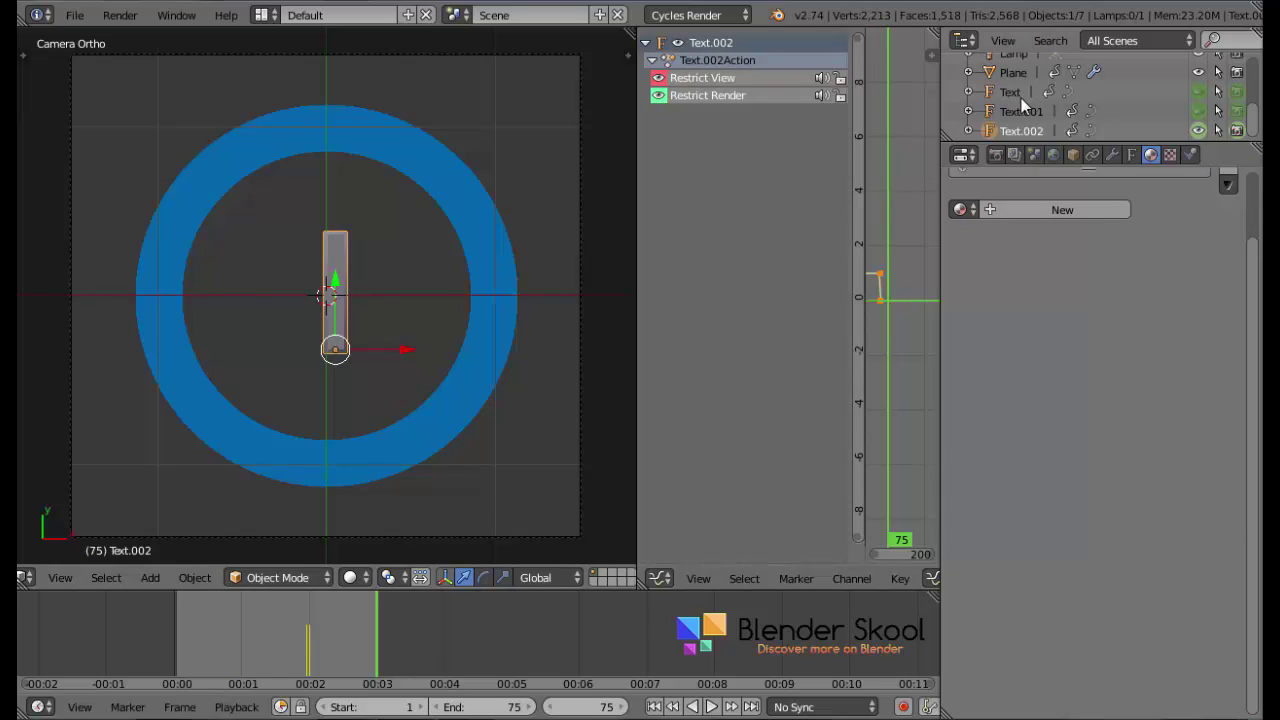
Link the ring's blue material onto the 3 with Ctrl+L > Materials, then play to check.
{"action": "left_click", "coordinate": [653, 707]}
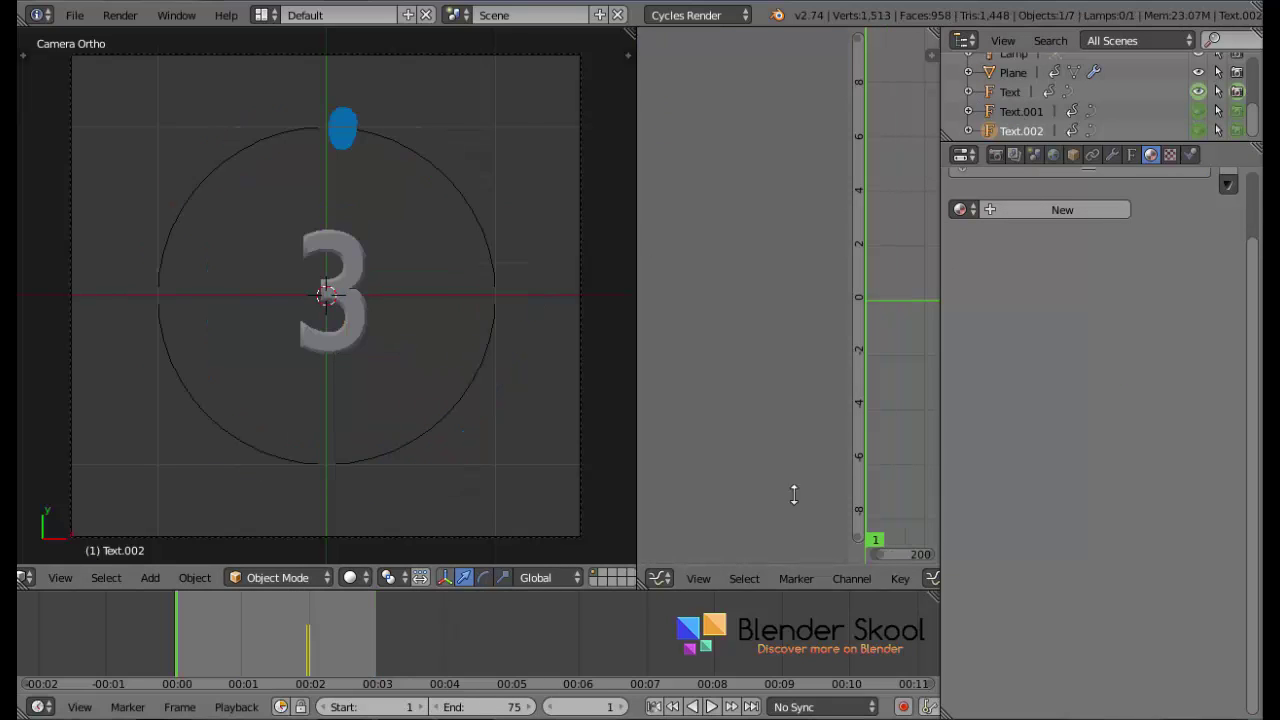
{"action": "left_click", "coordinate": [1010, 90]}
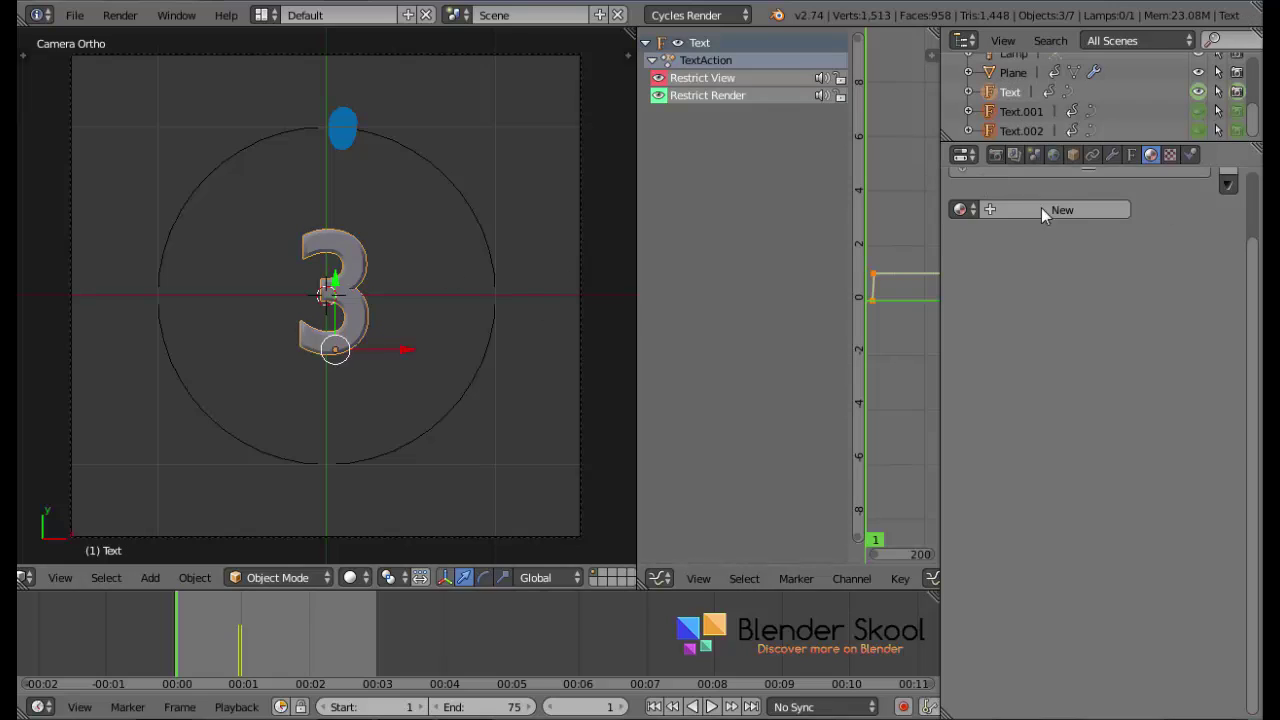
{"action": "key", "text": "ctrl+l"}
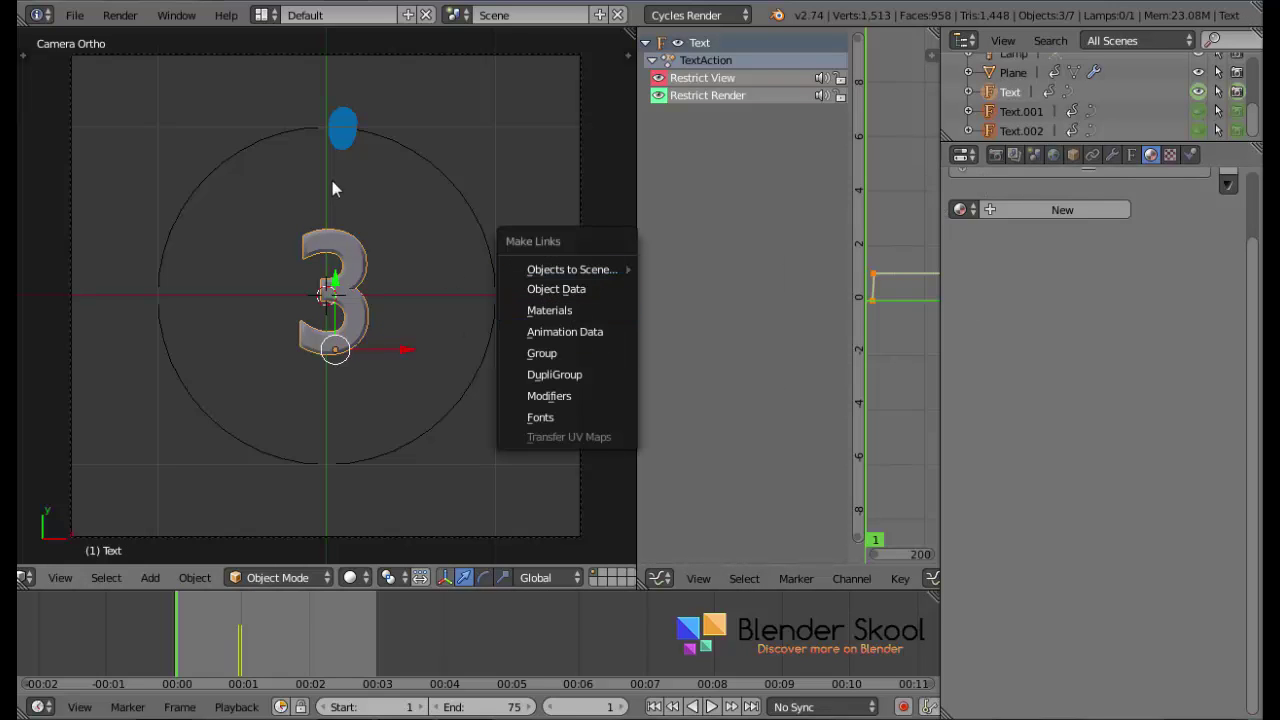
{"action": "right_click", "coordinate": [345, 126], "text": "shift"}
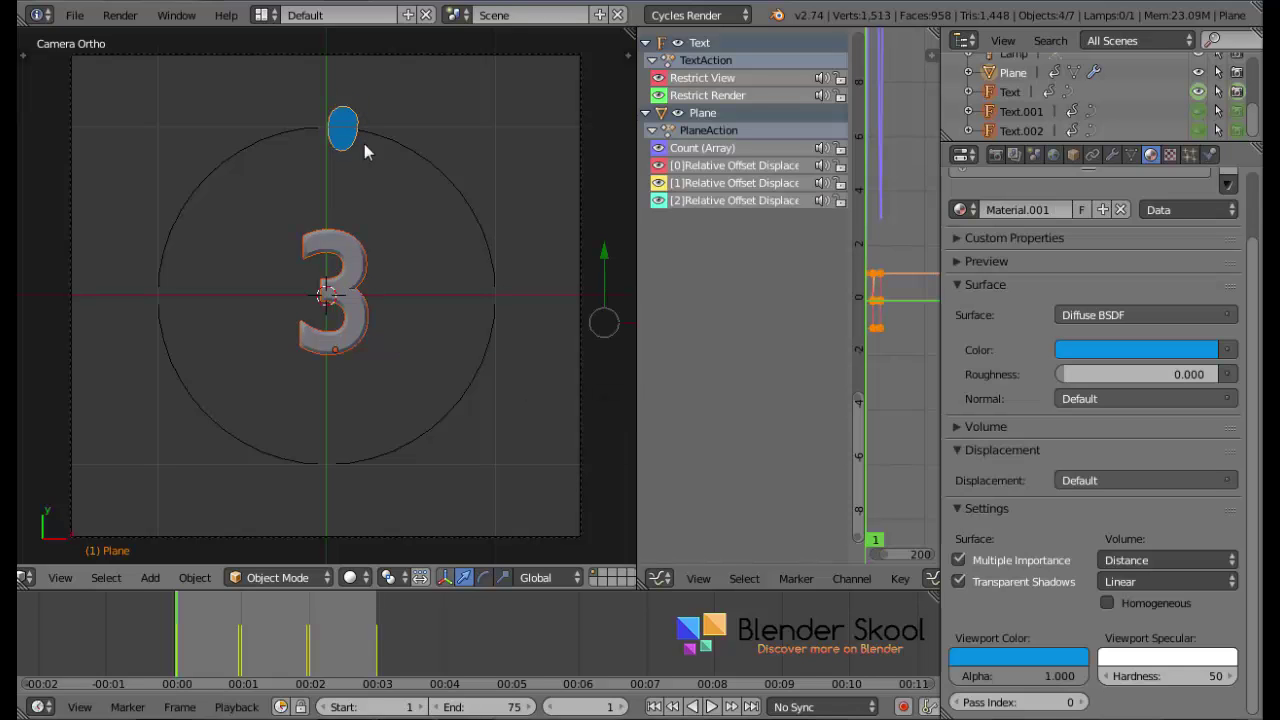
{"action": "key", "text": "ctrl+l"}
{"action": "mouse_move", "coordinate": [443, 312]}
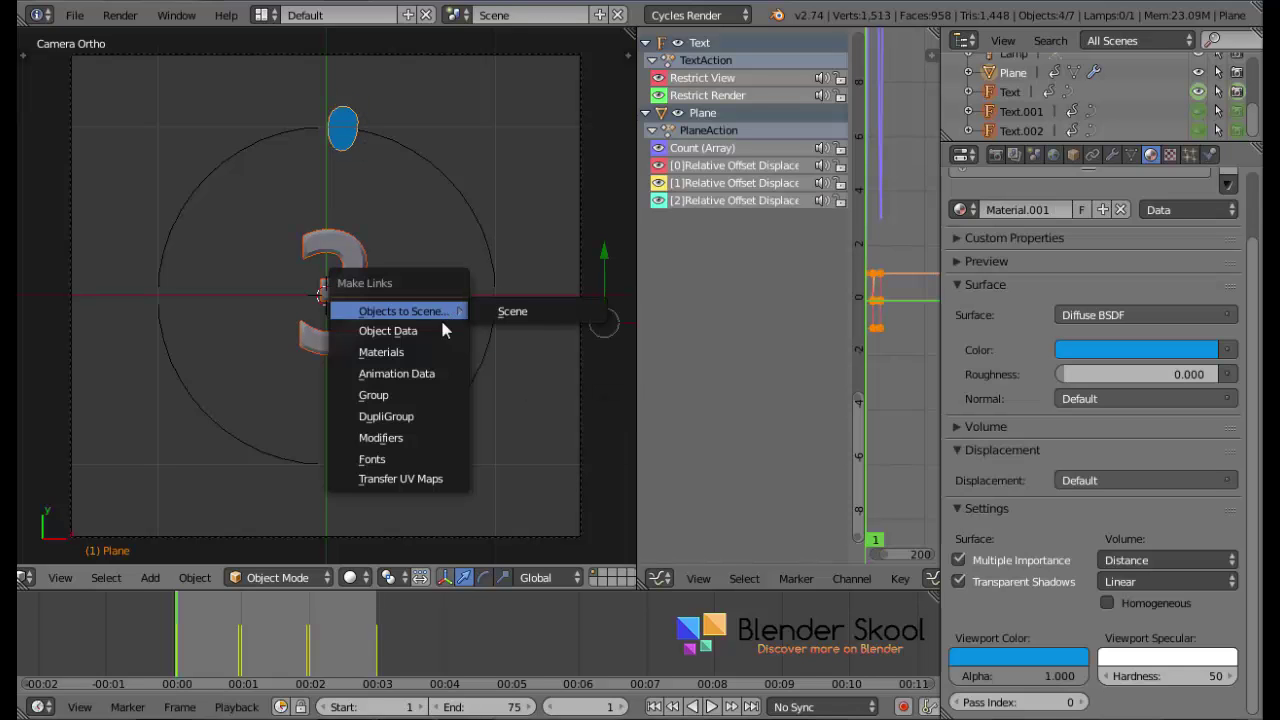
{"action": "left_click", "coordinate": [428, 351]}
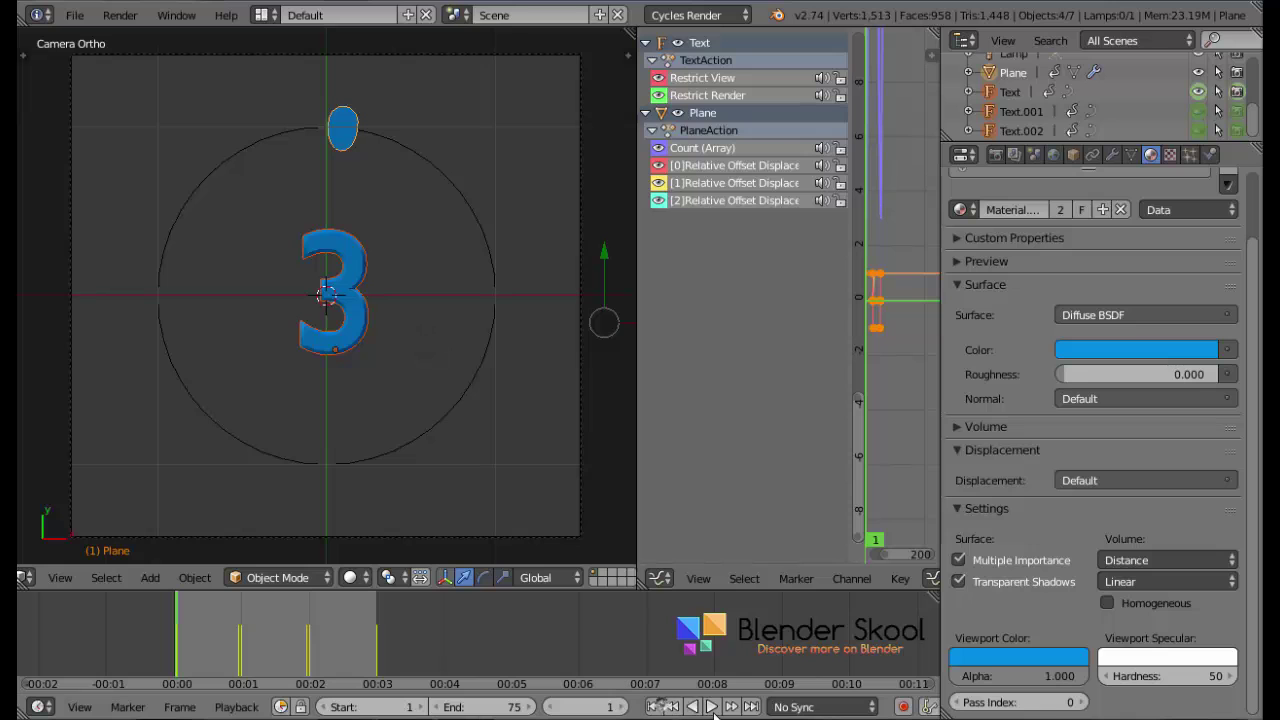
{"action": "left_click", "coordinate": [712, 708]}
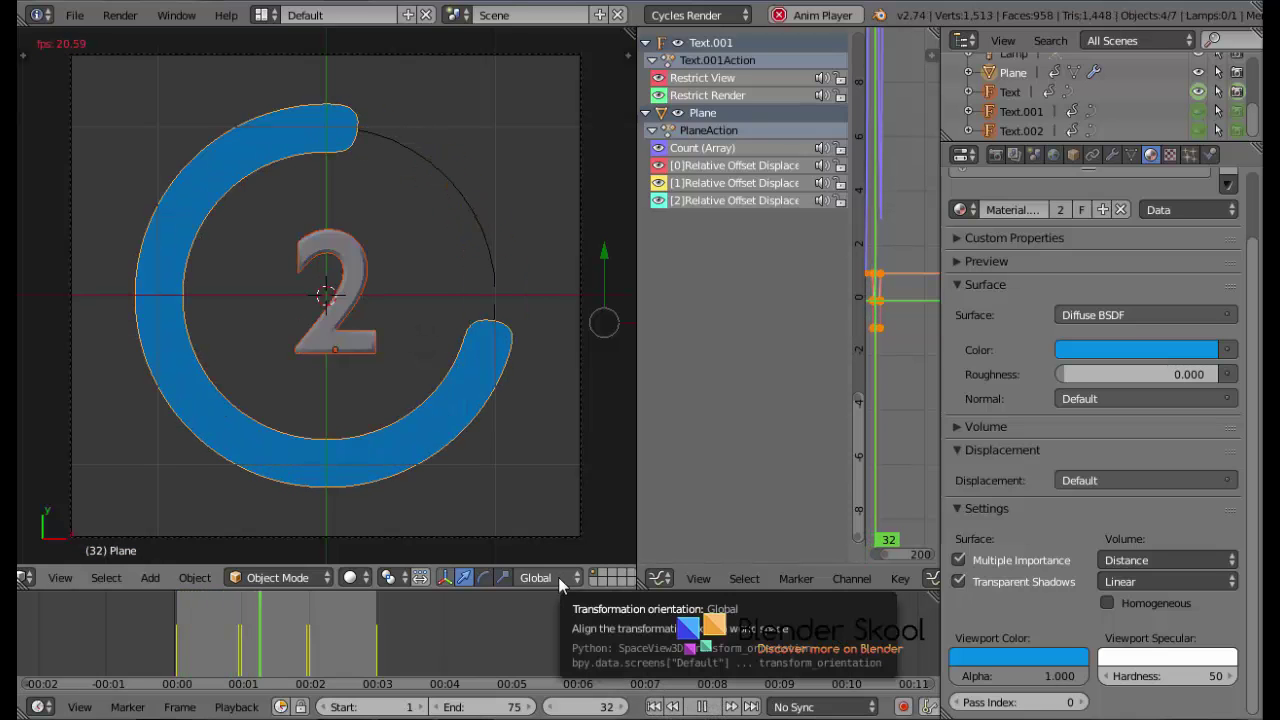
{"action": "key", "text": "alt+a"}
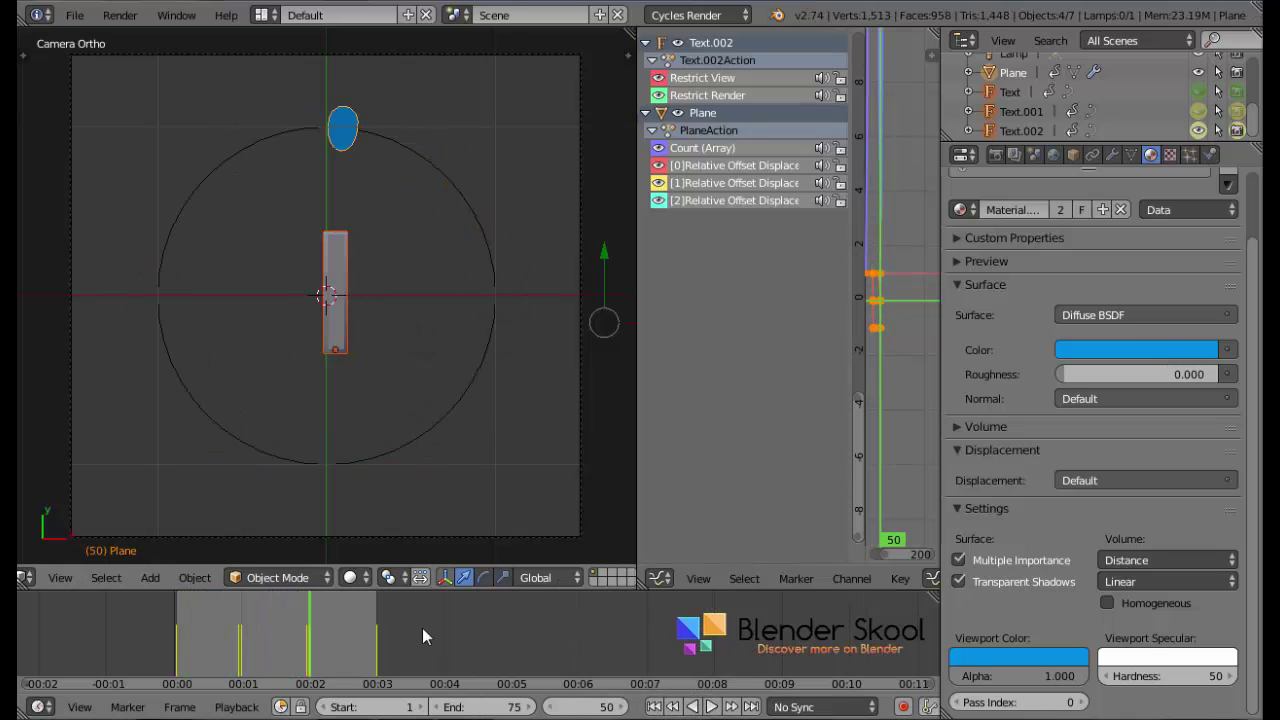
Assign Material.001 to the 2 and the 1, then replay the countdown from frame 1.
{"action": "left_click_drag", "start_coordinate": [361, 651], "coordinate": [280, 650]}
{"action": "right_click", "coordinate": [343, 290]}
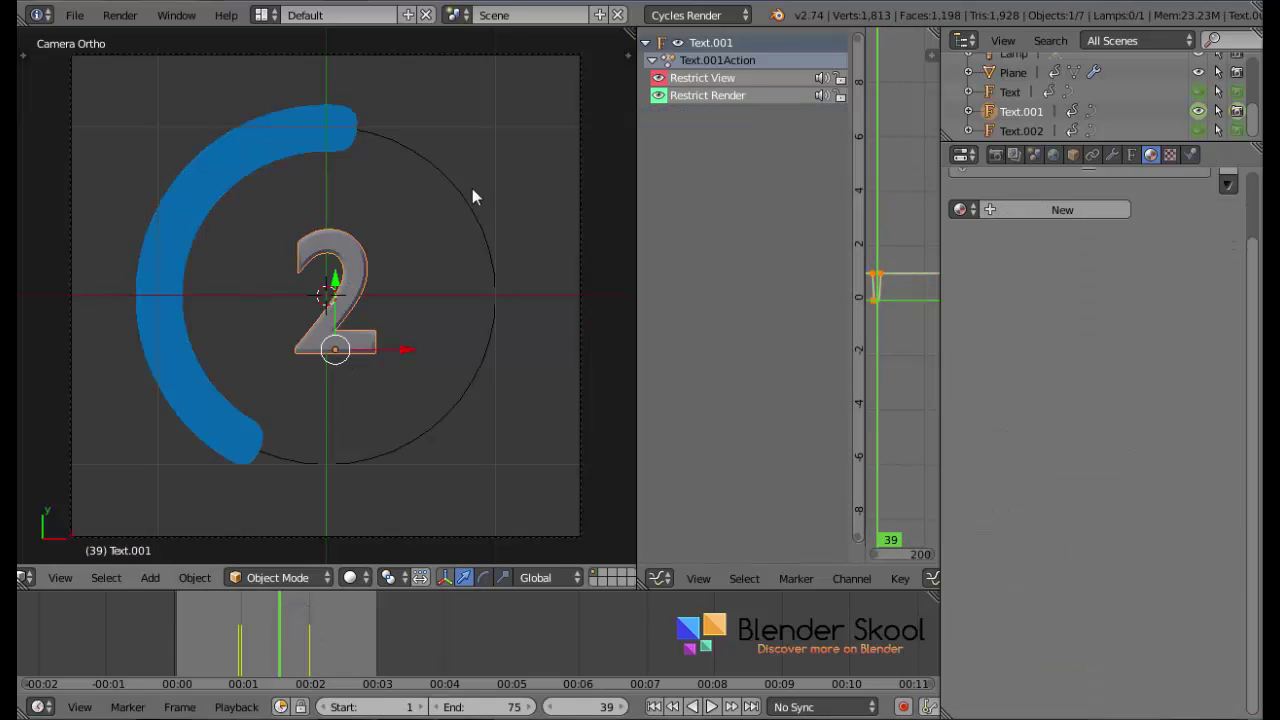
{"action": "left_click", "coordinate": [959, 209]}
{"action": "left_click", "coordinate": [1005, 260]}
{"action": "left_click", "coordinate": [349, 628]}
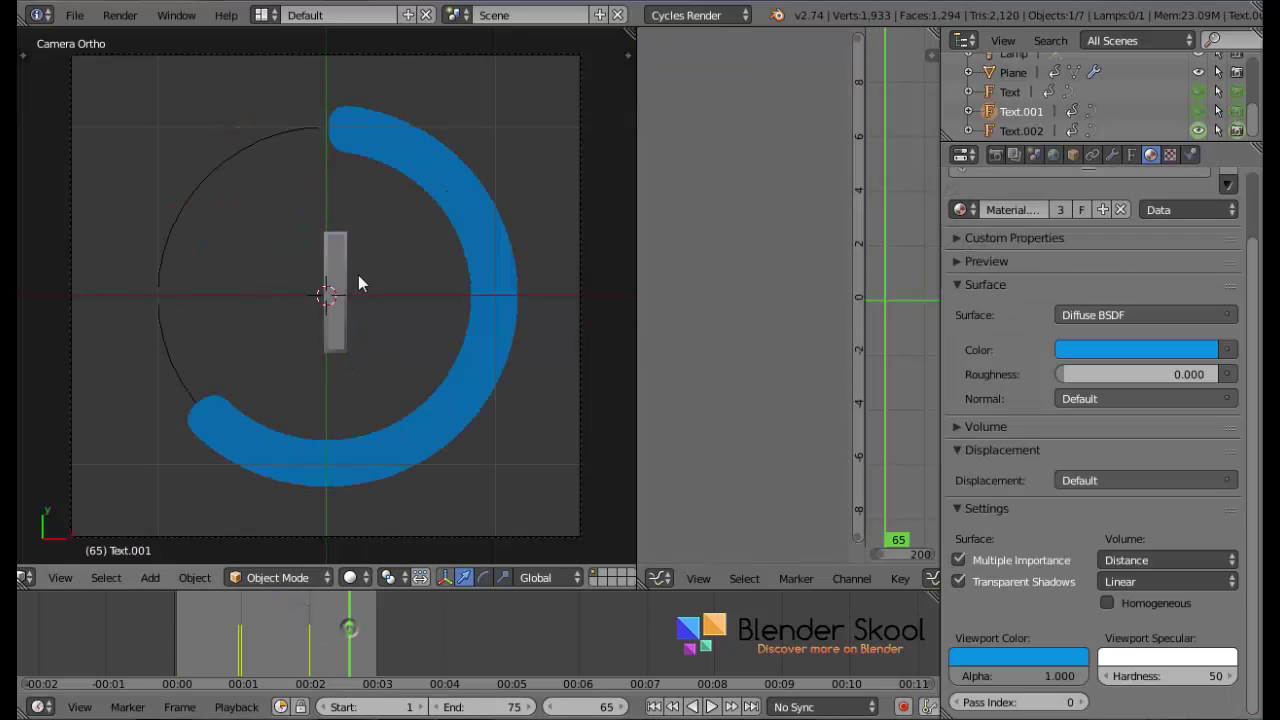
{"action": "right_click", "coordinate": [338, 290]}
{"action": "left_click", "coordinate": [962, 210]}
{"action": "left_click", "coordinate": [975, 258]}
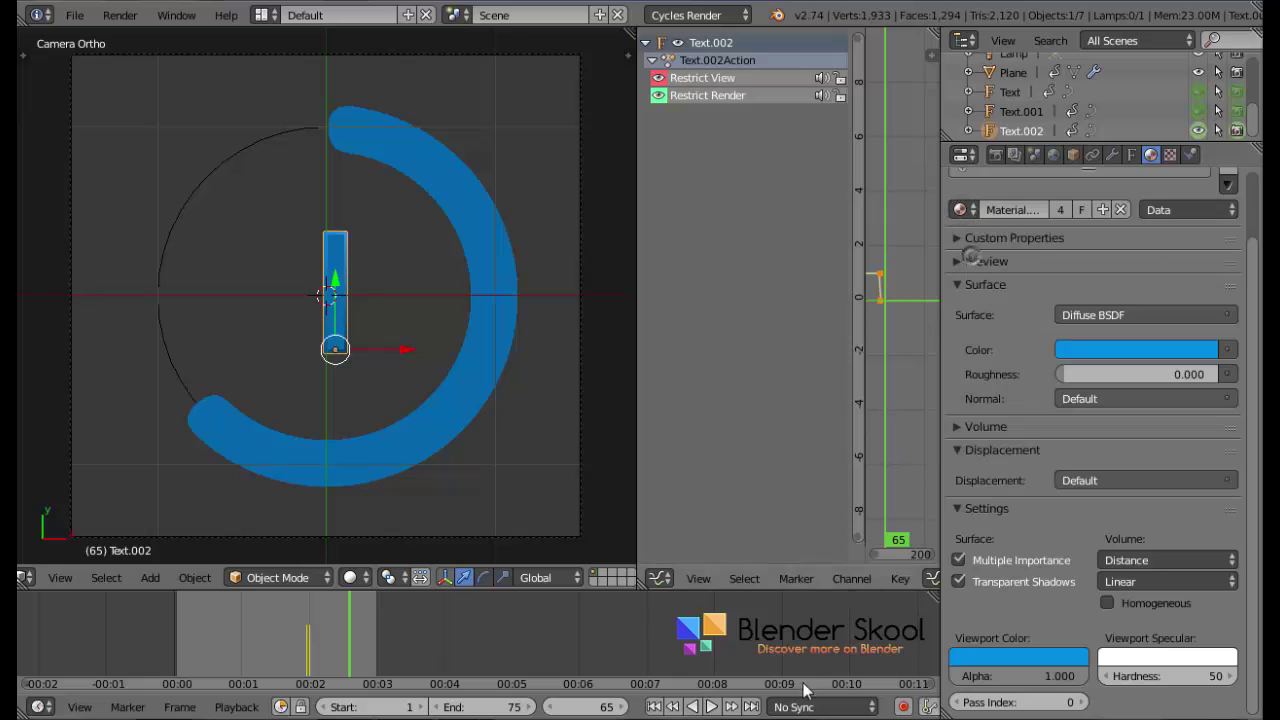
{"action": "left_click", "coordinate": [653, 706]}
{"action": "key", "text": "alt+a"}
Merge the neighbouring editor into the 3D view and delete the lamp.
{"action": "left_click_drag", "start_coordinate": [628, 34], "coordinate": [664, 263]}
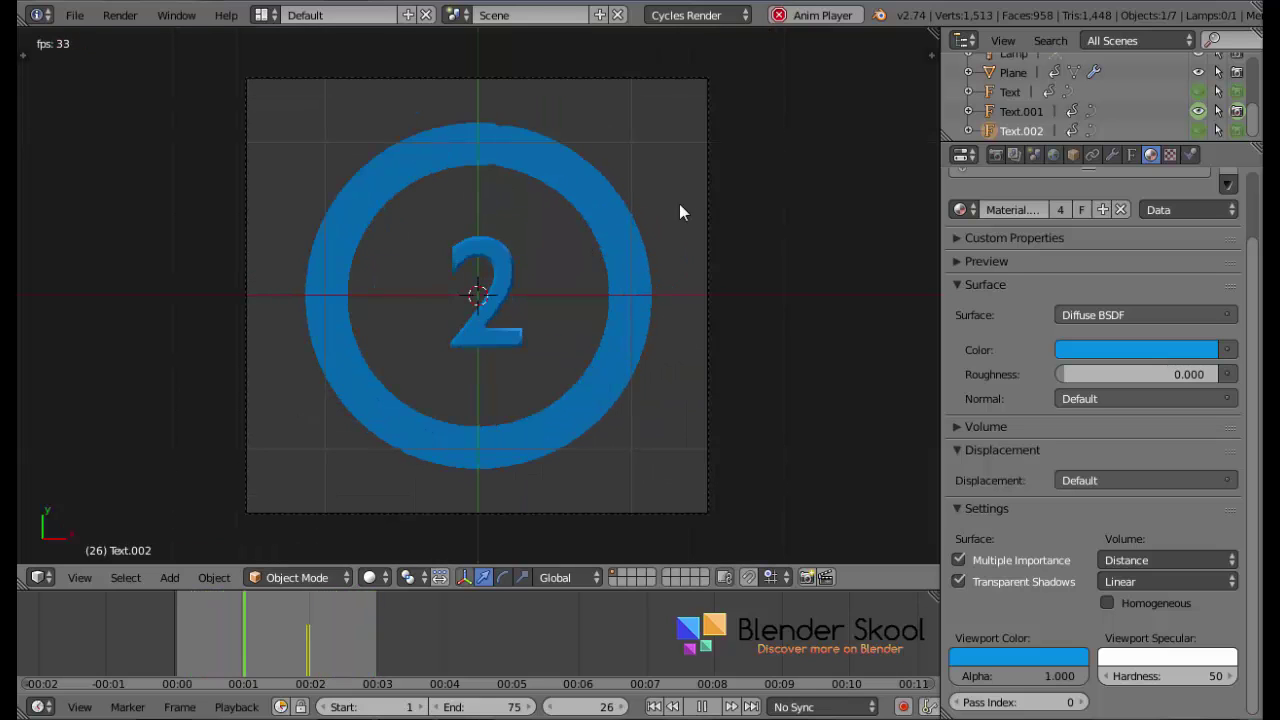
{"action": "key", "text": "Escape"}
{"action": "scroll", "coordinate": [858, 208], "scroll_direction": "down", "scroll_amount": 5}
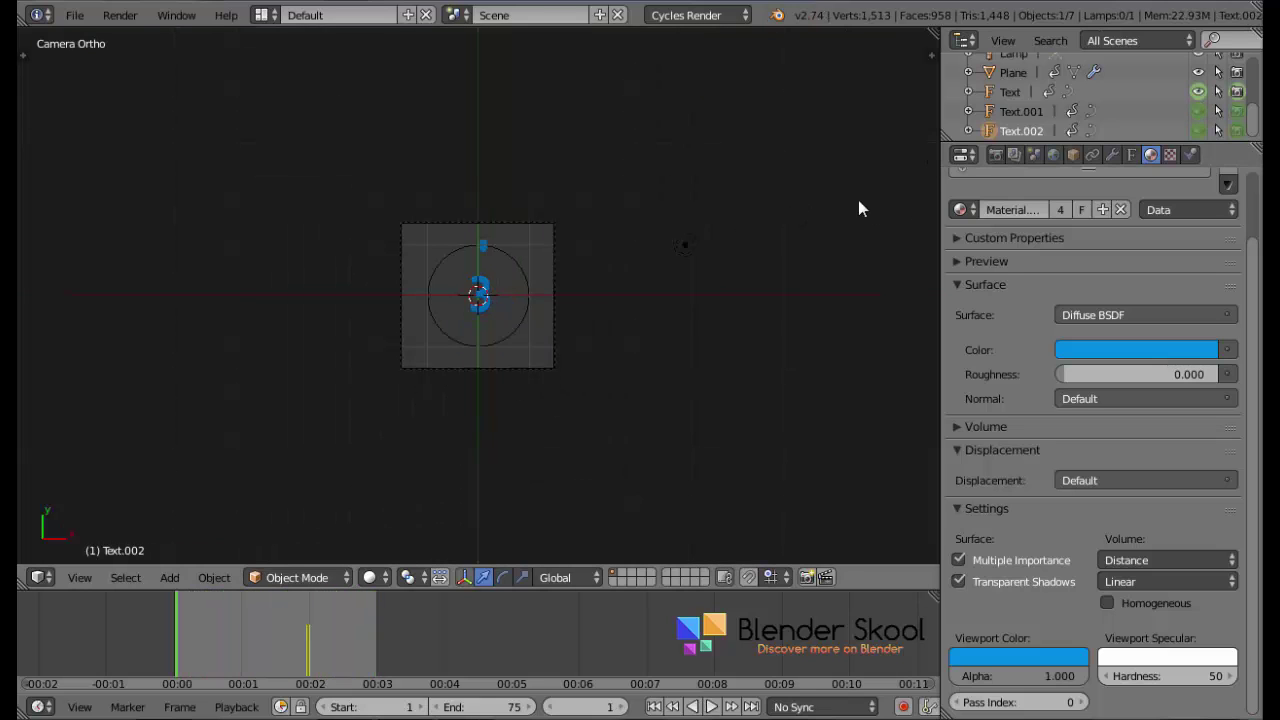
{"action": "right_click", "coordinate": [691, 241]}
{"action": "key", "text": "x"}
{"action": "left_click", "coordinate": [691, 245]}
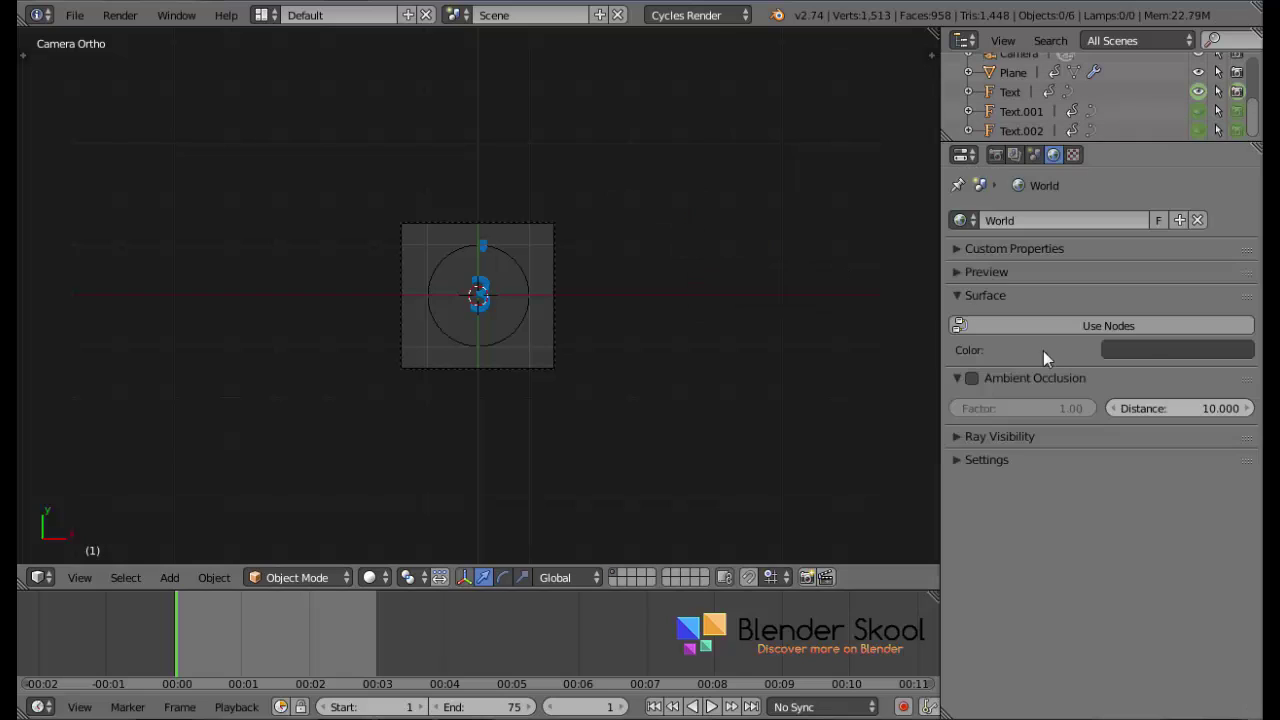
Brighten the world background colour to a near-white light grey (0.841).
{"action": "left_click", "coordinate": [1145, 352]}
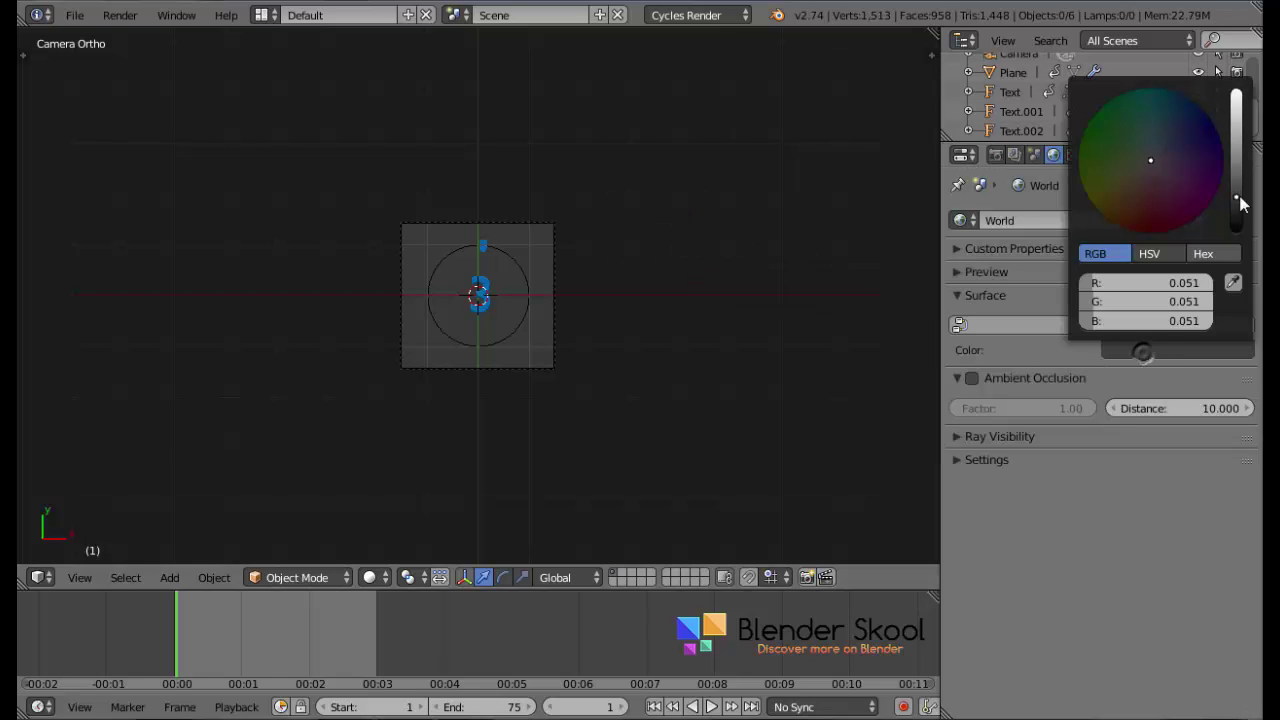
{"action": "left_click_drag", "start_coordinate": [1240, 196], "coordinate": [1232, 104]}
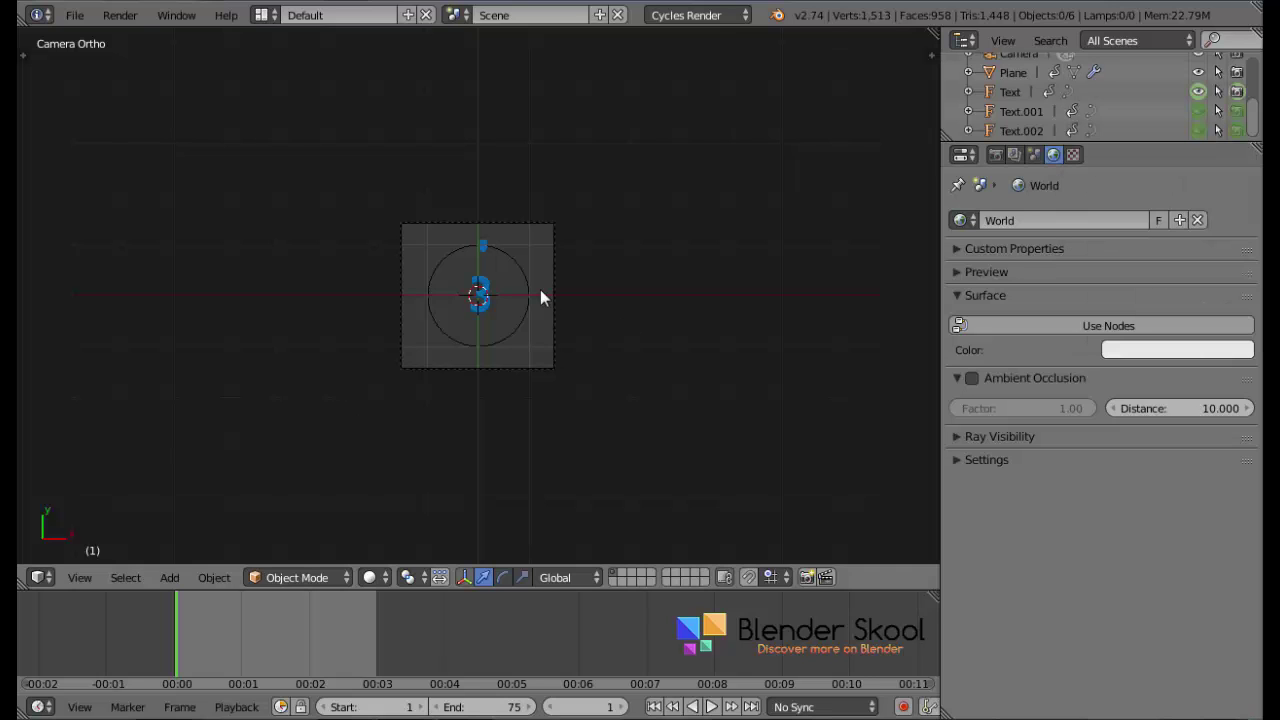
{"action": "scroll", "coordinate": [540, 289], "scroll_direction": "up", "scroll_amount": 5}
Switch the viewport to Rendered shading and scrub to frame 25 to view the Cycles result.
{"action": "left_click", "coordinate": [997, 155]}
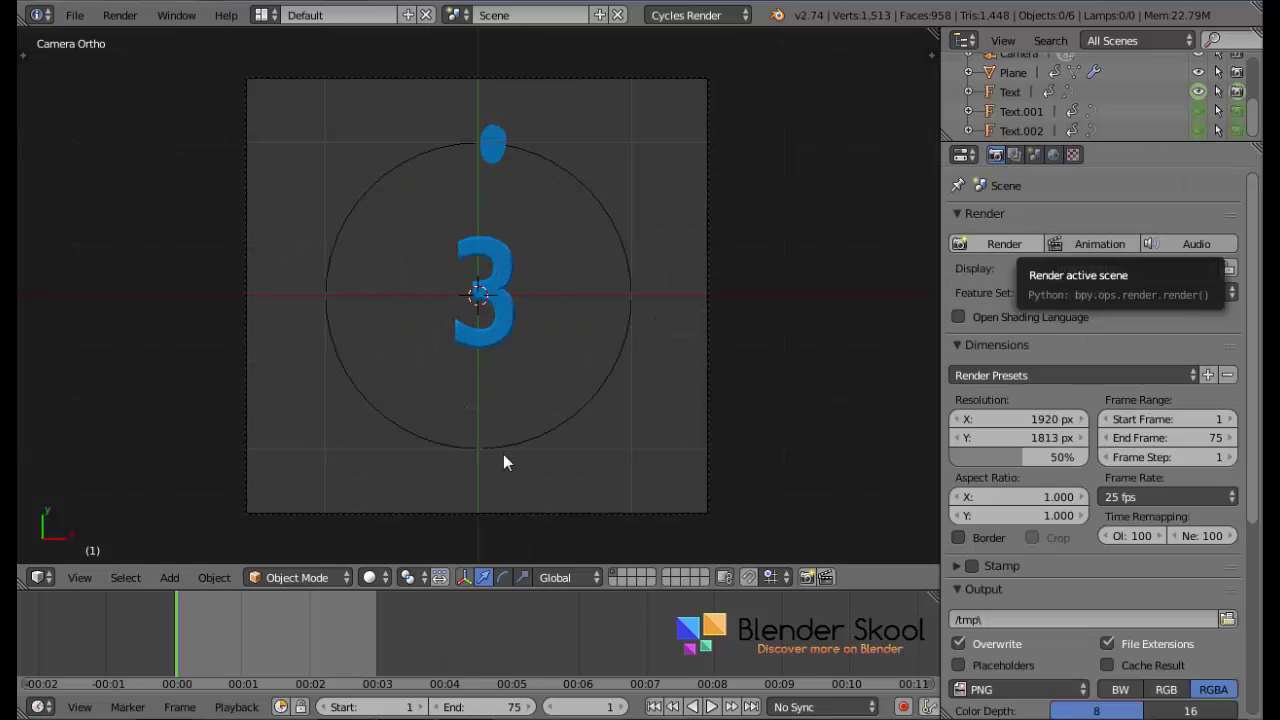
{"action": "left_click", "coordinate": [370, 577]}
{"action": "left_click", "coordinate": [402, 443]}
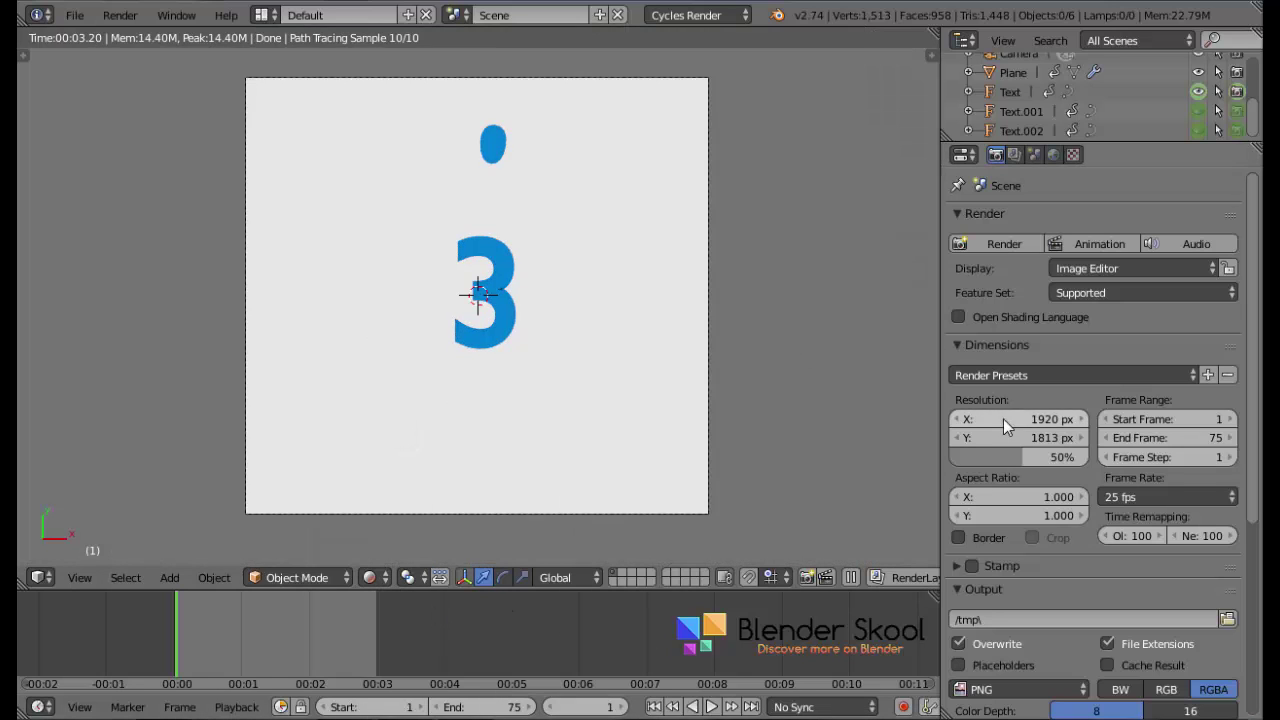
{"action": "left_click_drag", "start_coordinate": [189, 625], "coordinate": [241, 625]}
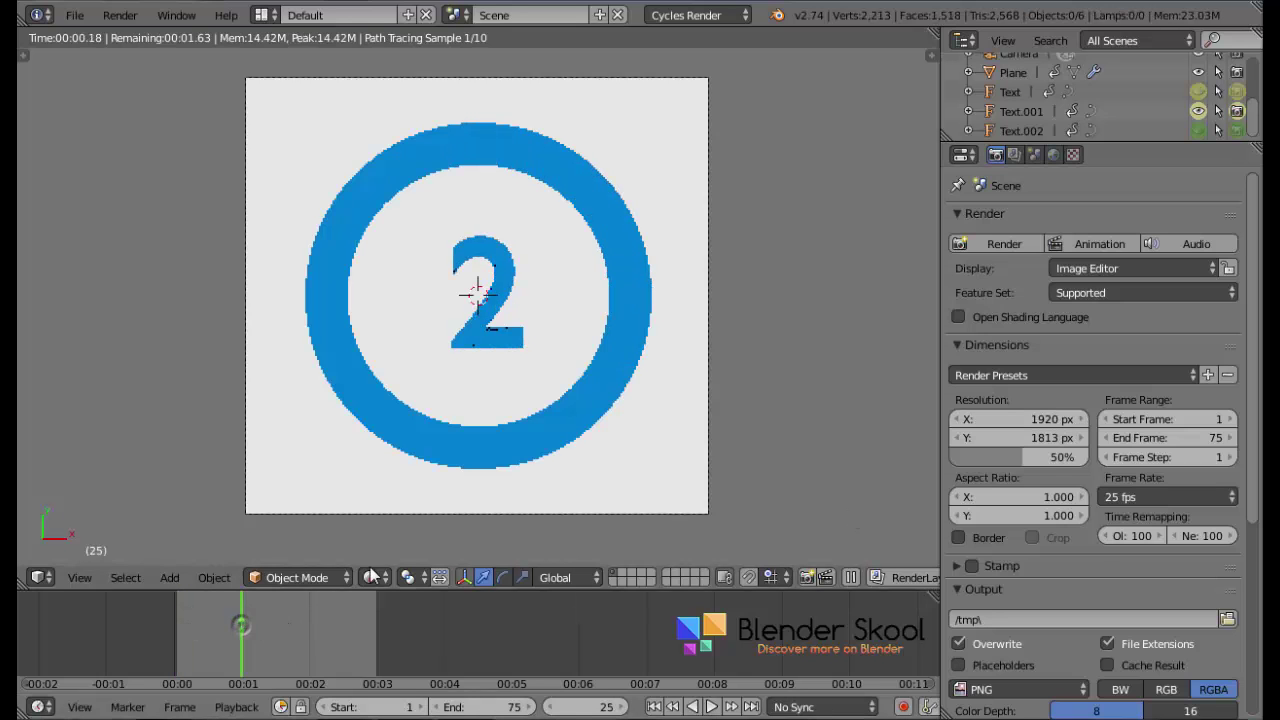
{"action": "scroll", "coordinate": [1049, 467], "scroll_direction": "down", "scroll_amount": 3}
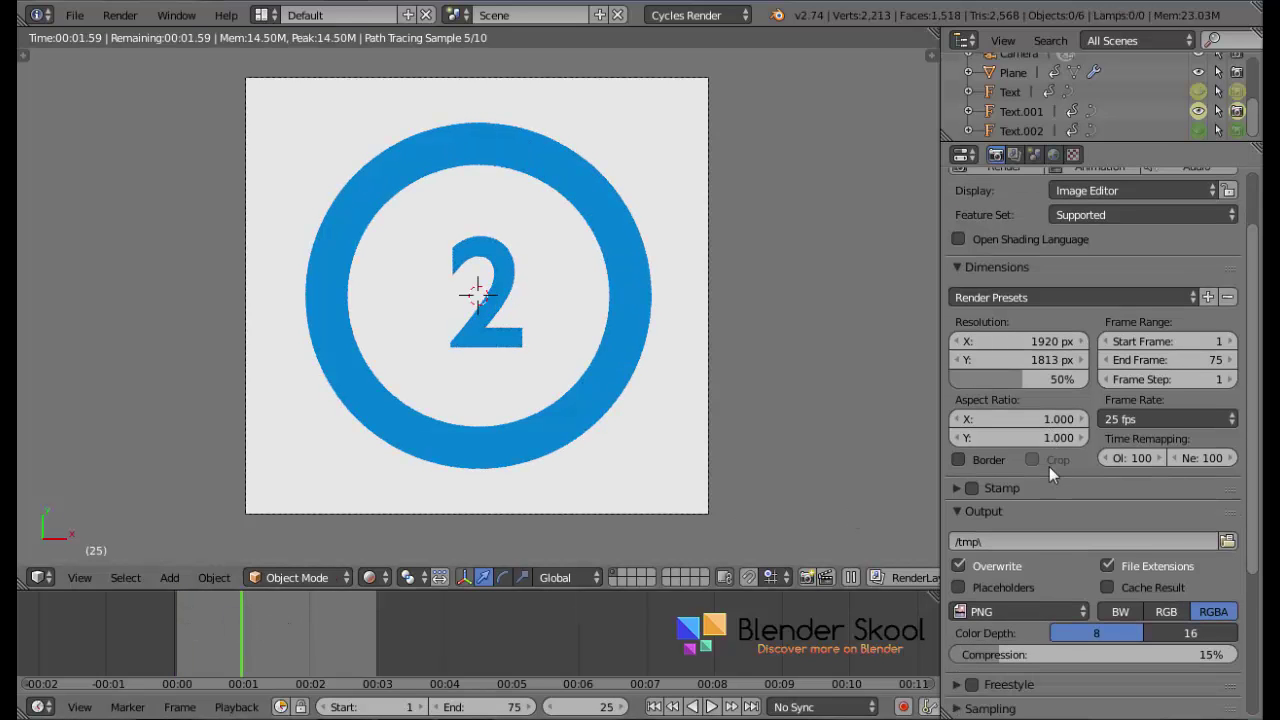
{"action": "scroll", "coordinate": [1050, 470], "scroll_direction": "down", "scroll_amount": 2}
{"action": "scroll", "coordinate": [1121, 540], "scroll_direction": "up", "scroll_amount": 5}
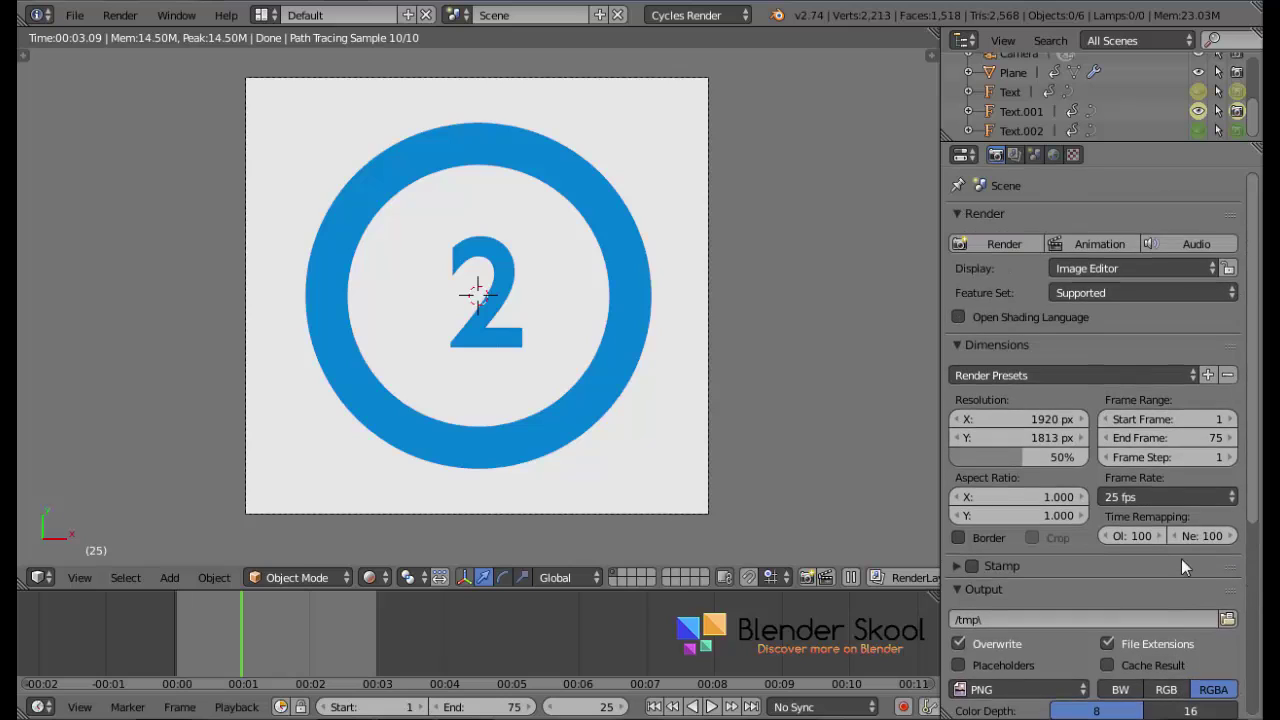